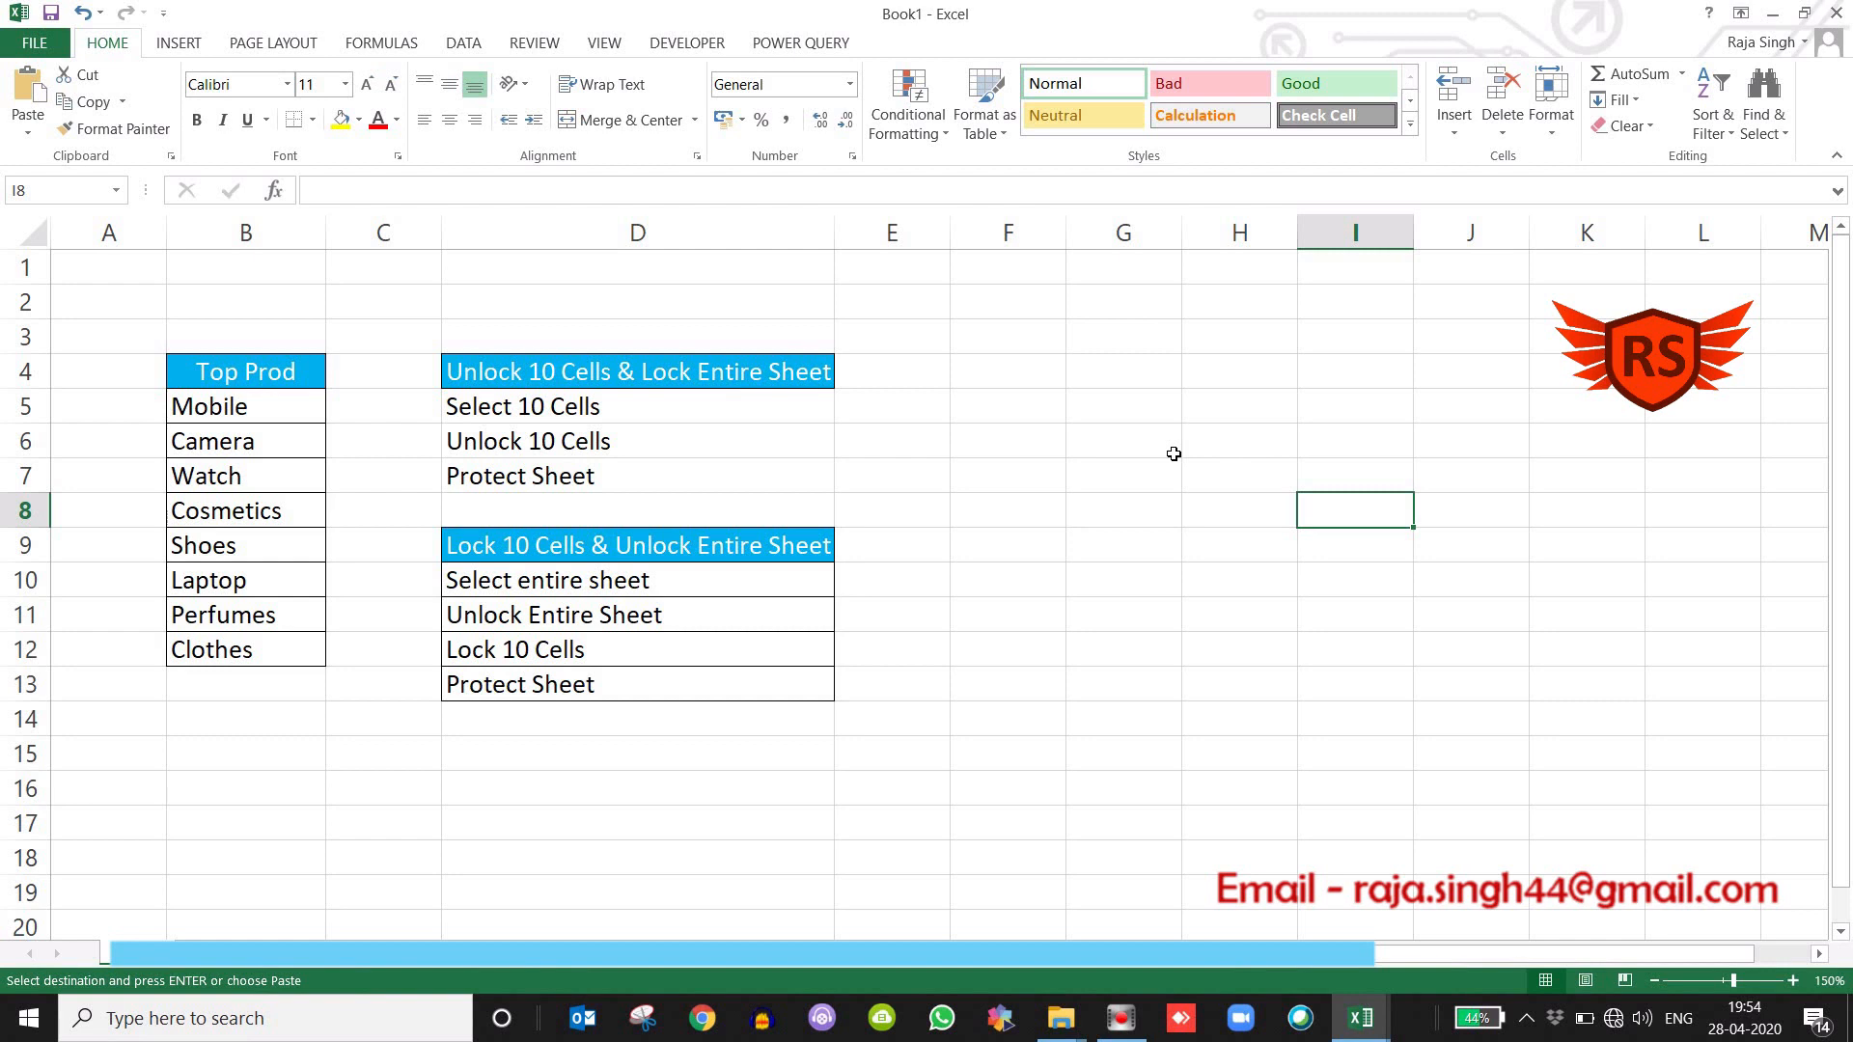
pyautogui.click(1104, 411)
pyautogui.click(1025, 434)
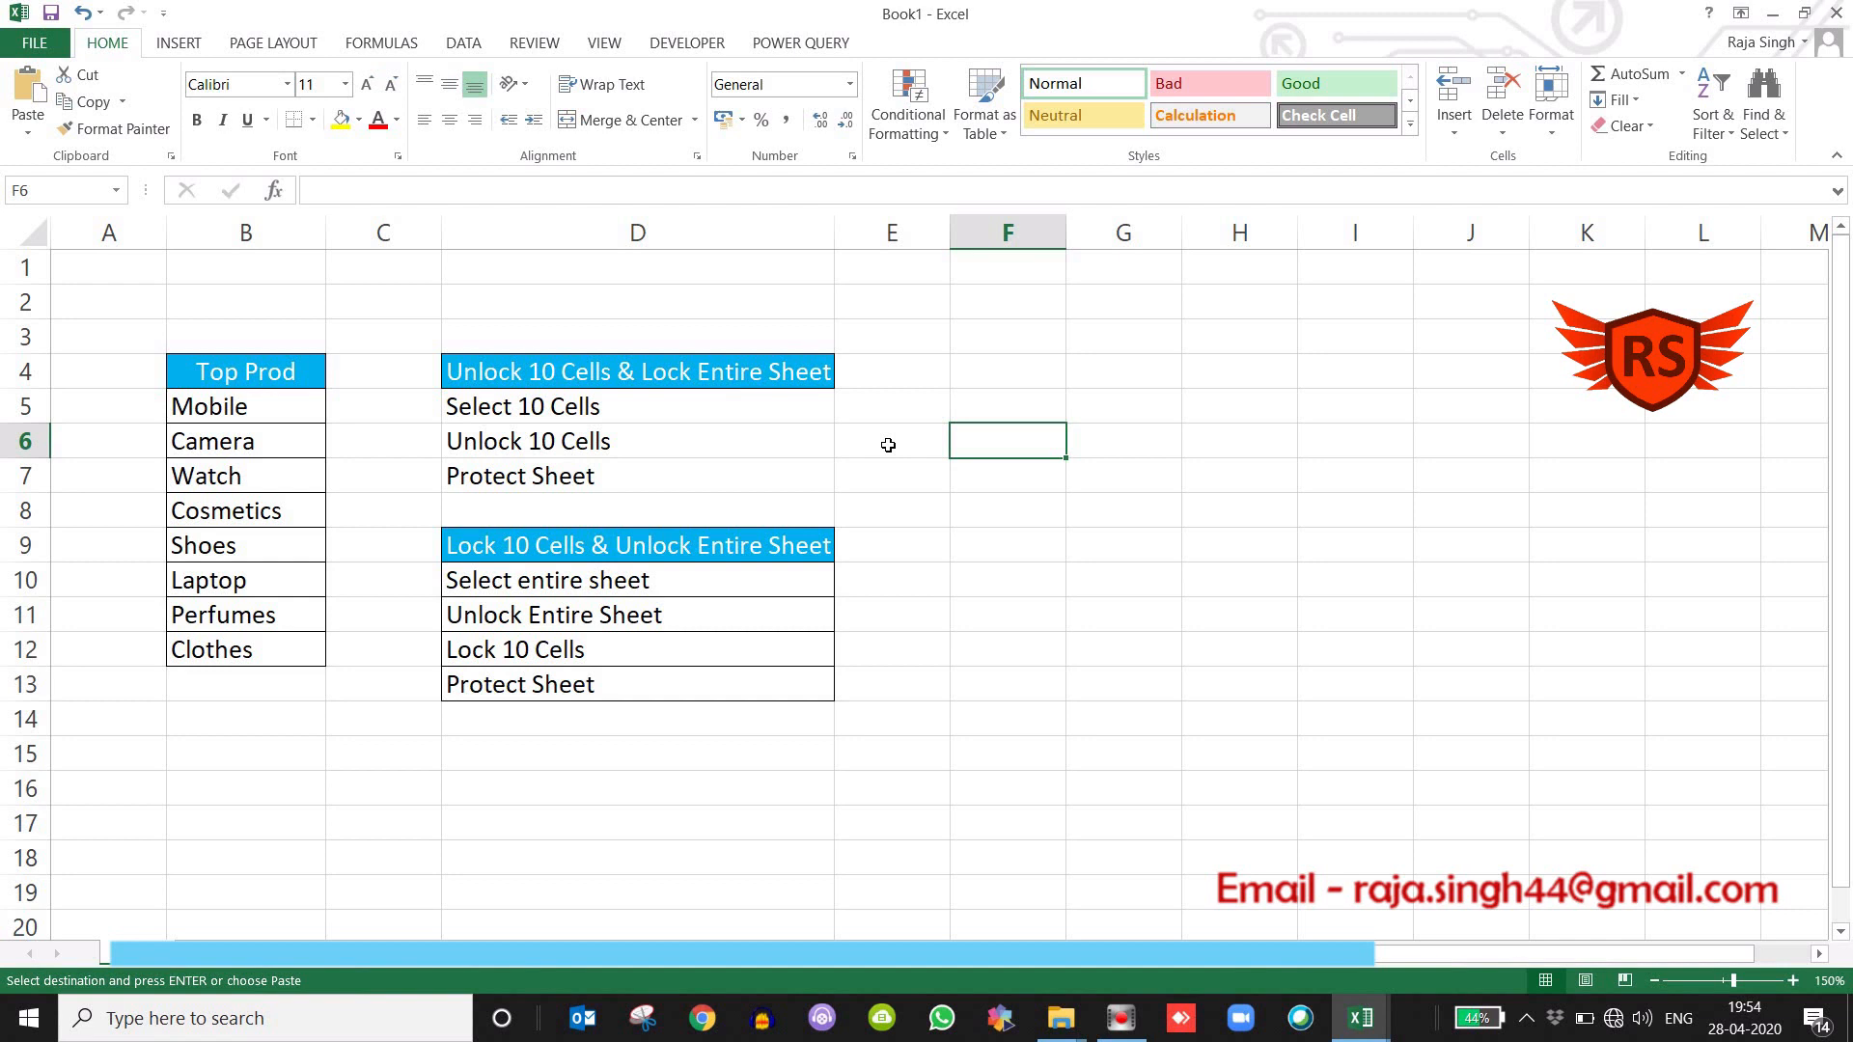
pyautogui.click(1192, 402)
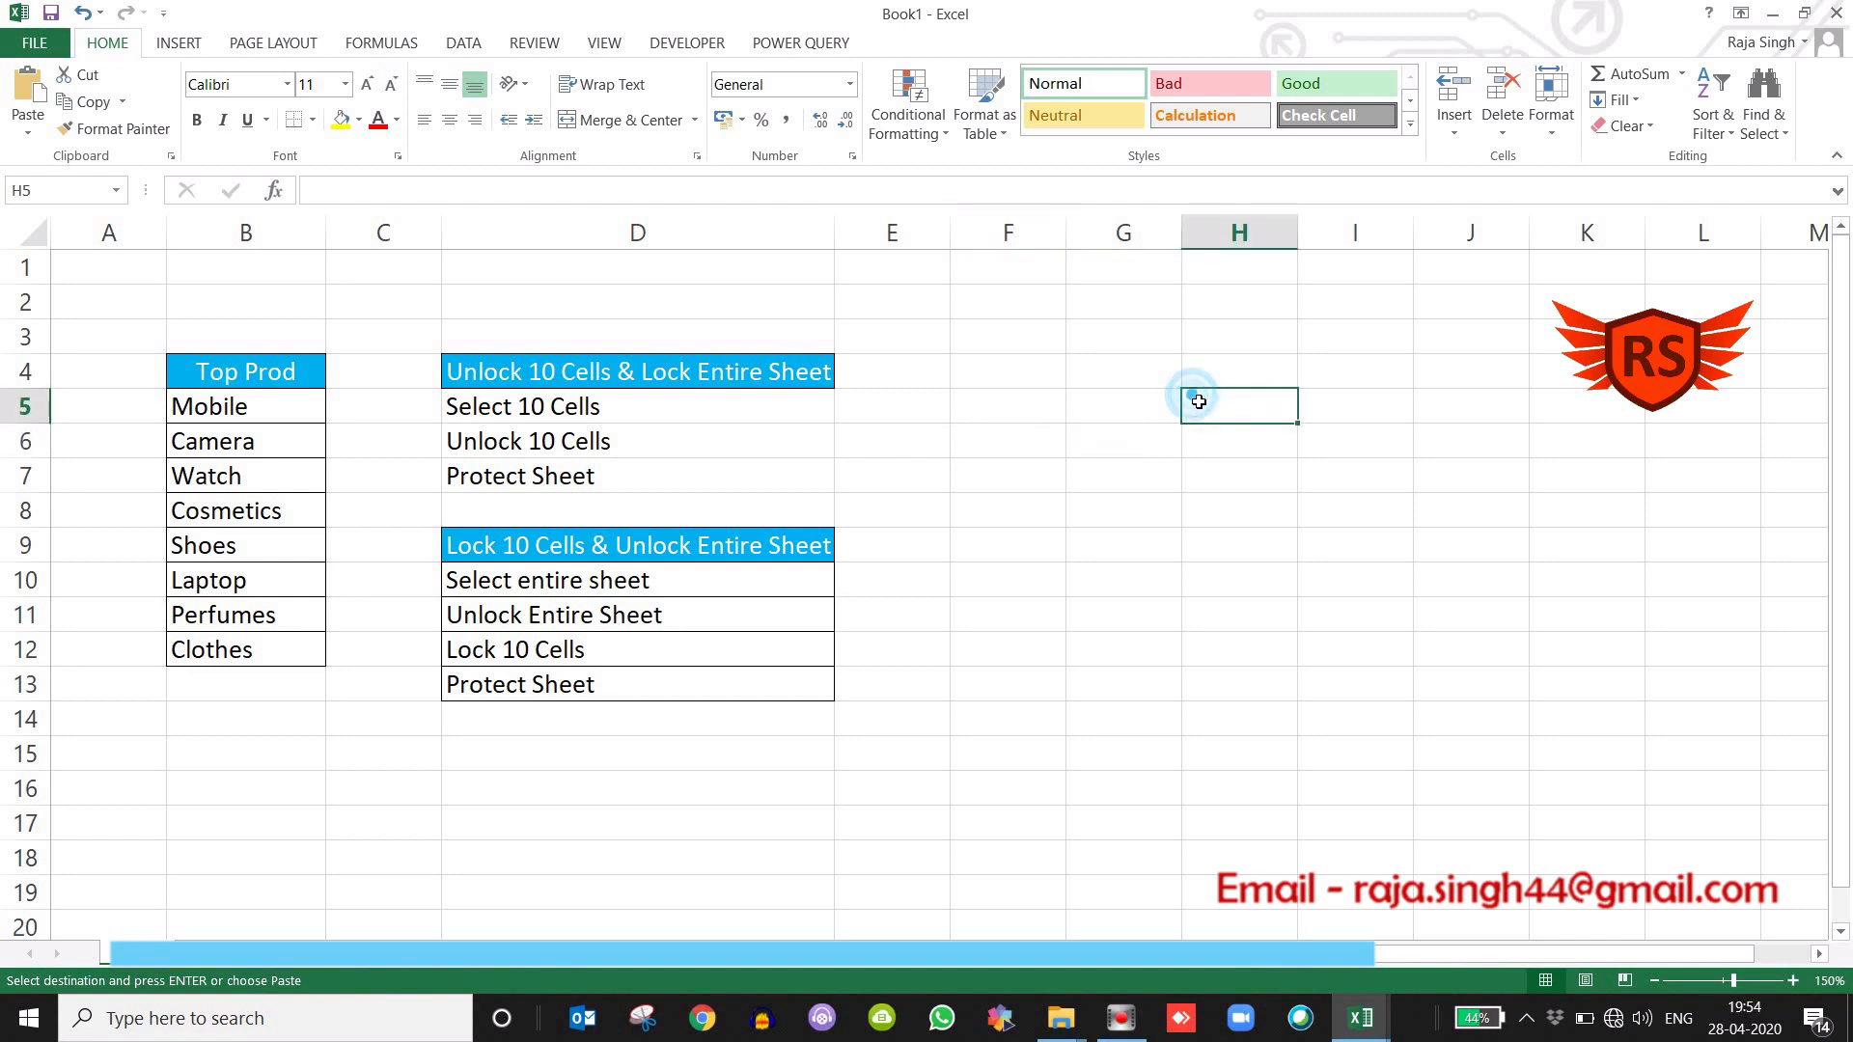
pyautogui.click(1002, 415)
# Inspect the protection settings of cell F7 in Format Cells and leave them unchanged.
pyautogui.click(986, 490)
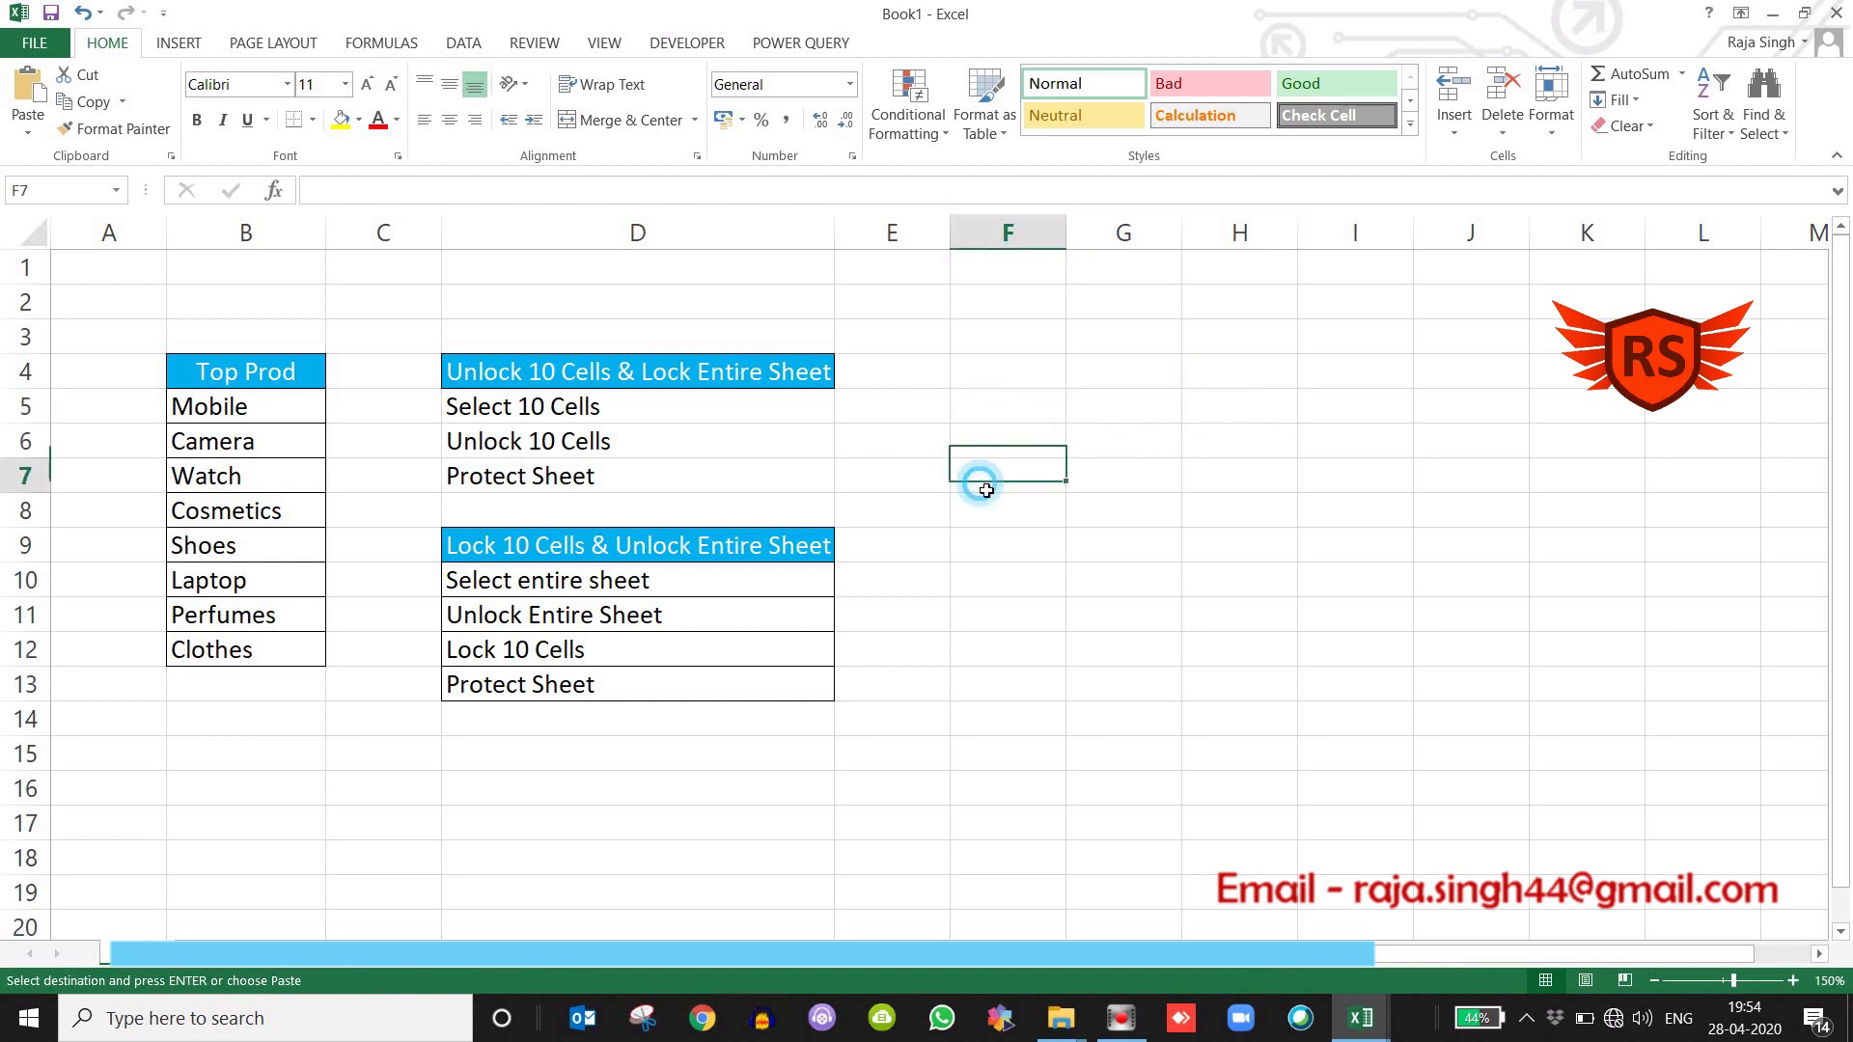
pyautogui.click(987, 490)
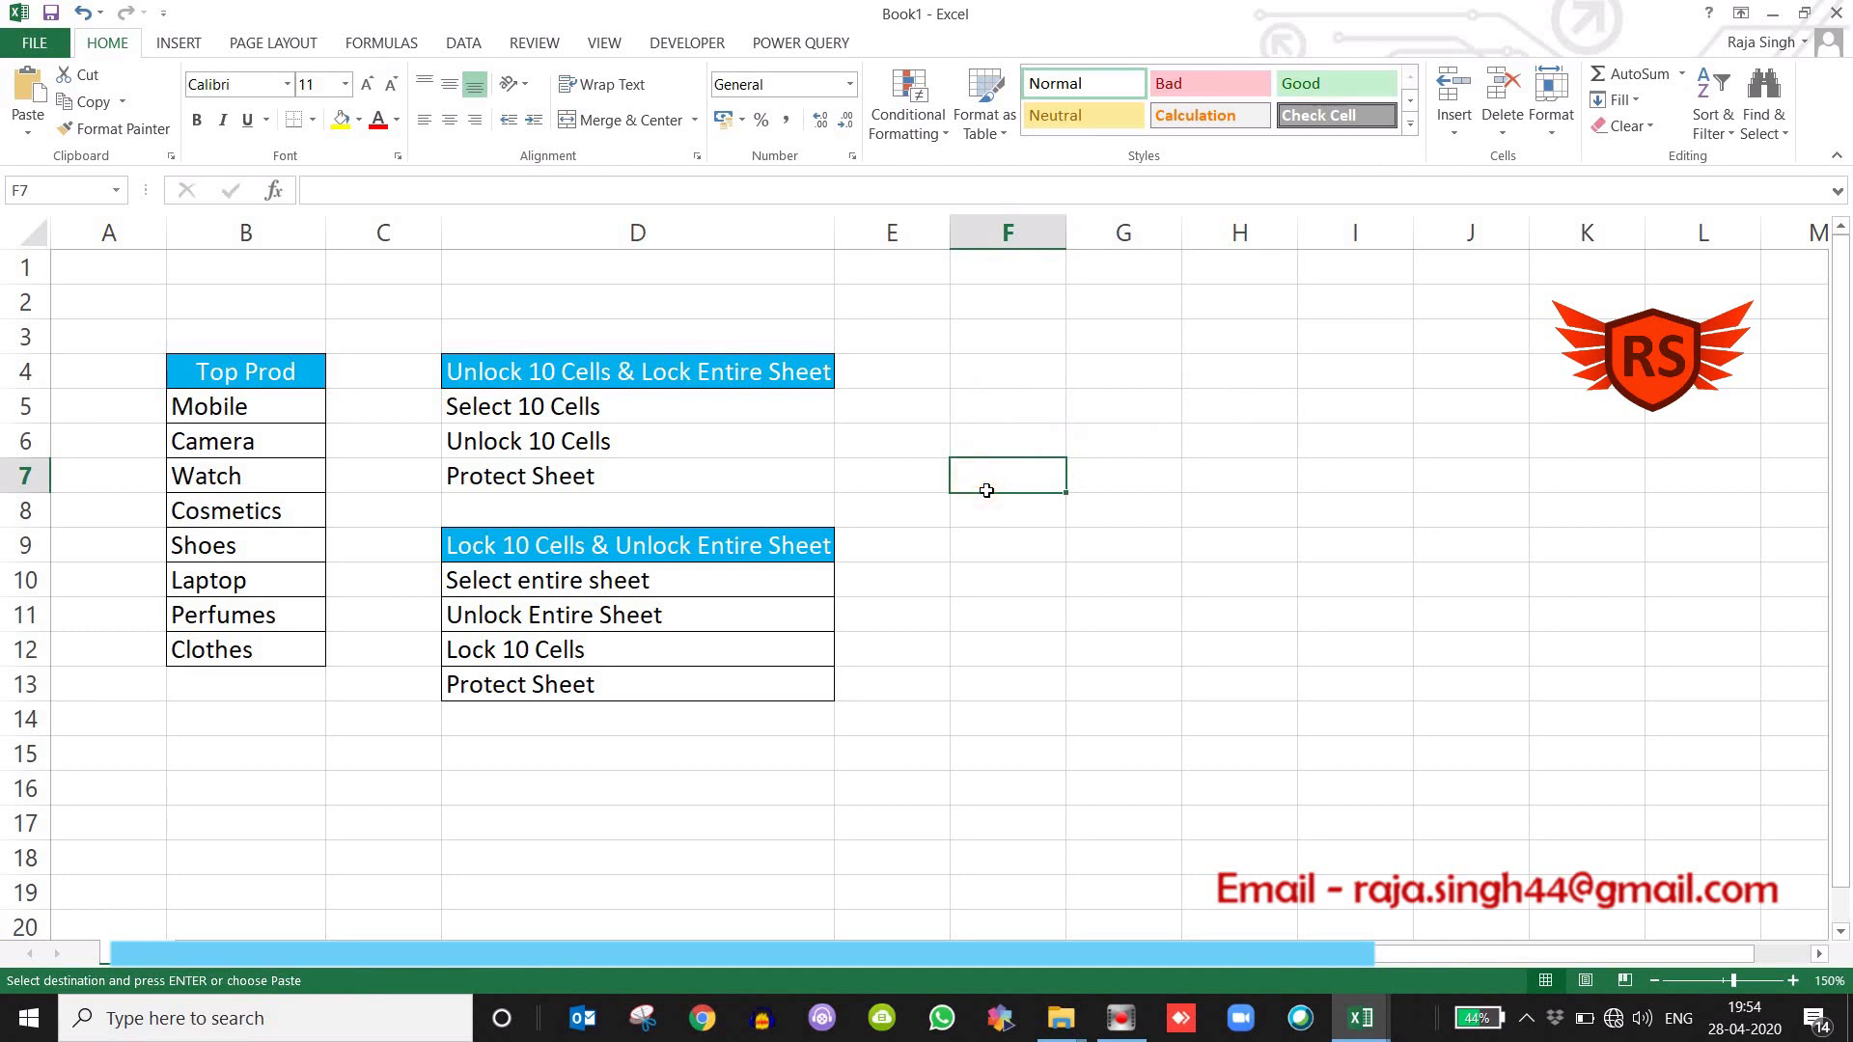
pyautogui.rightClick(986, 490)
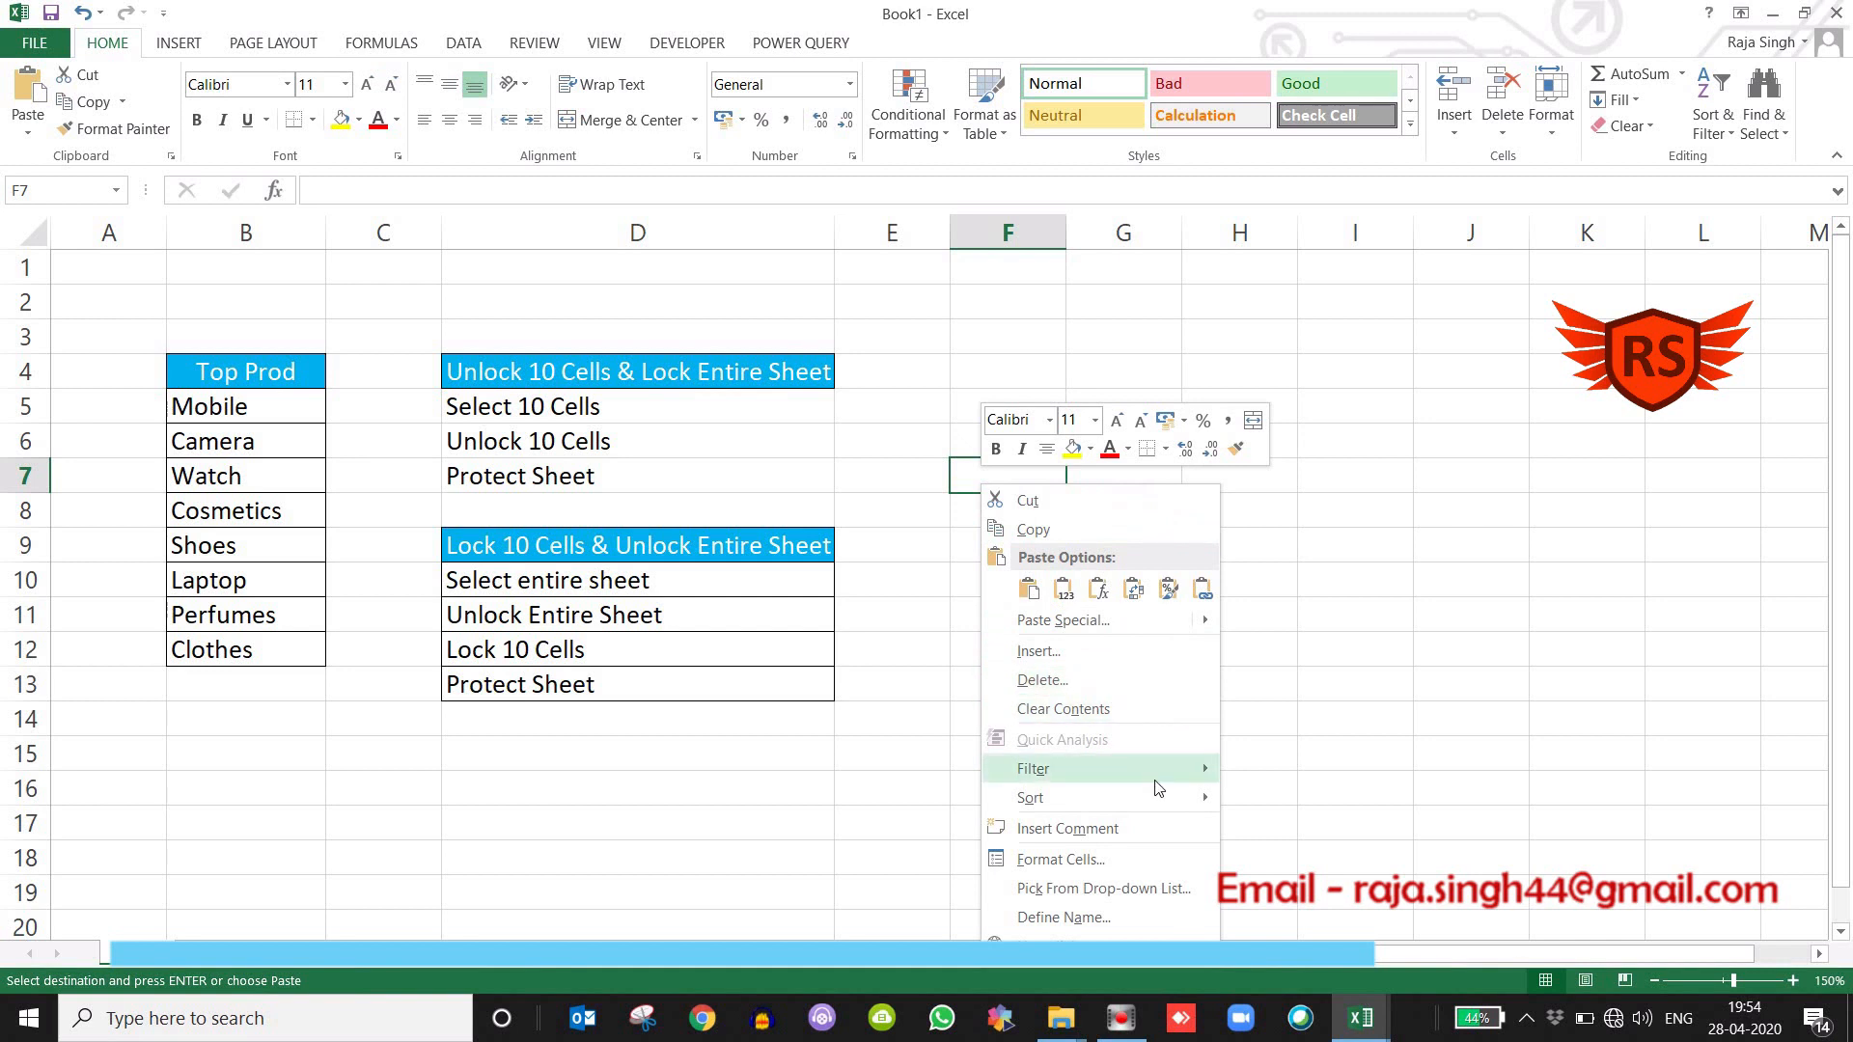
pyautogui.click(1061, 859)
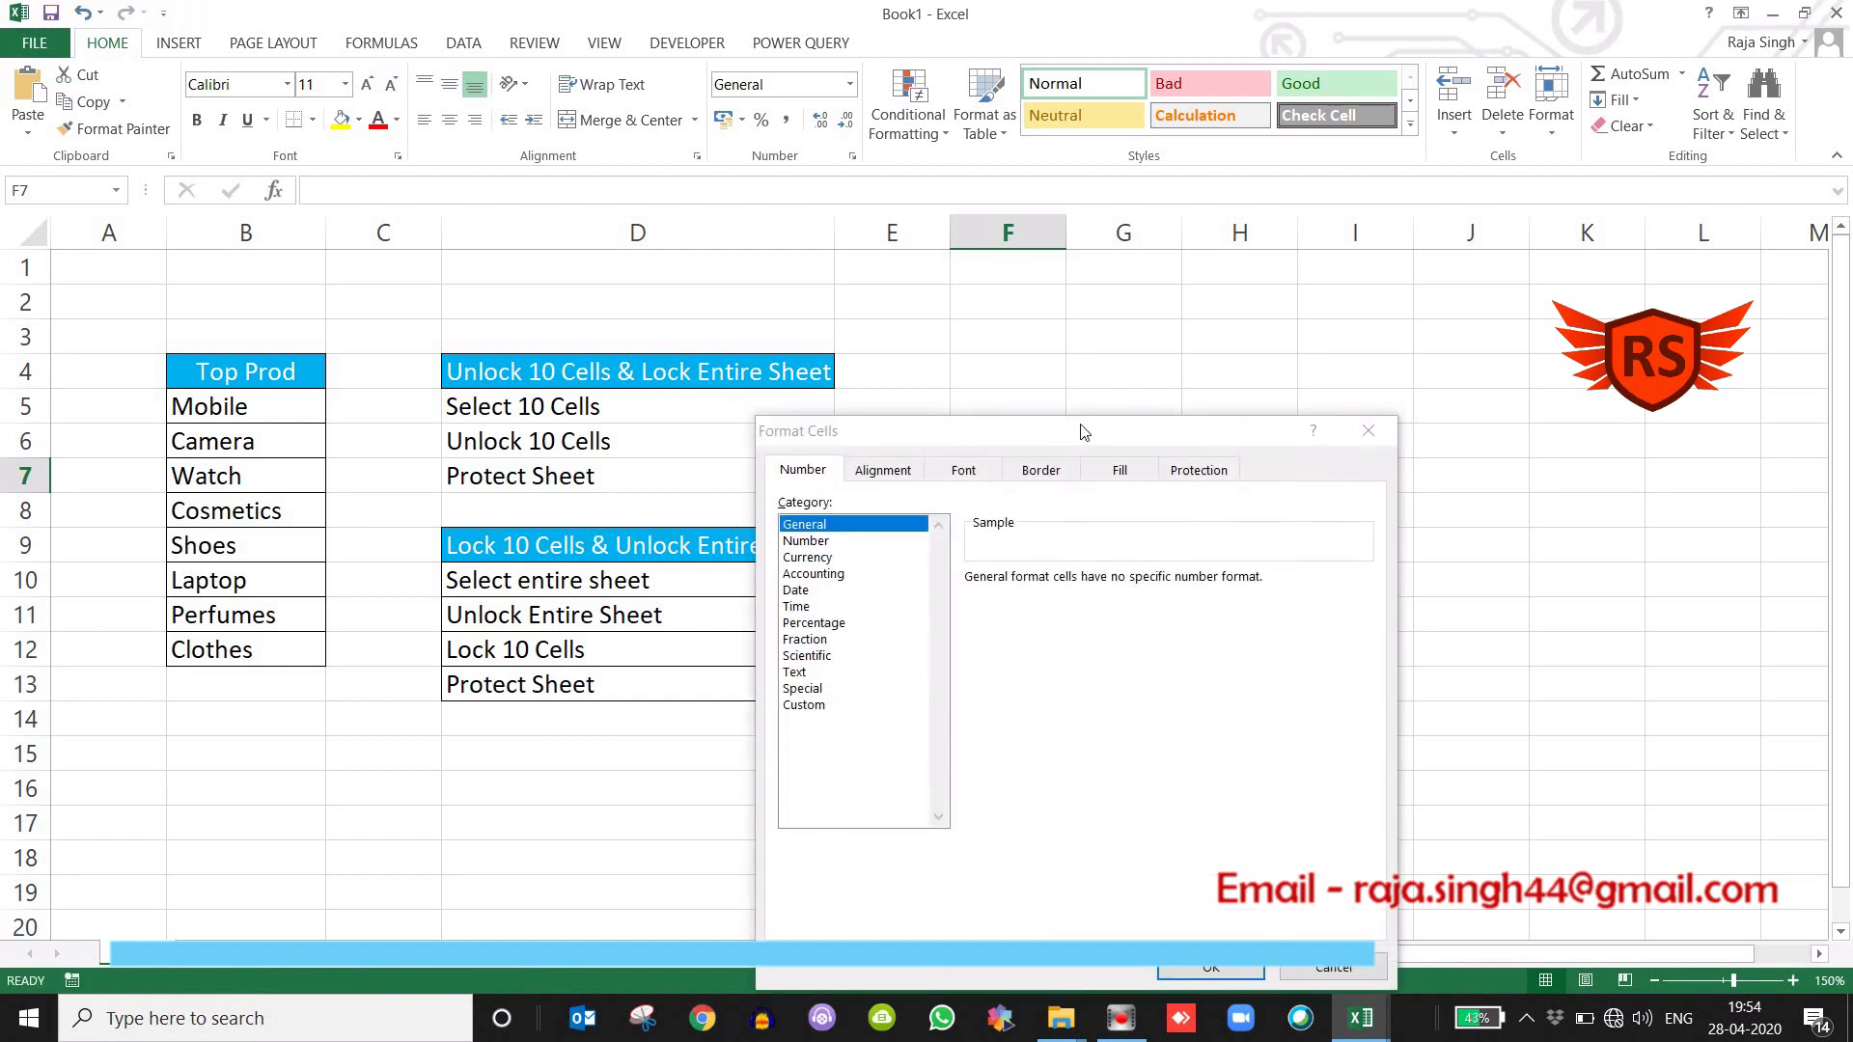
pyautogui.moveTo(1083, 429); pyautogui.dragTo(1194, 236)
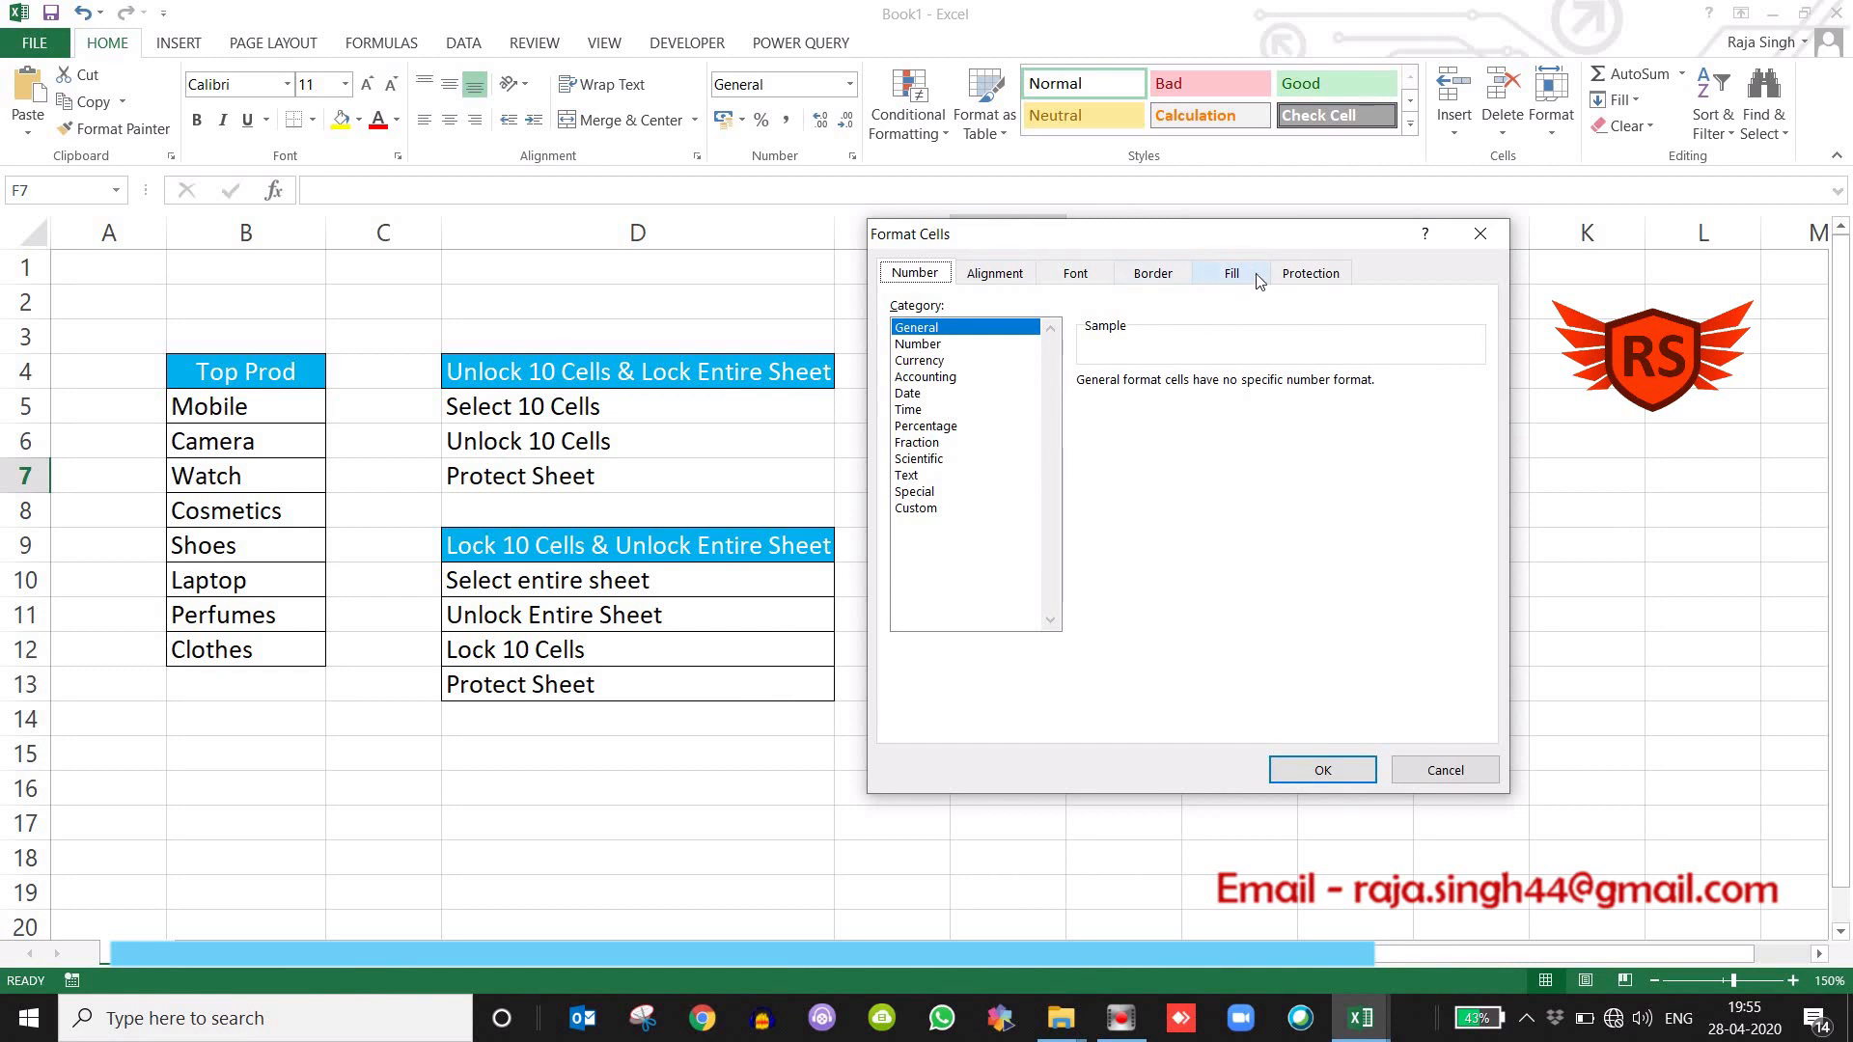
pyautogui.click(1301, 277)
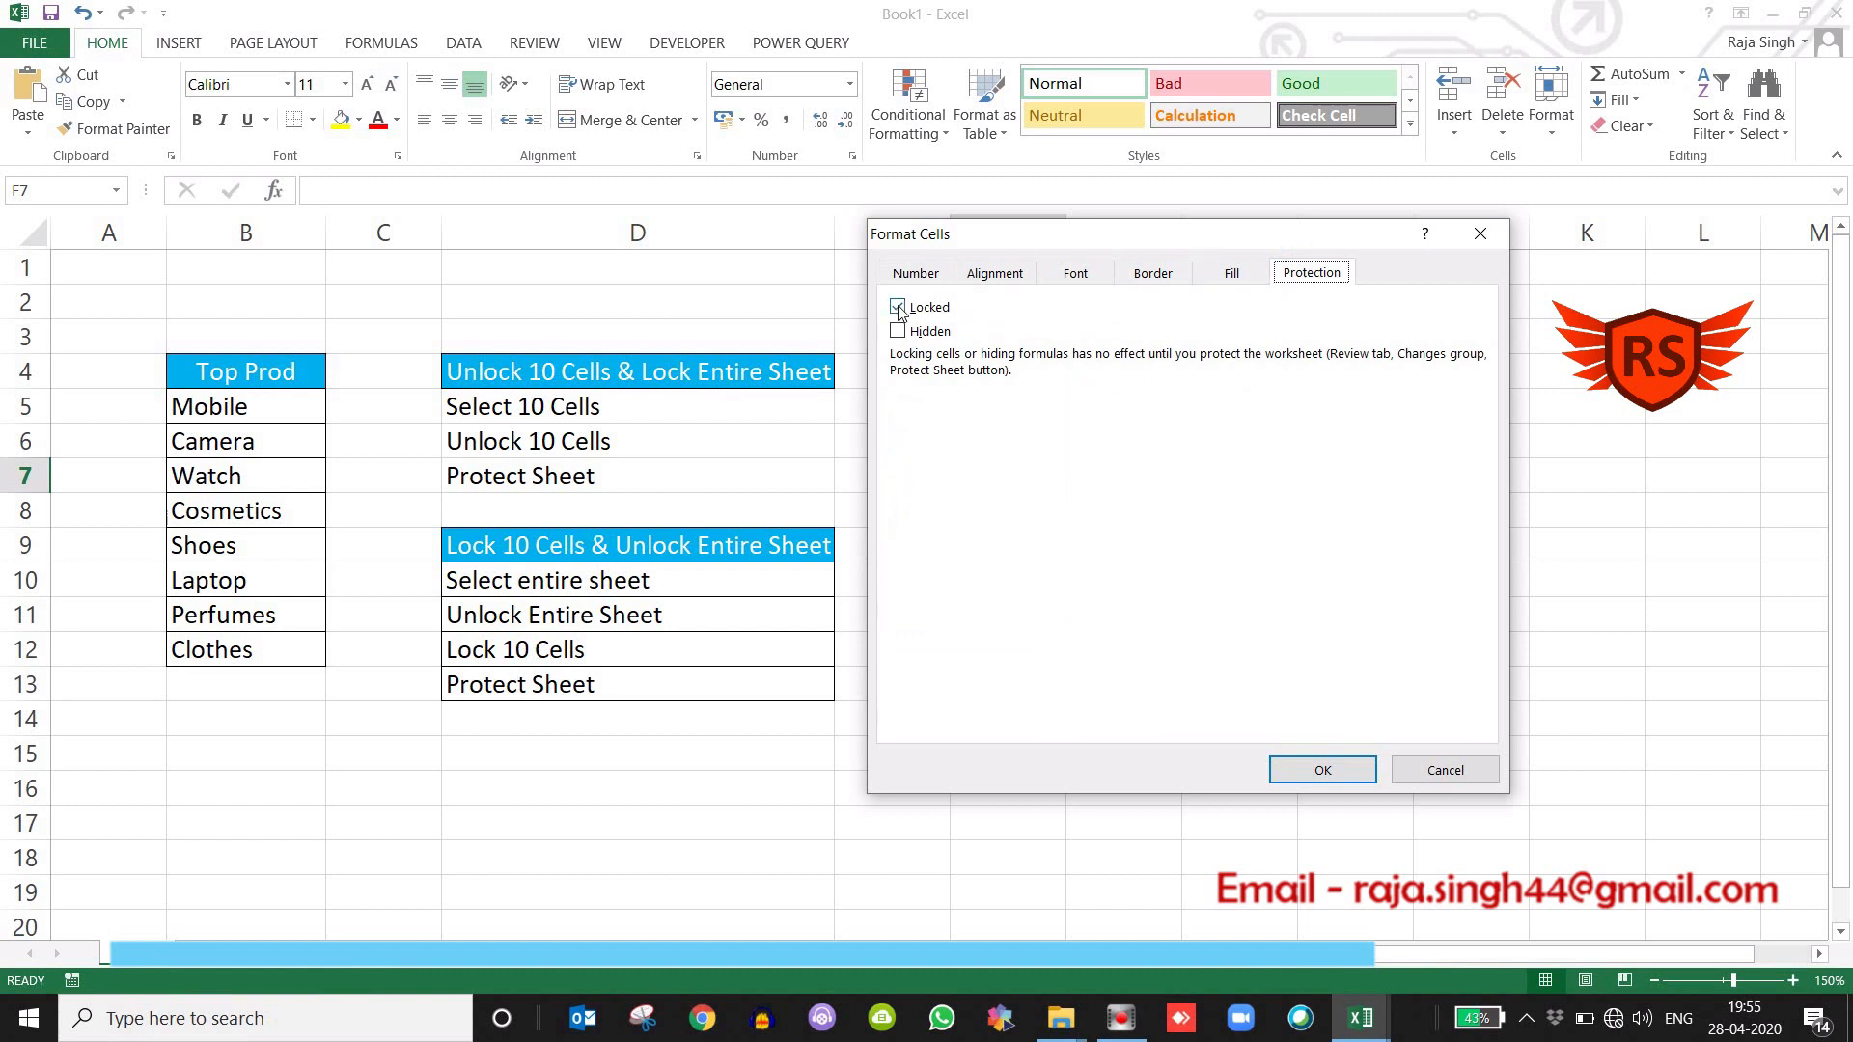
pyautogui.click(1472, 770)
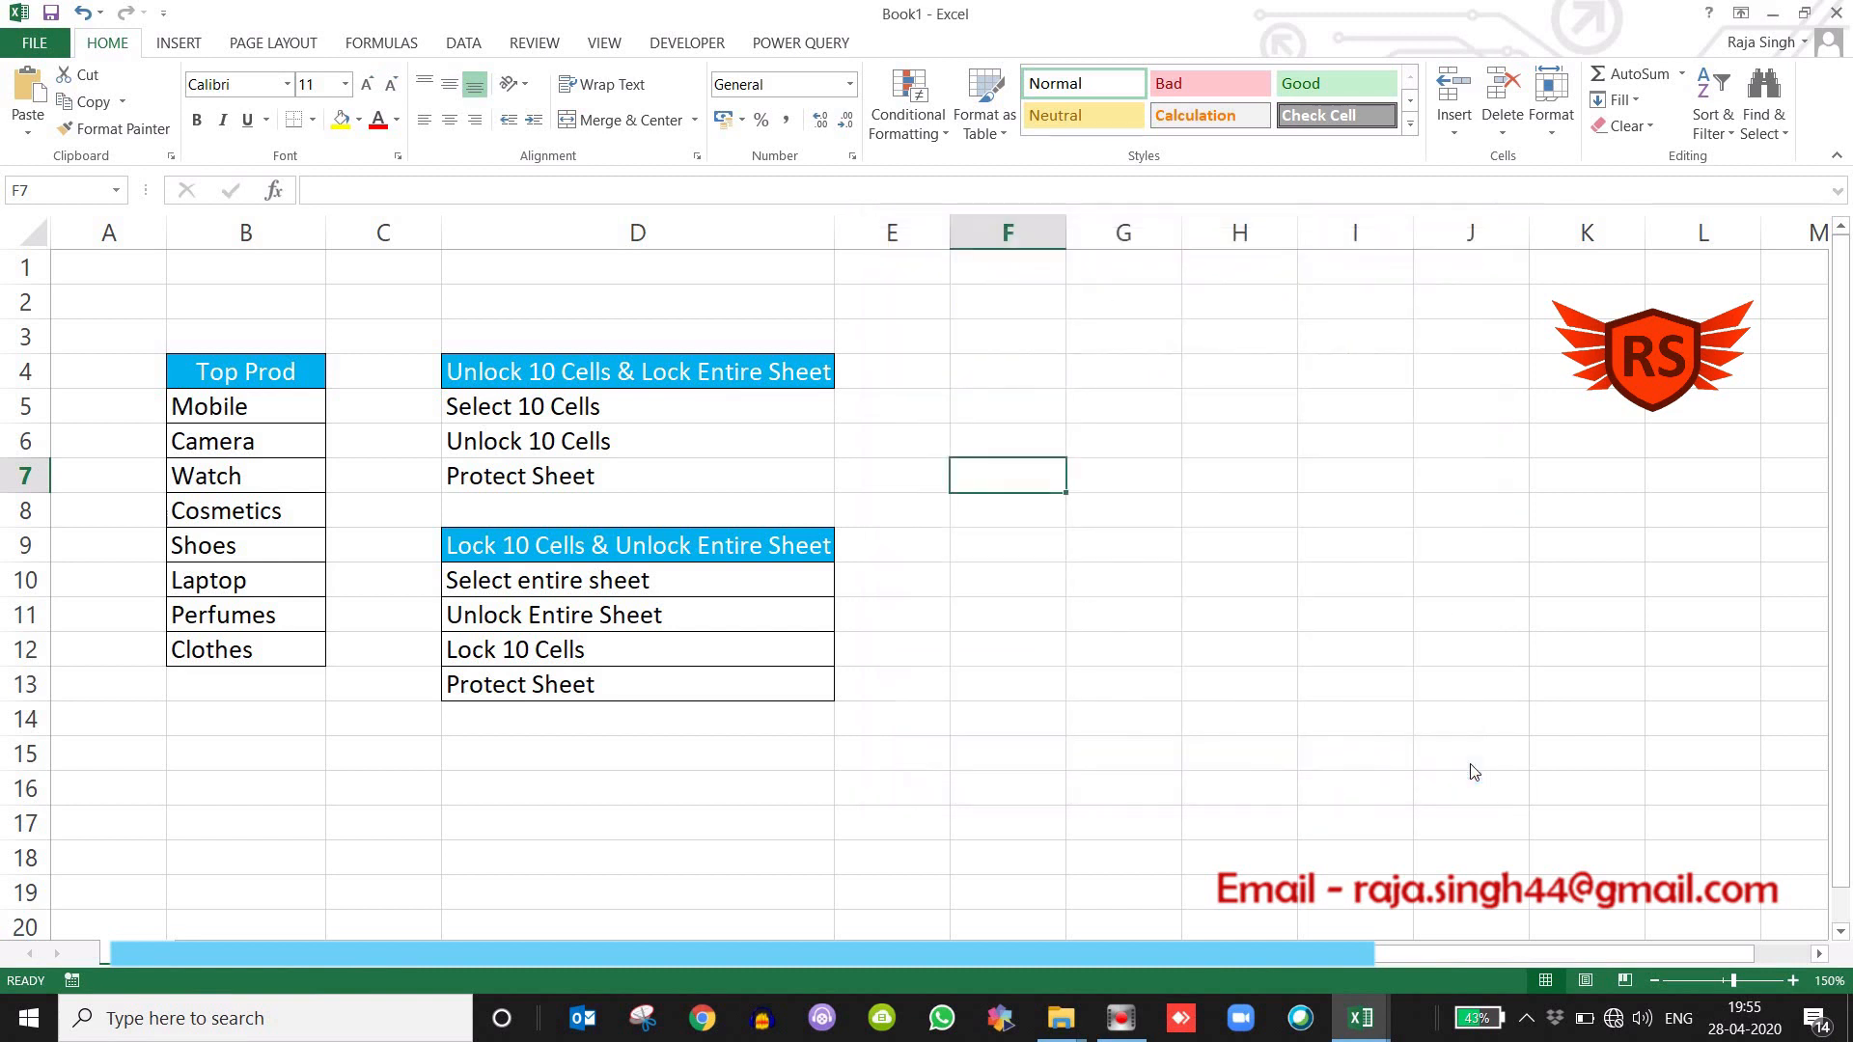
# Inspect the protection settings of cell J3 in Format Cells without altering any option.
pyautogui.click(1452, 347)
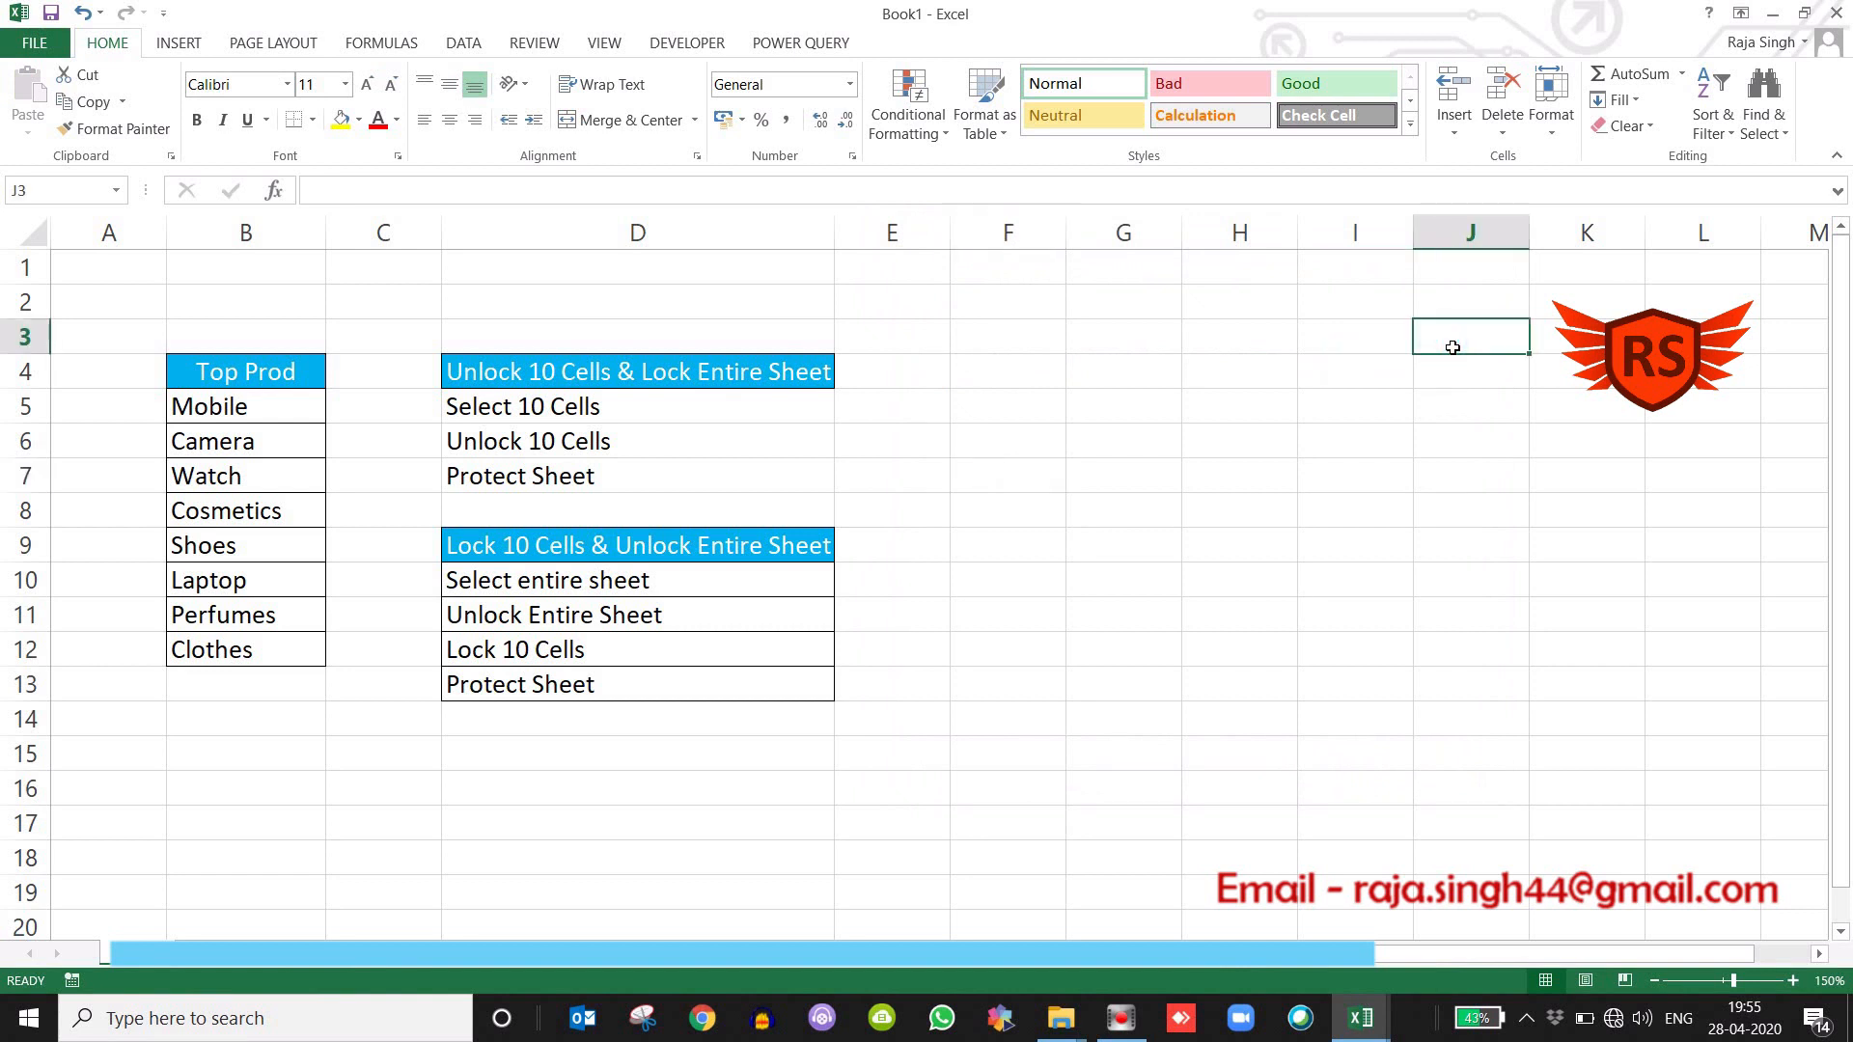
pyautogui.rightClick(1453, 347)
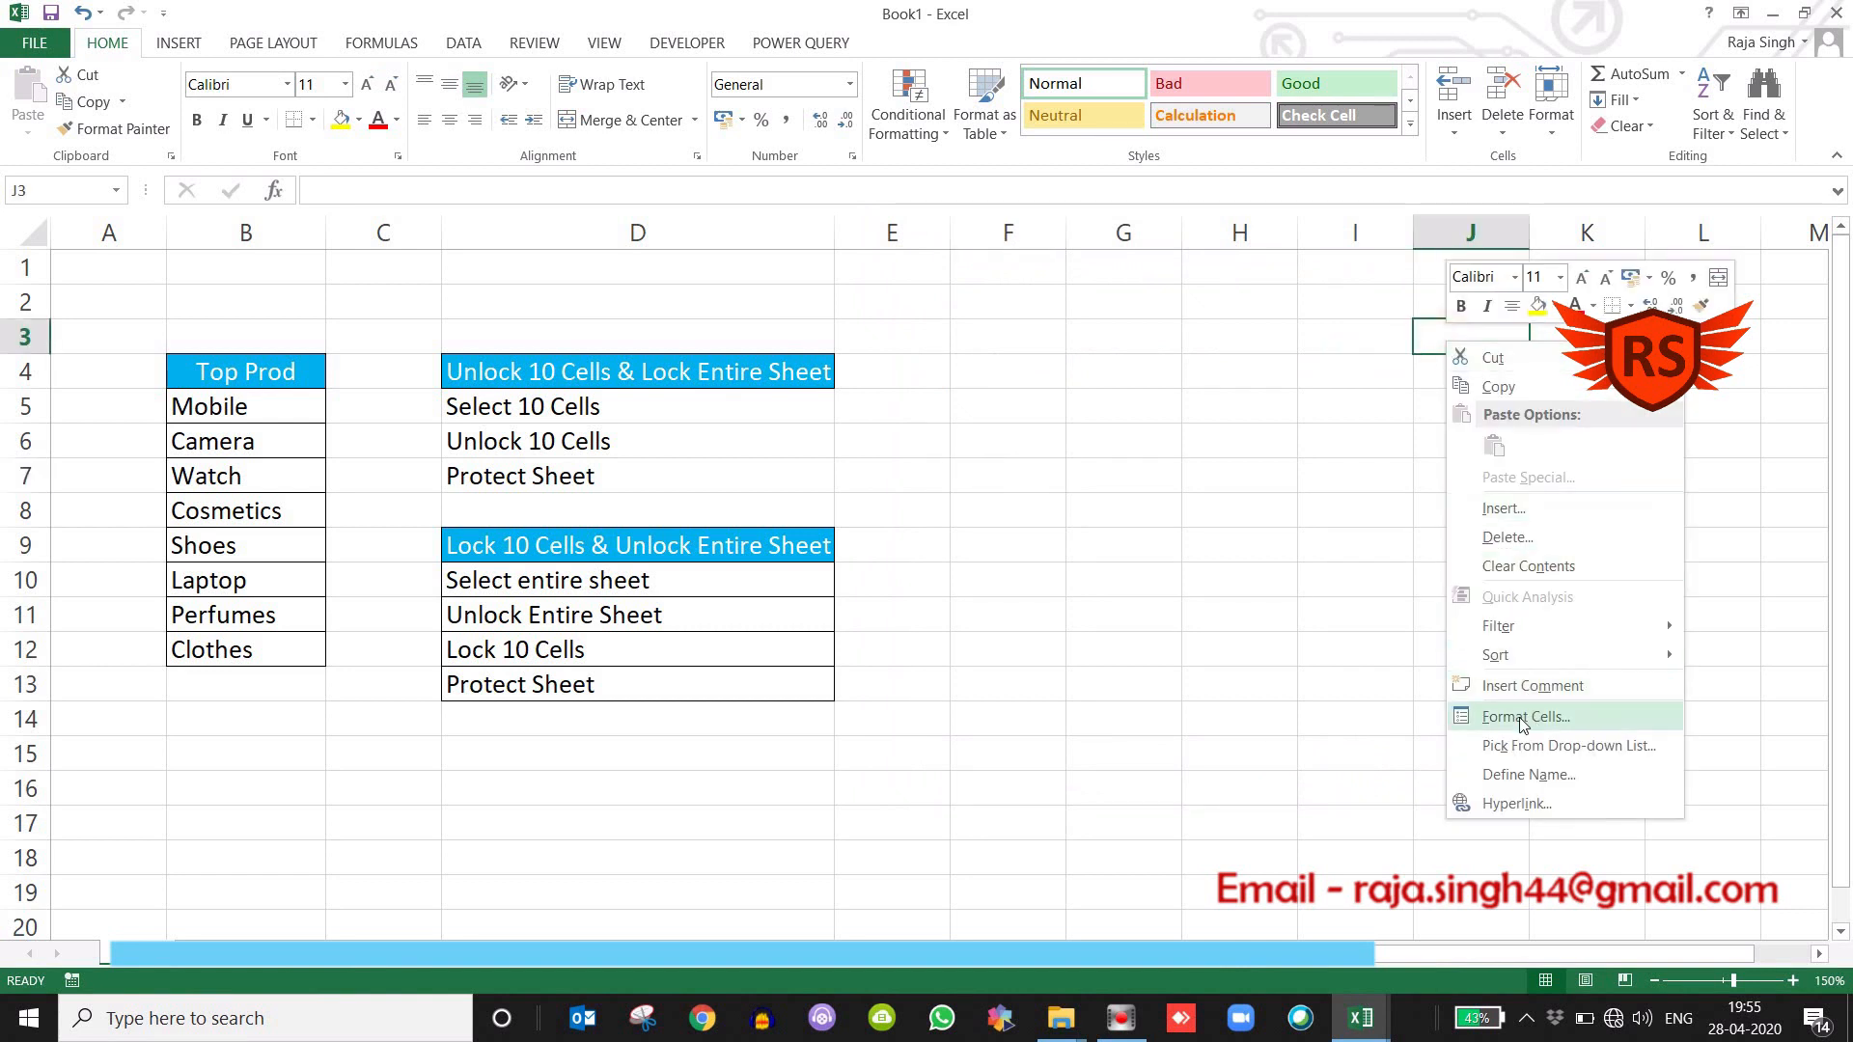
pyautogui.click(1523, 719)
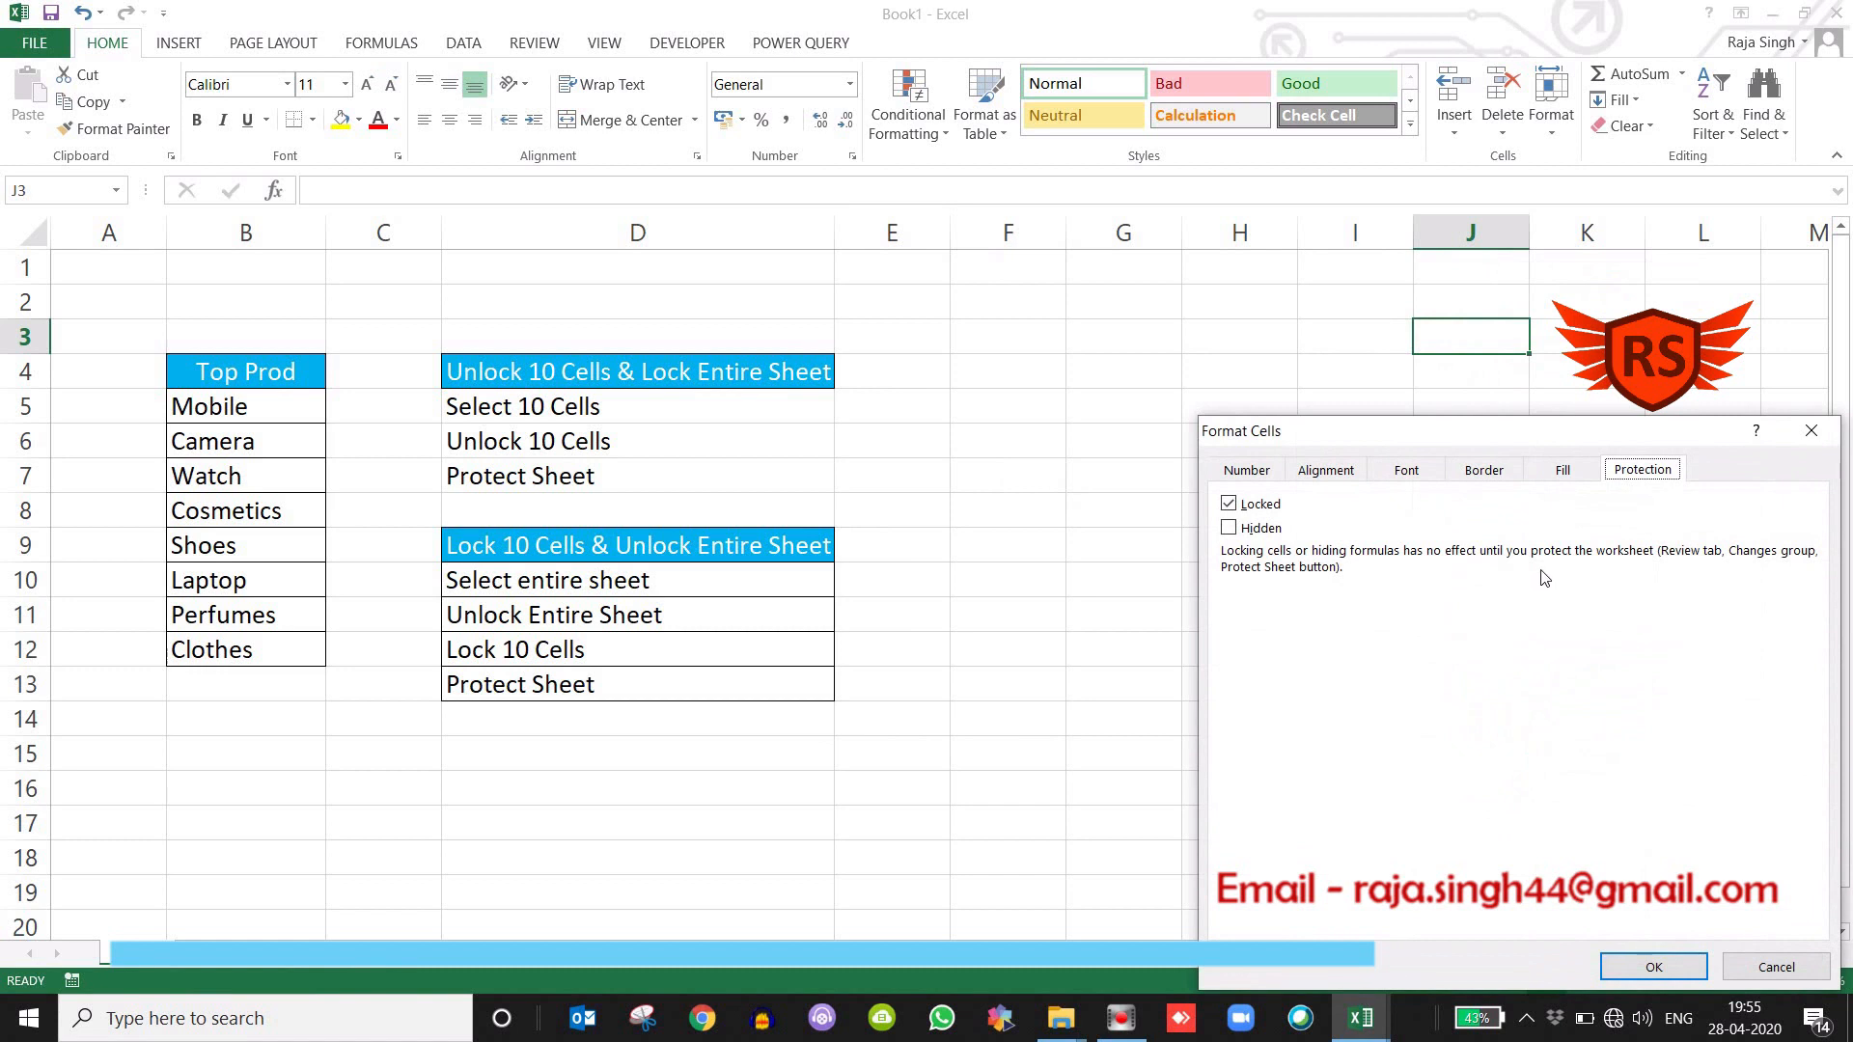
pyautogui.click(1654, 967)
pyautogui.click(1122, 542)
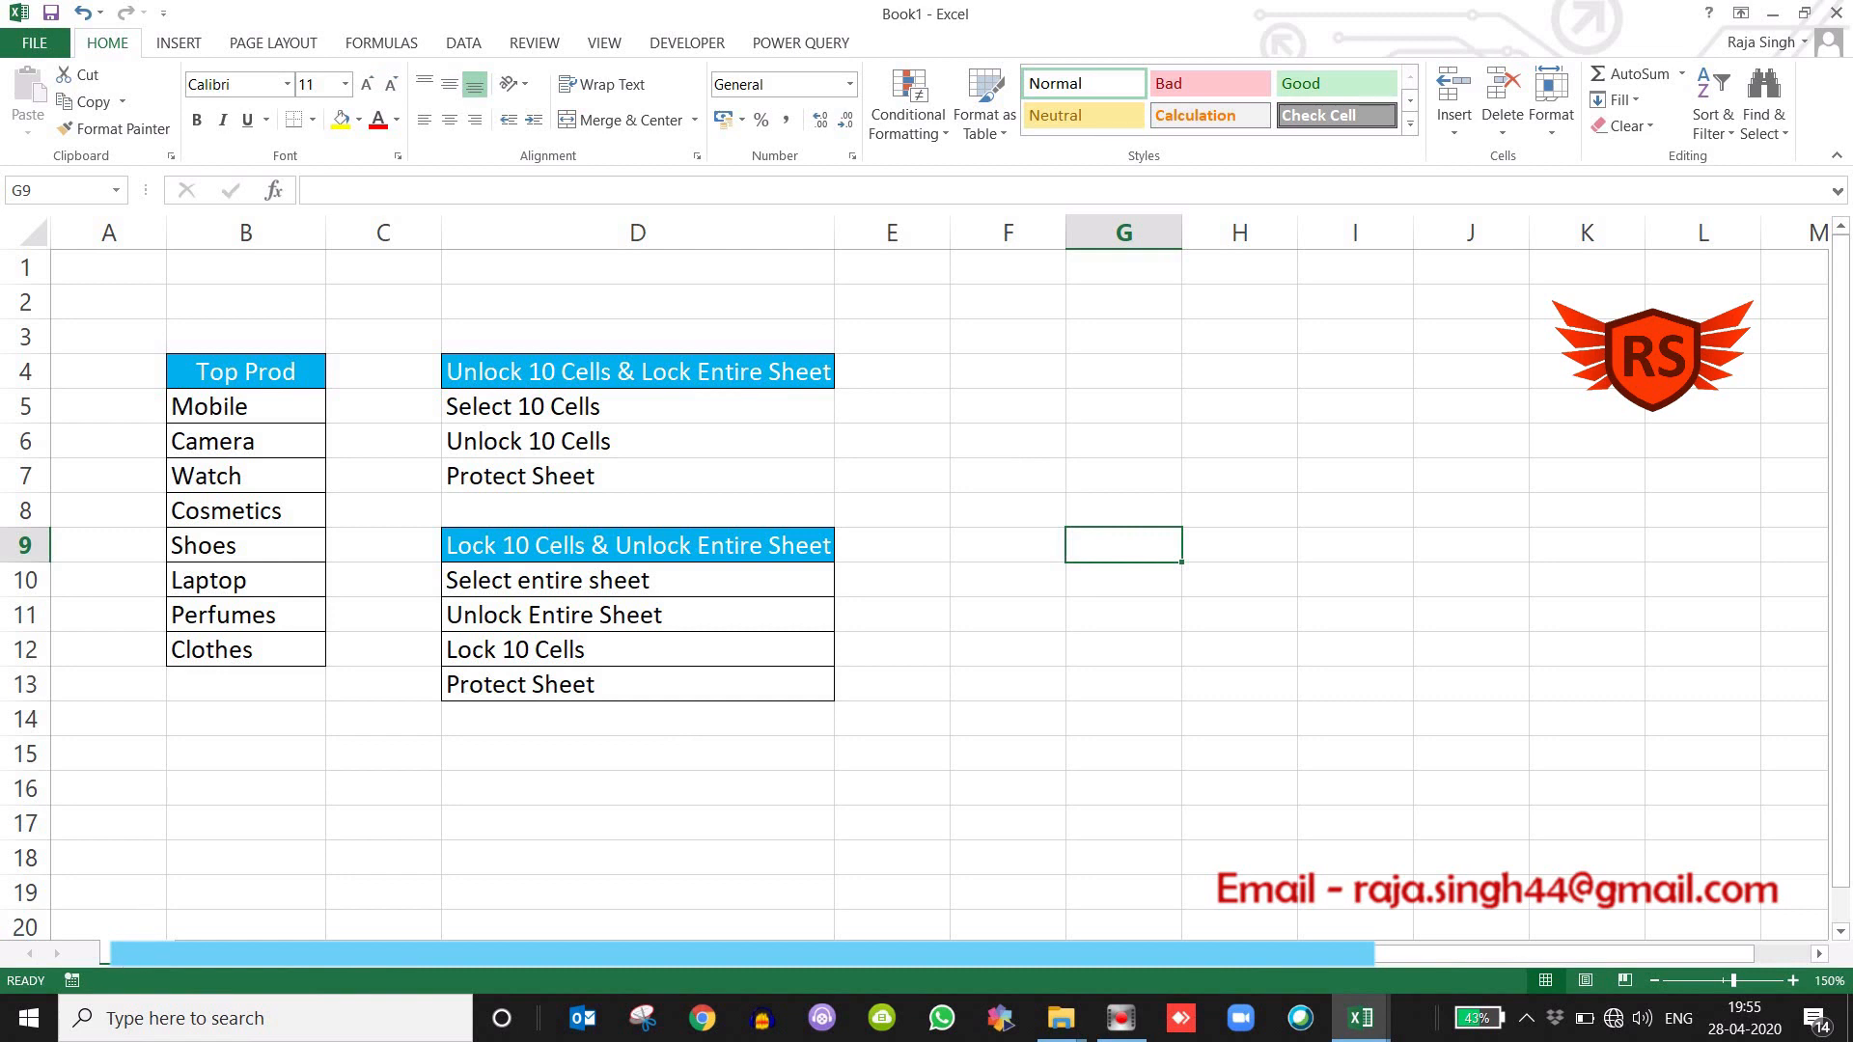
# Protect the worksheet with a password, keeping the default user permissions, and re-enter the password to confirm.
pyautogui.rightClick(136, 938)
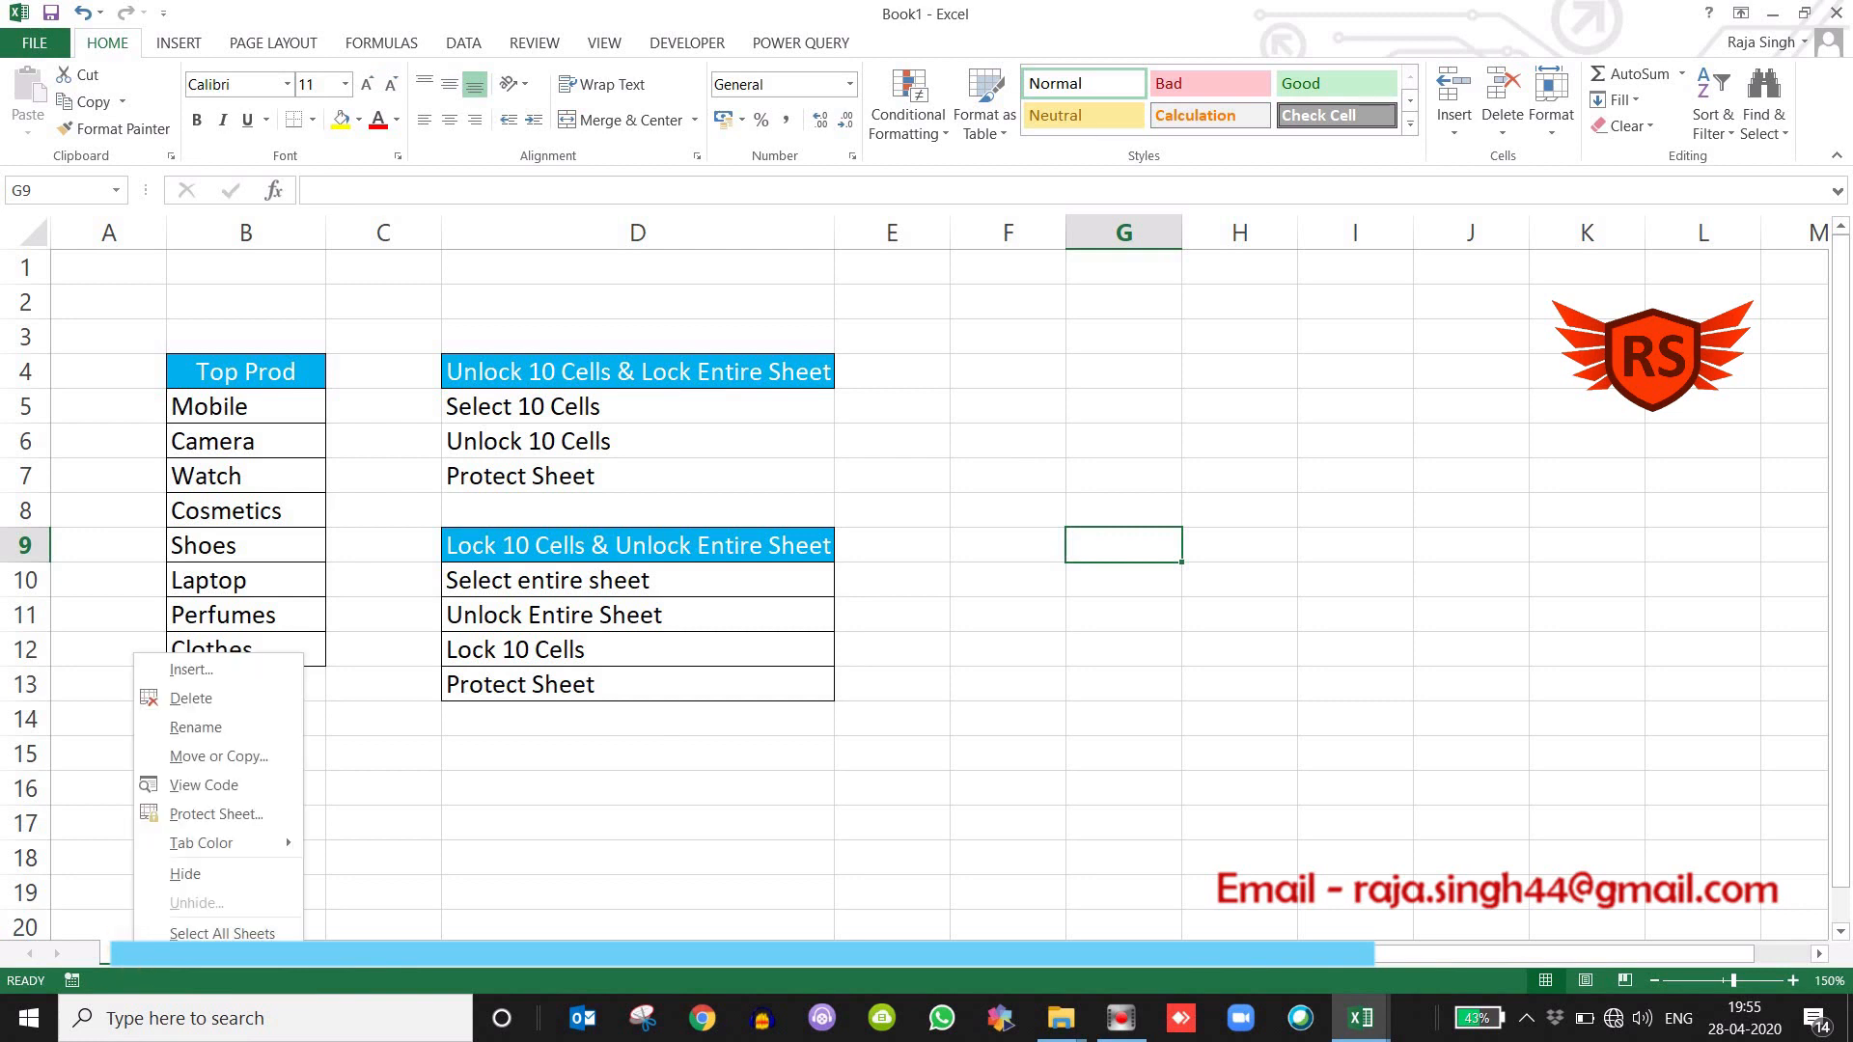
pyautogui.click(216, 815)
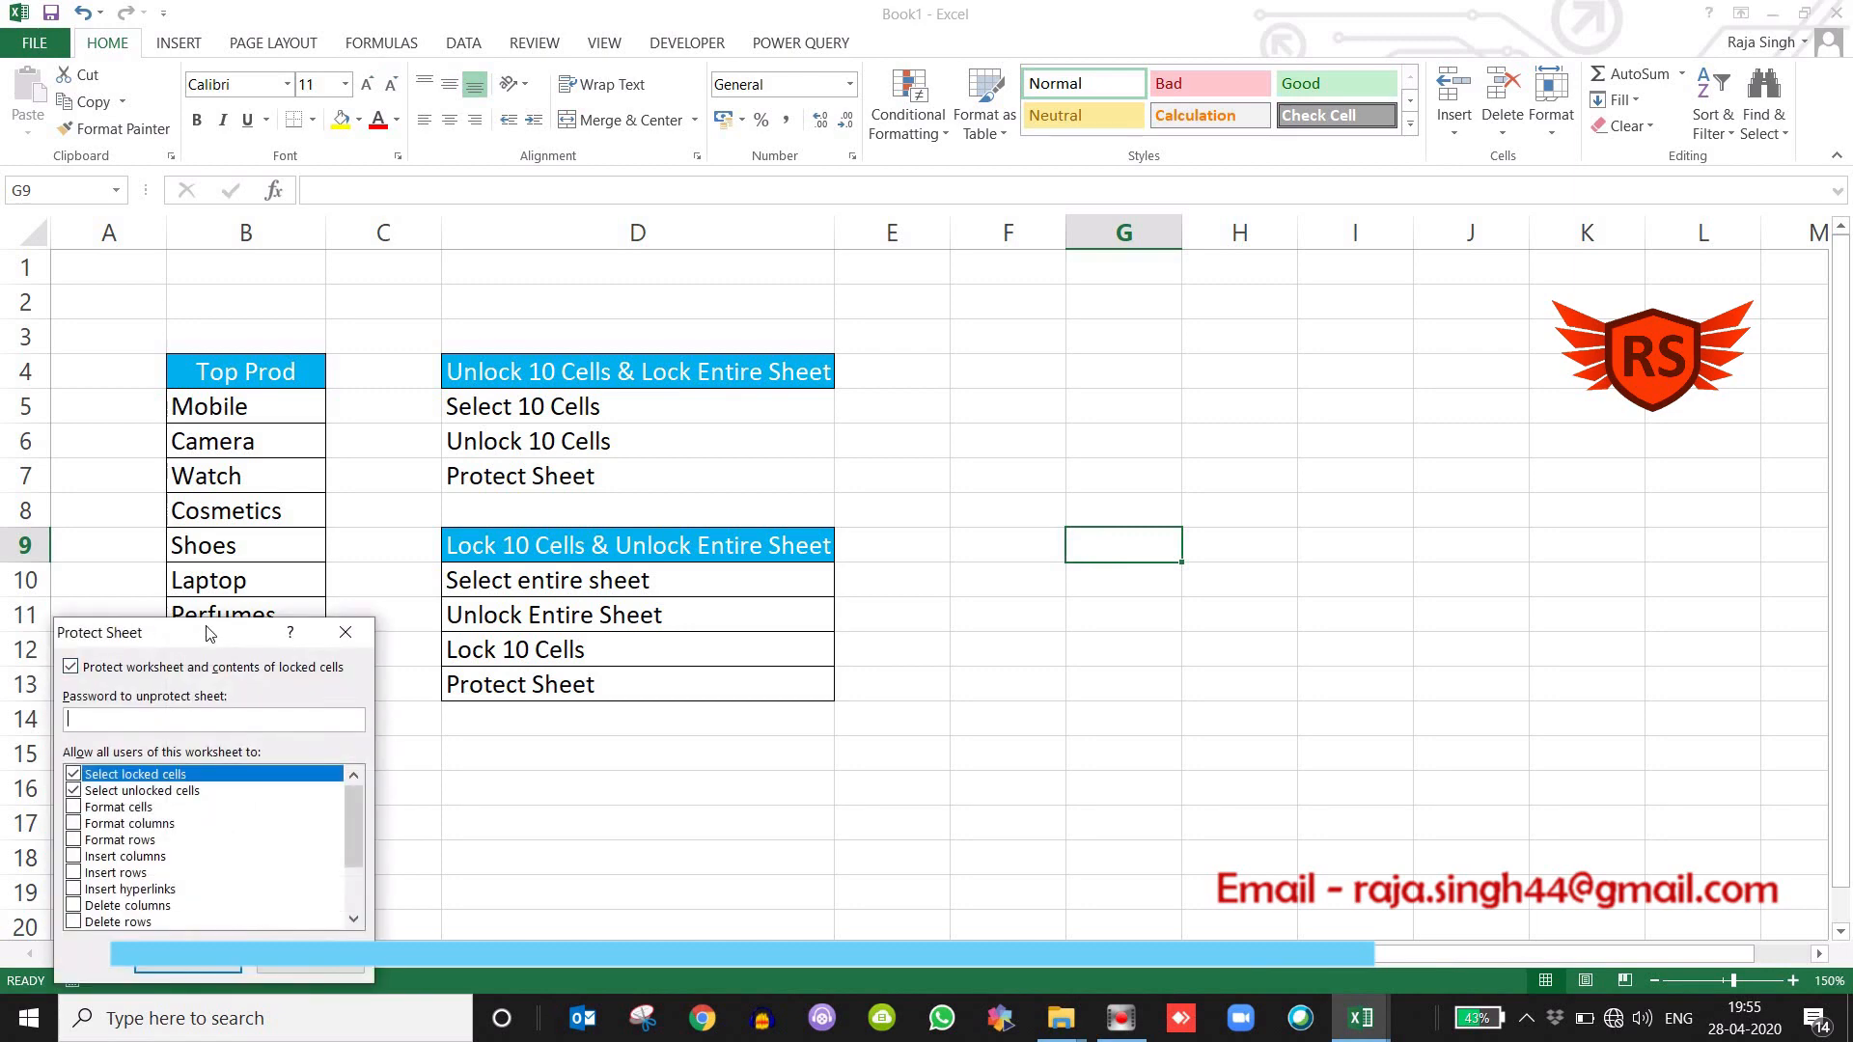
pyautogui.moveTo(208, 630); pyautogui.dragTo(863, 372)
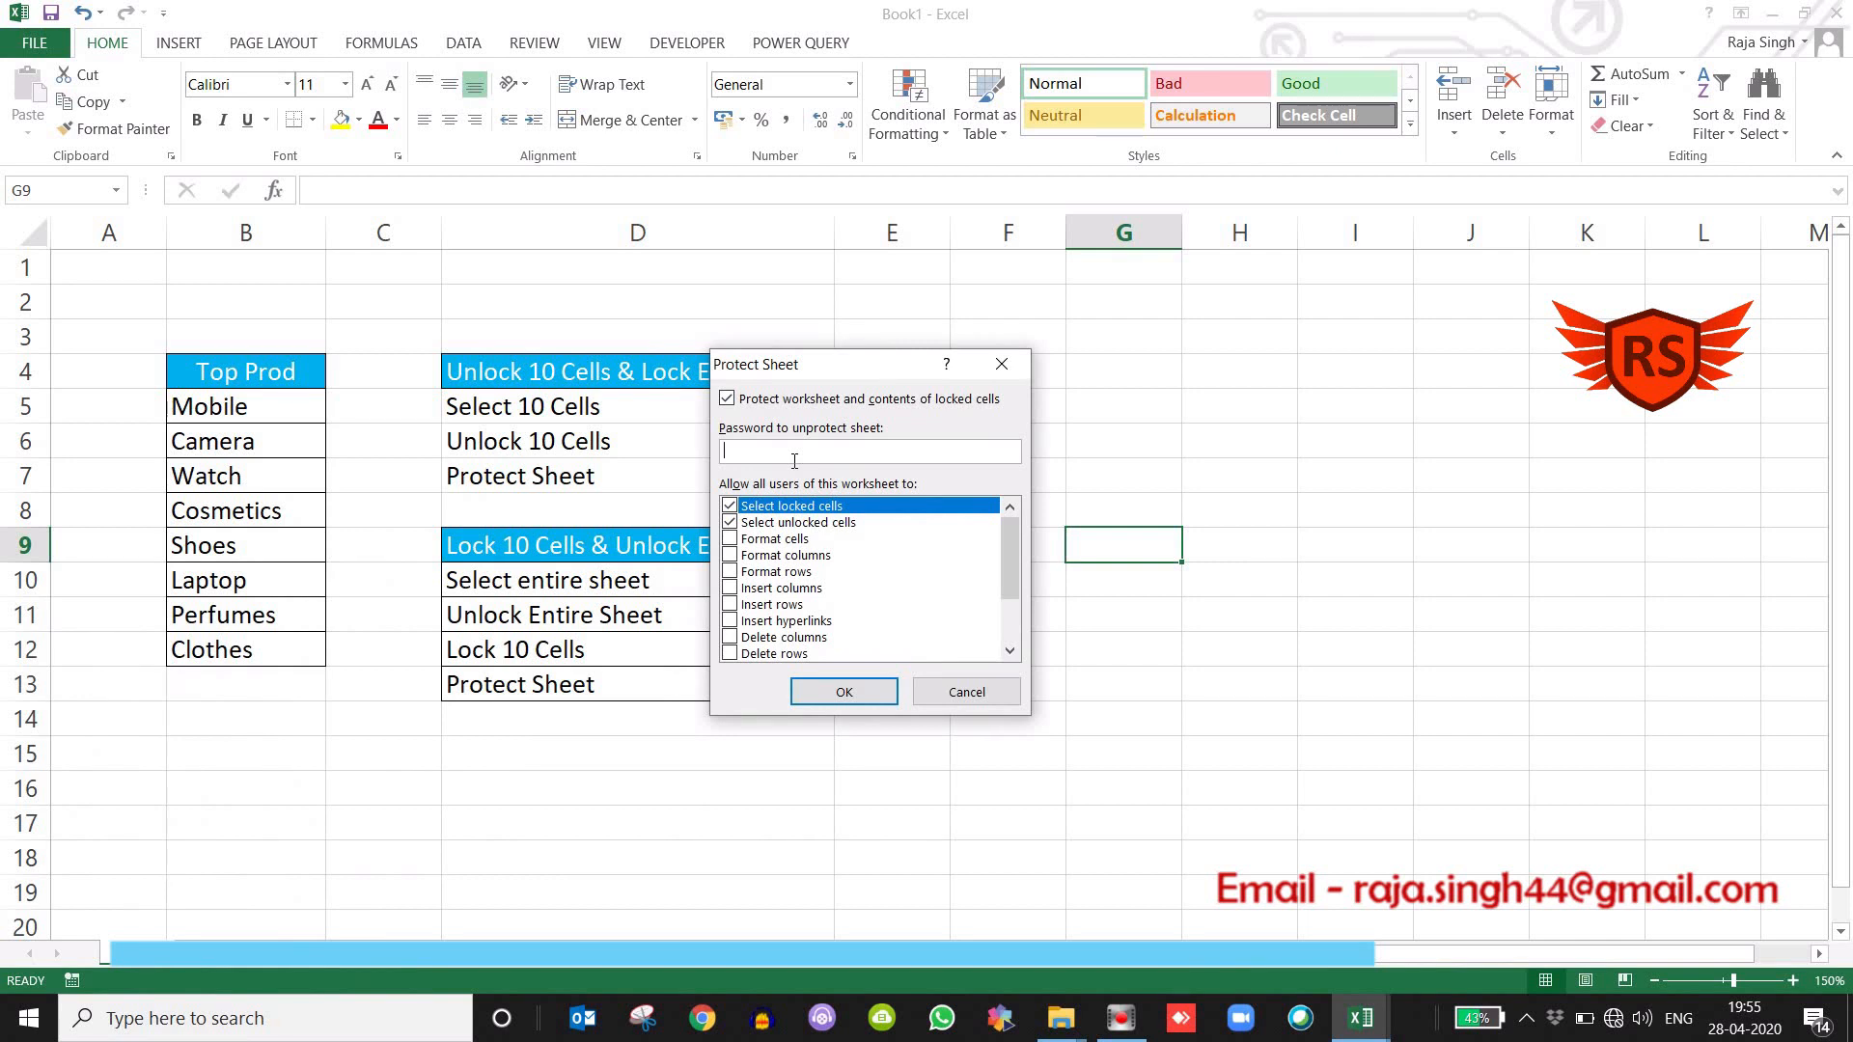
pyautogui.write('123')
pyautogui.press('Return')
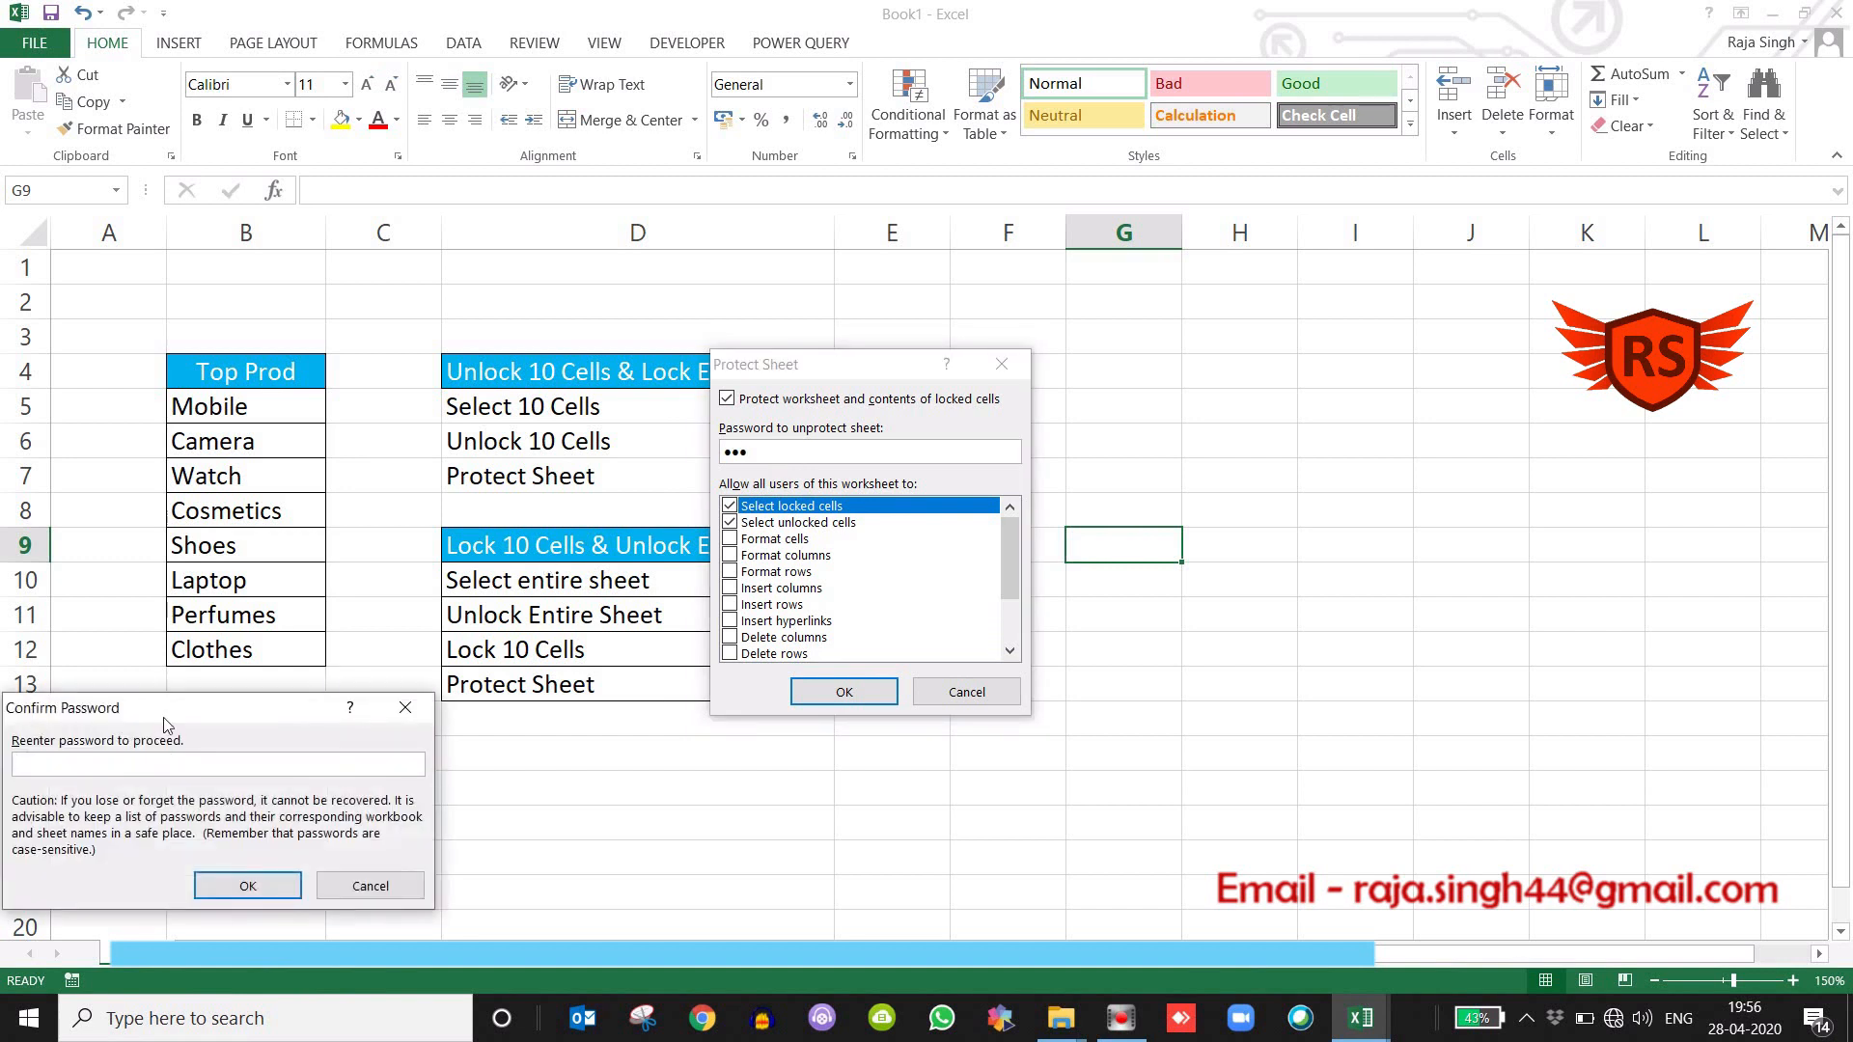
pyautogui.moveTo(167, 714); pyautogui.dragTo(392, 558)
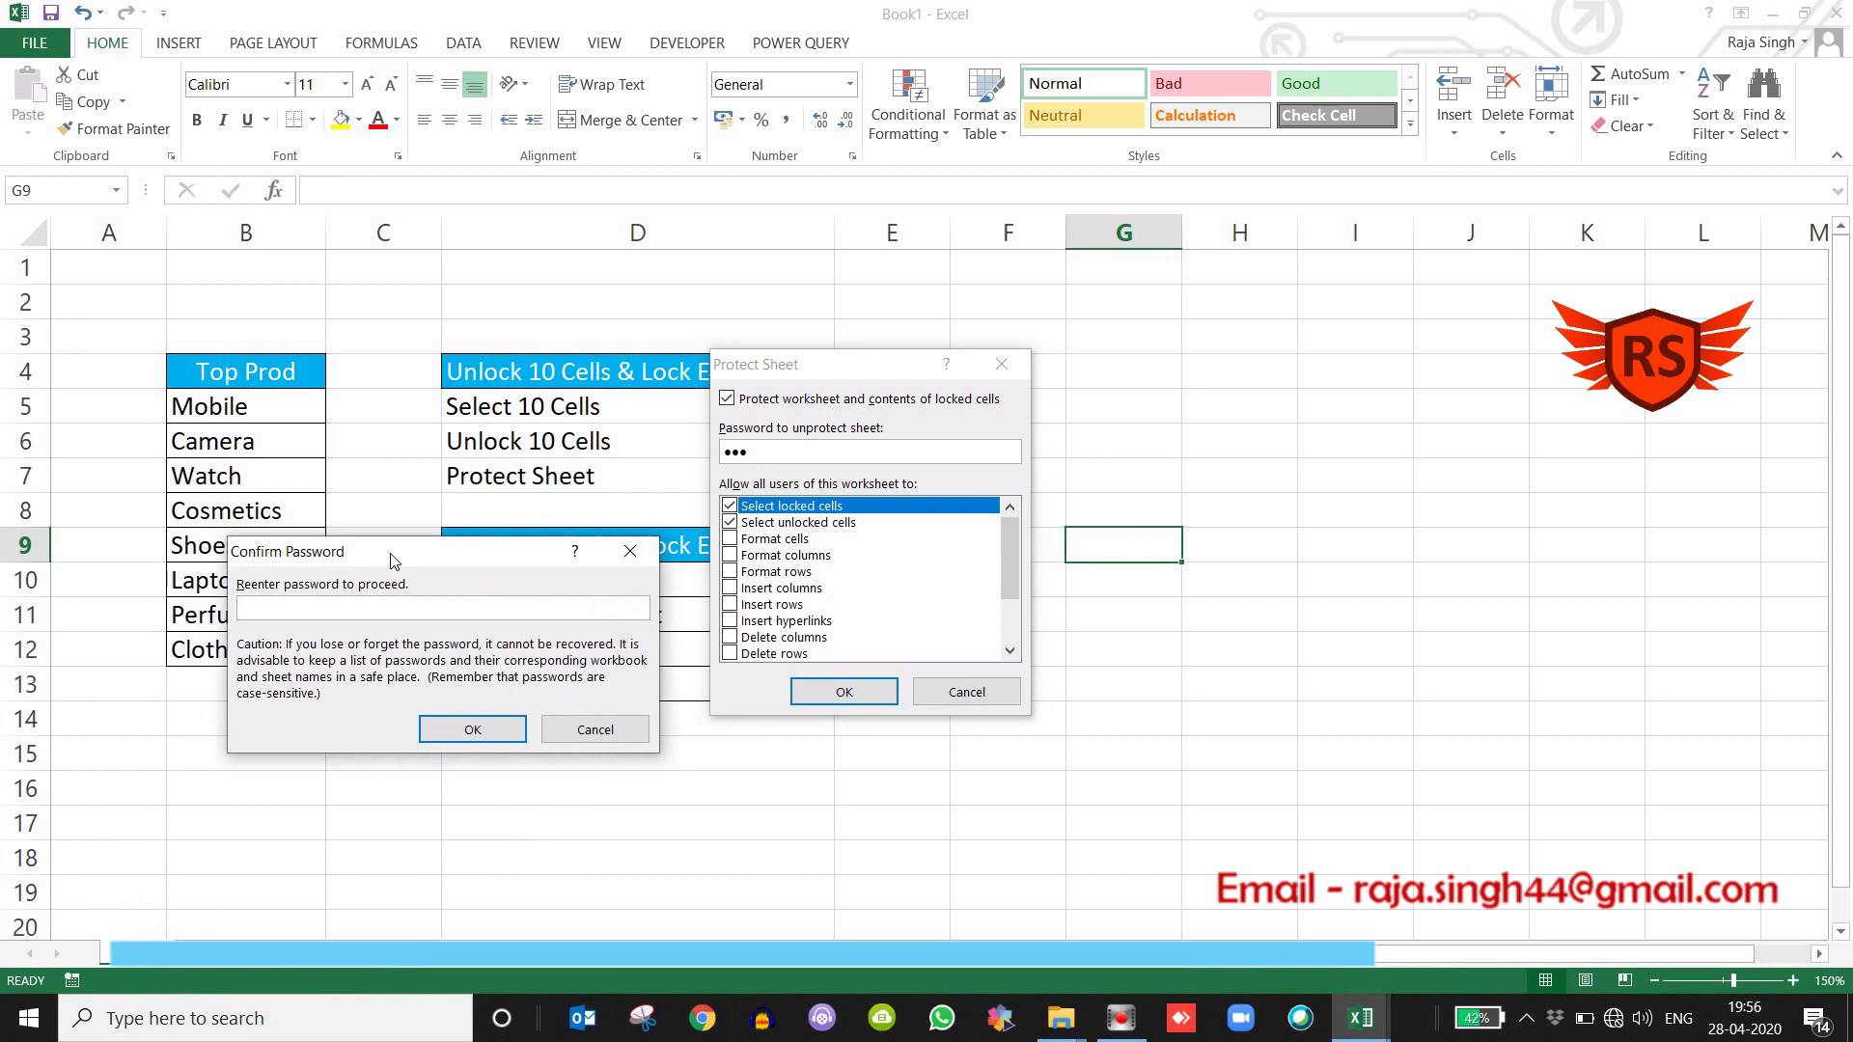
pyautogui.write('123')
pyautogui.press('Return')
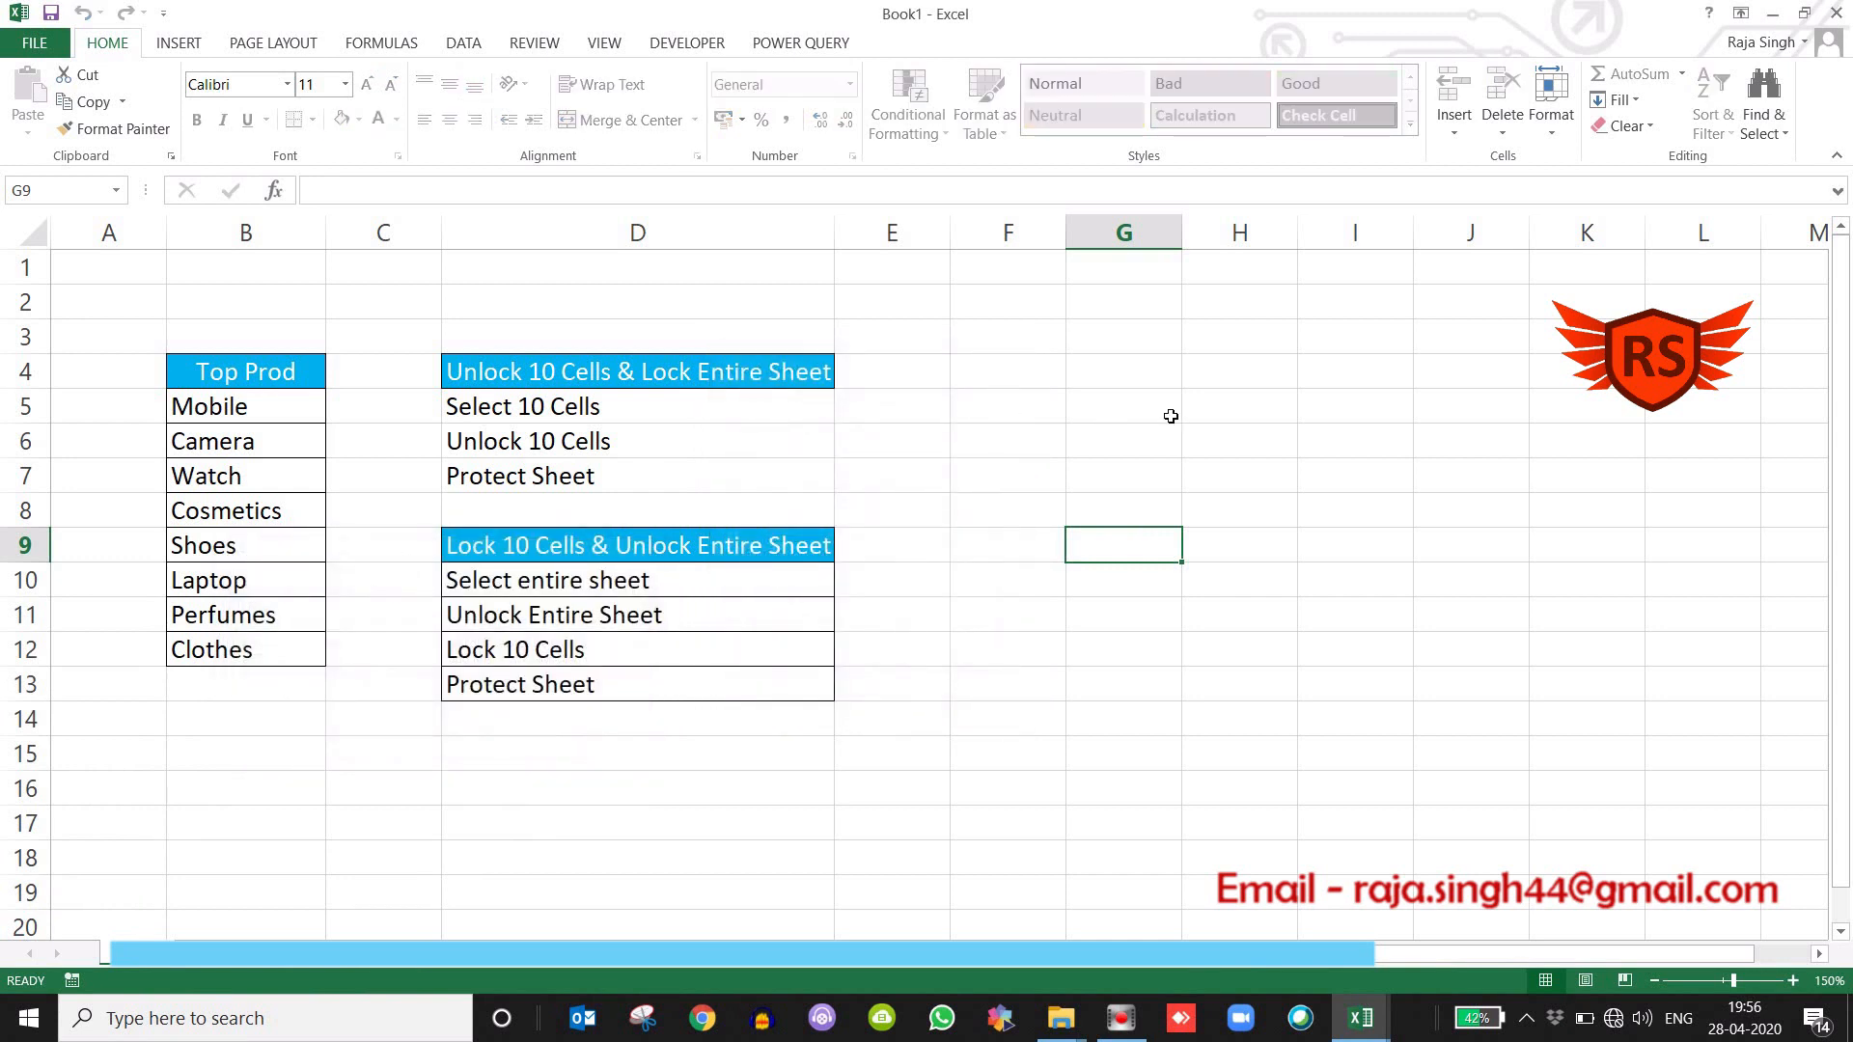
# Test the sheet protection by trying to edit empty cell E5, an entry in the Top Prod list, and cell D12.
pyautogui.click(1170, 416)
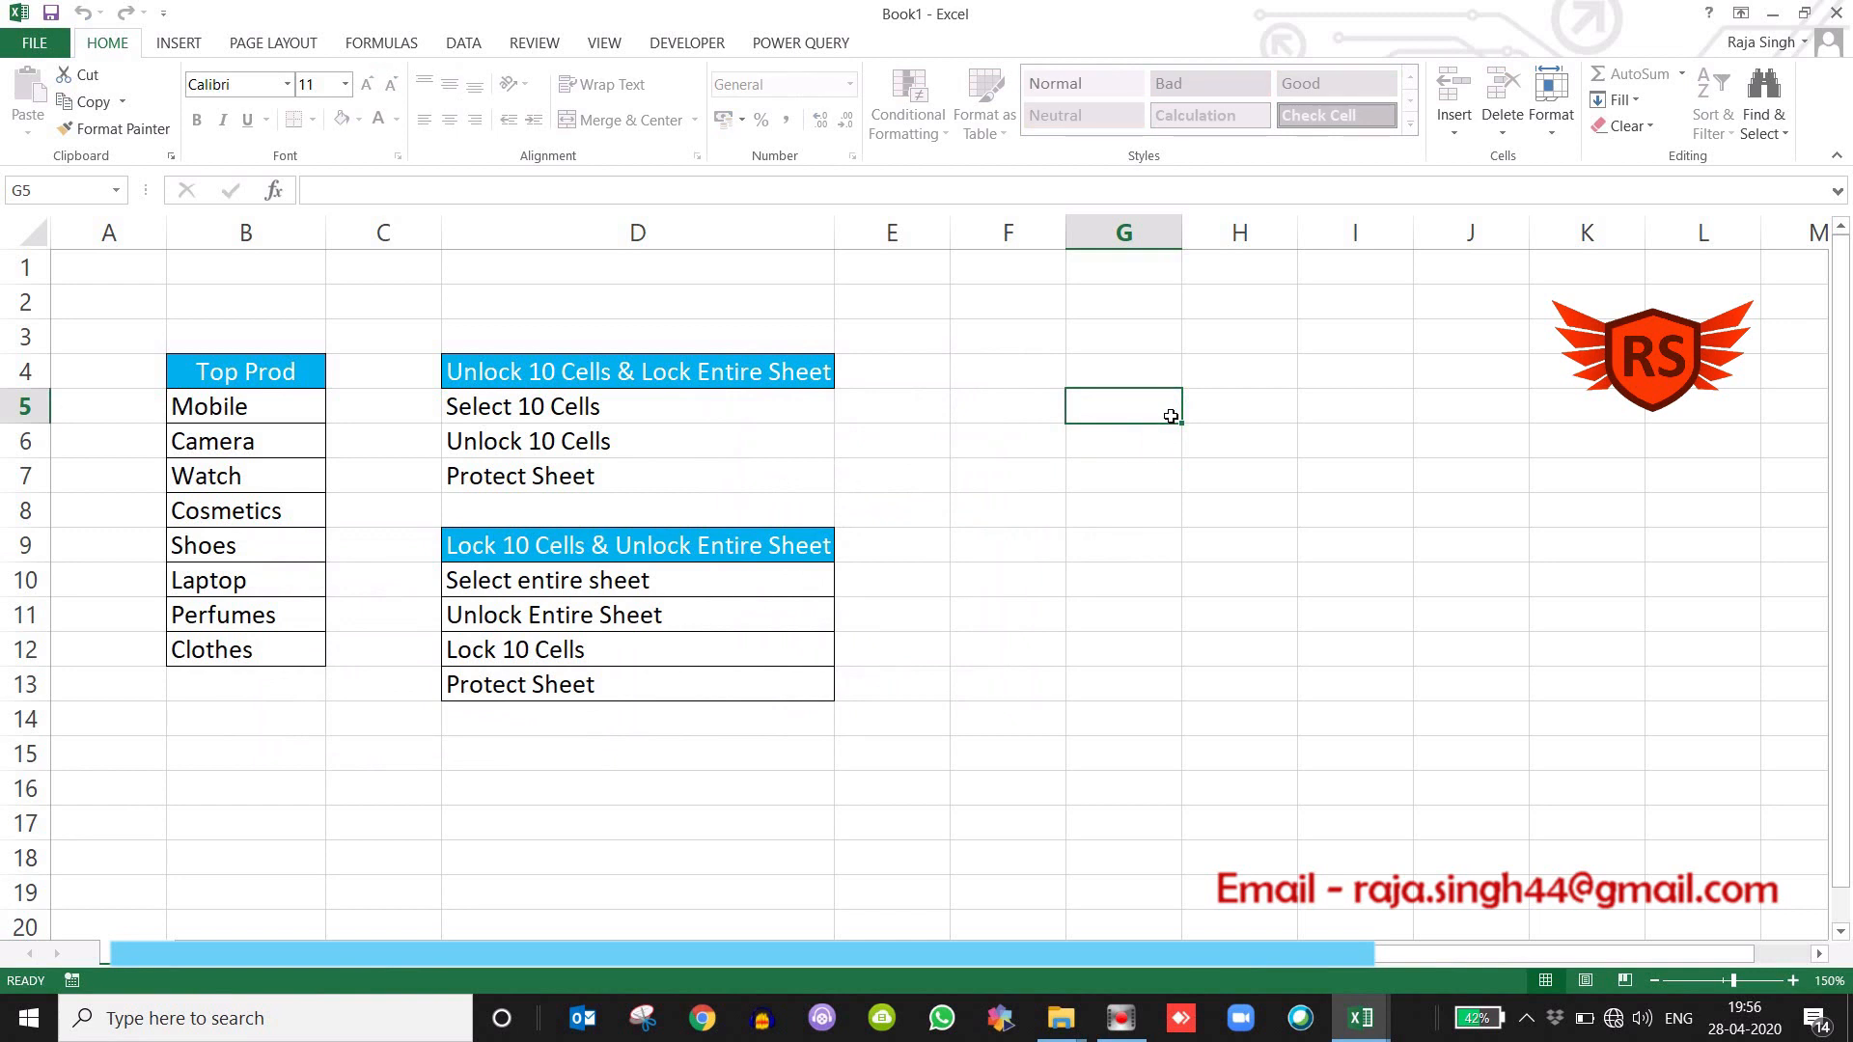
pyautogui.click(907, 420)
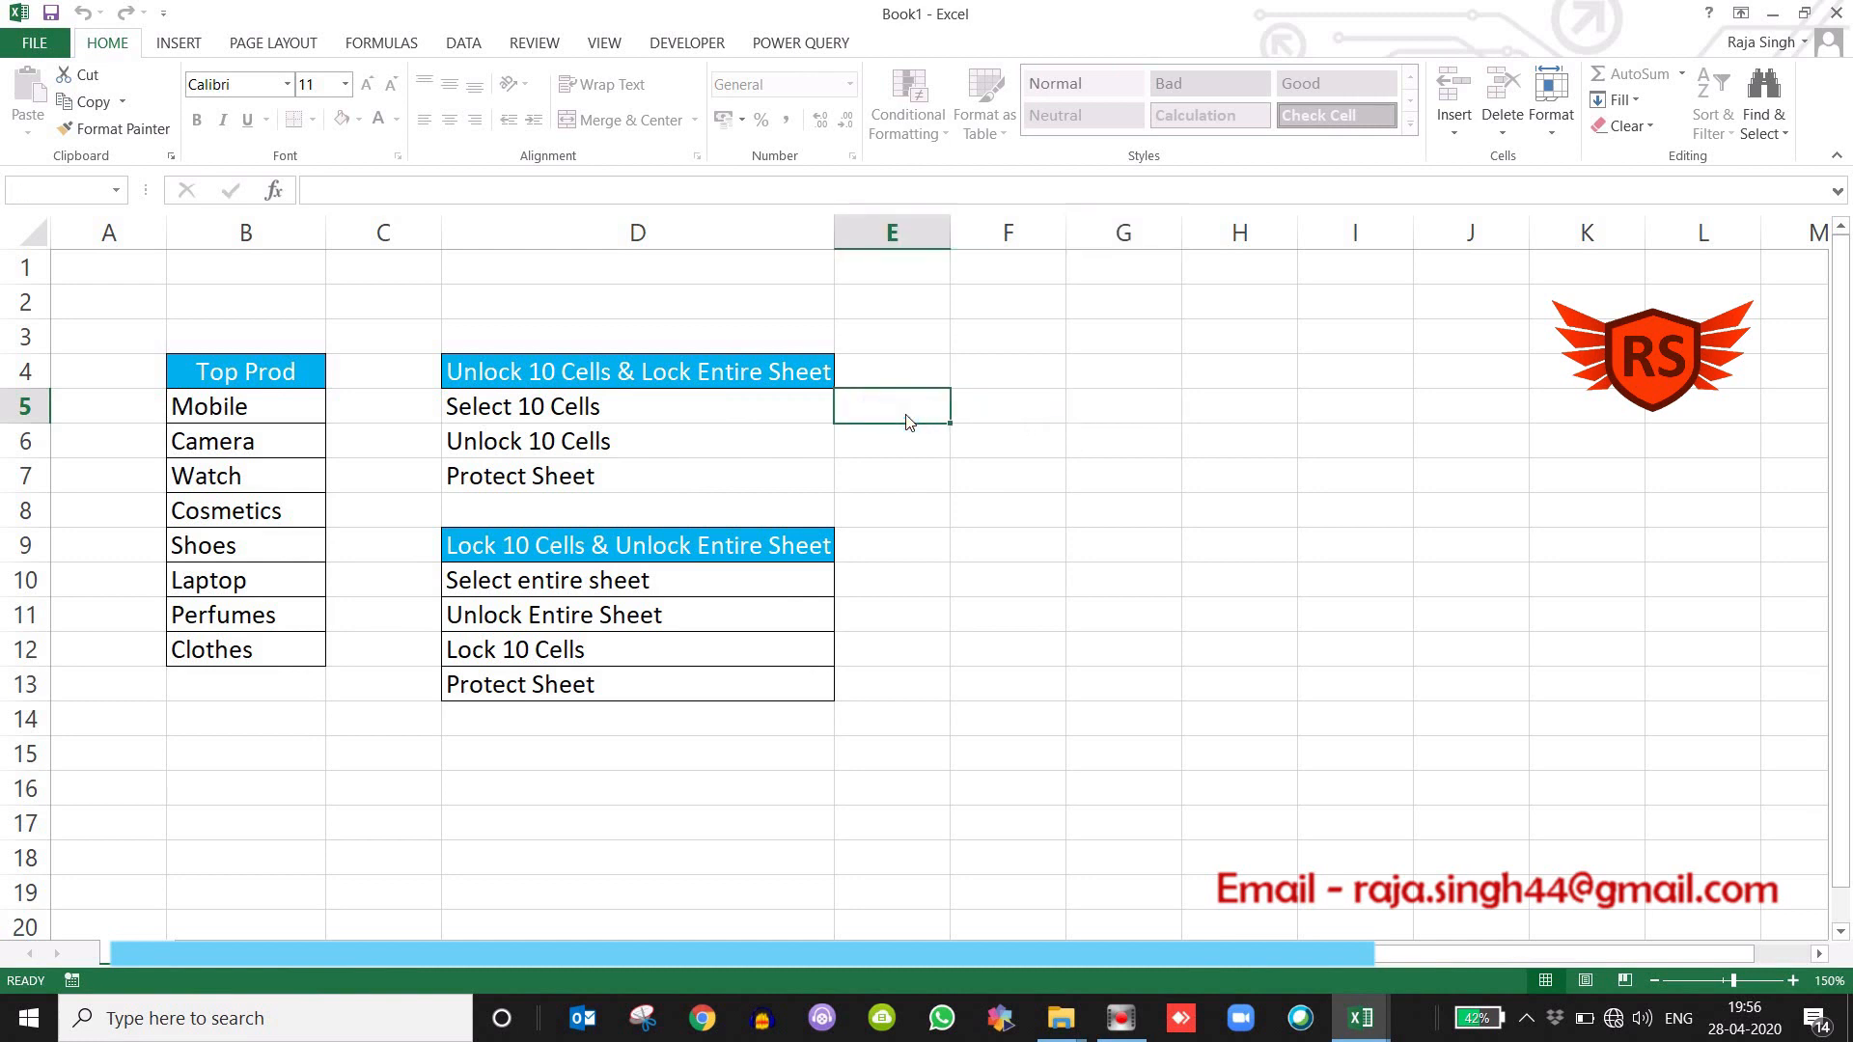
pyautogui.doubleClick(907, 422)
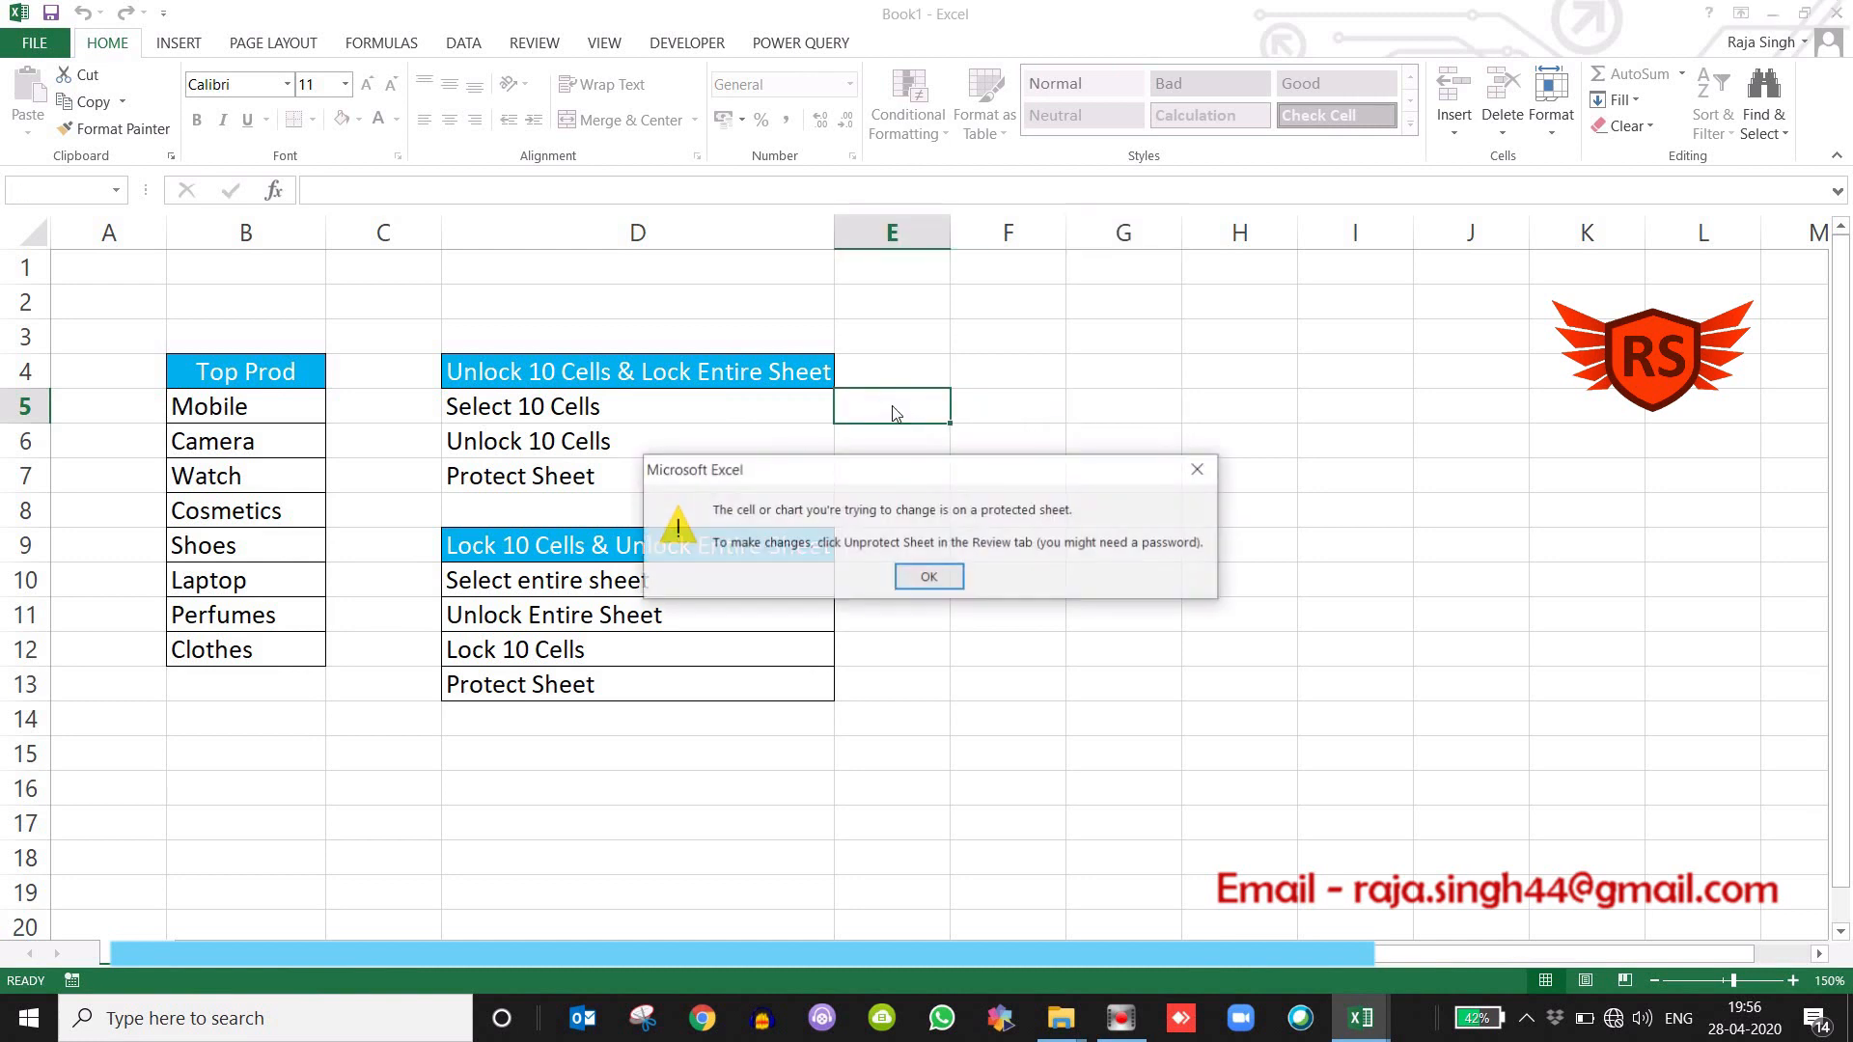
pyautogui.click(930, 579)
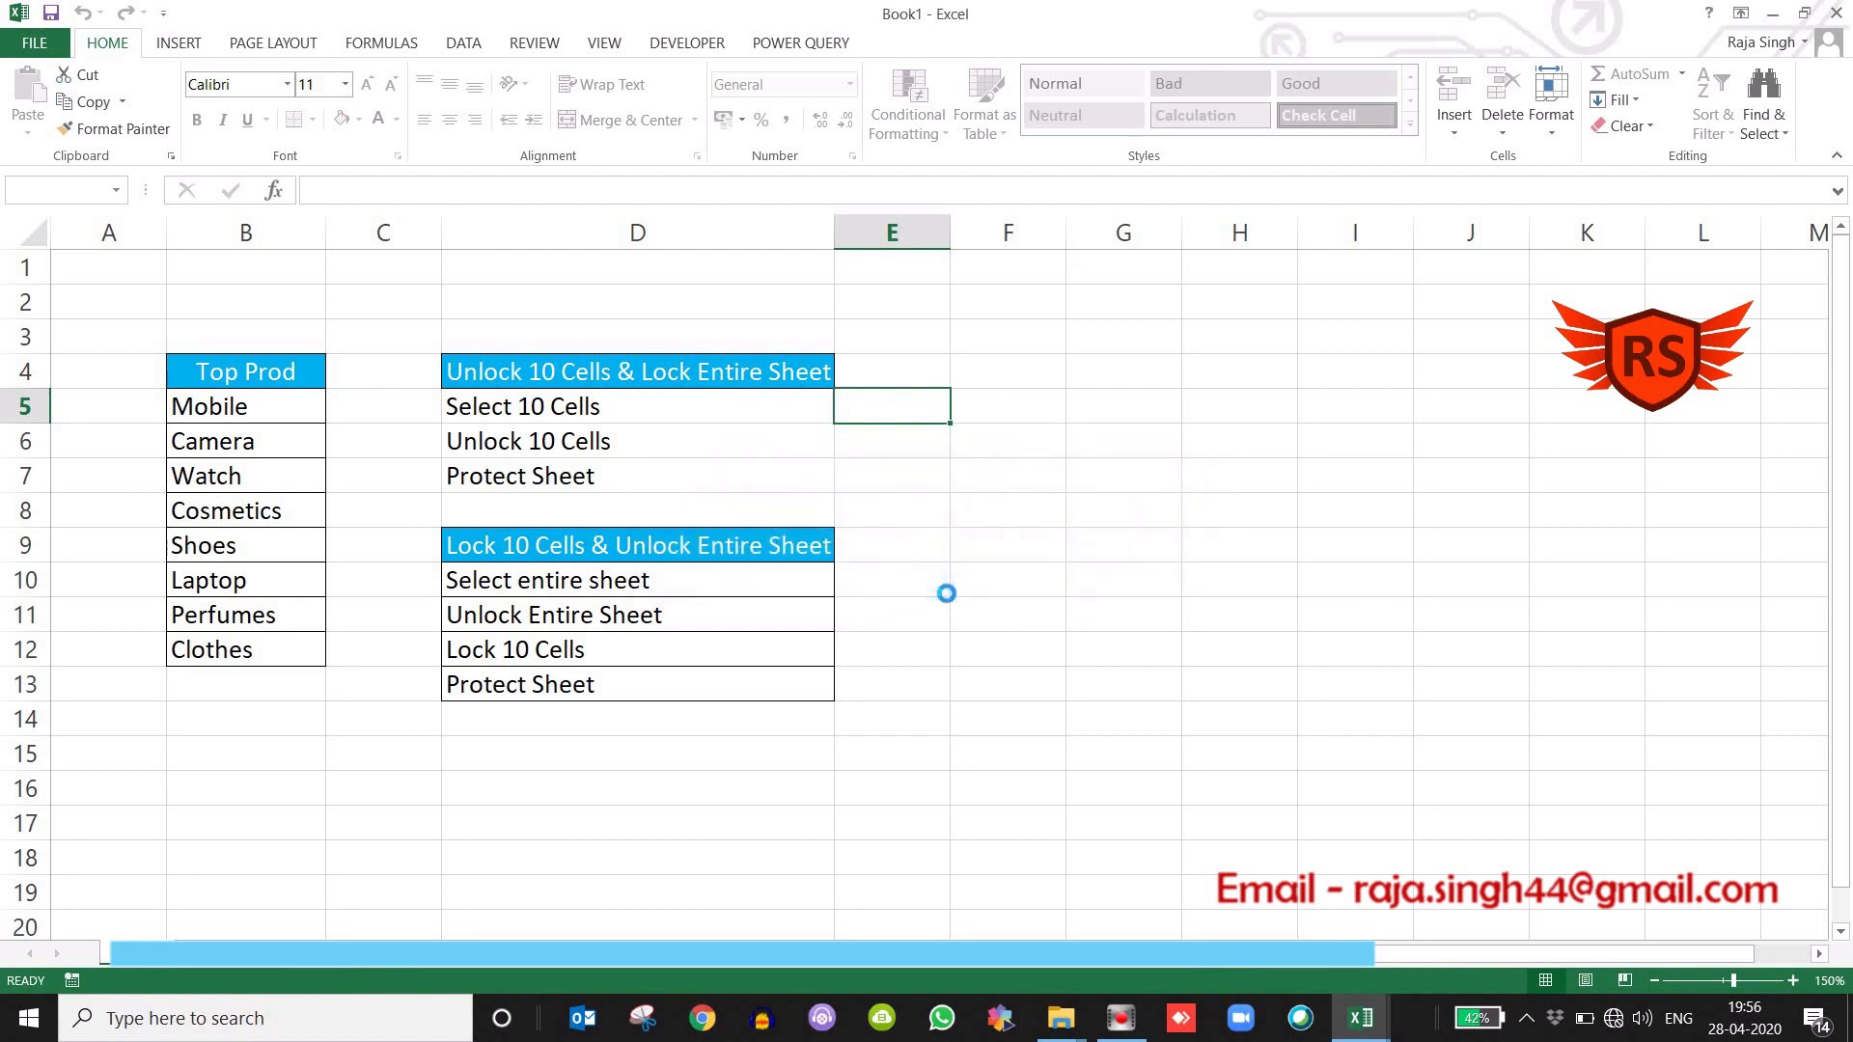
pyautogui.doubleClick(198, 491)
pyautogui.click(912, 576)
pyautogui.doubleClick(657, 661)
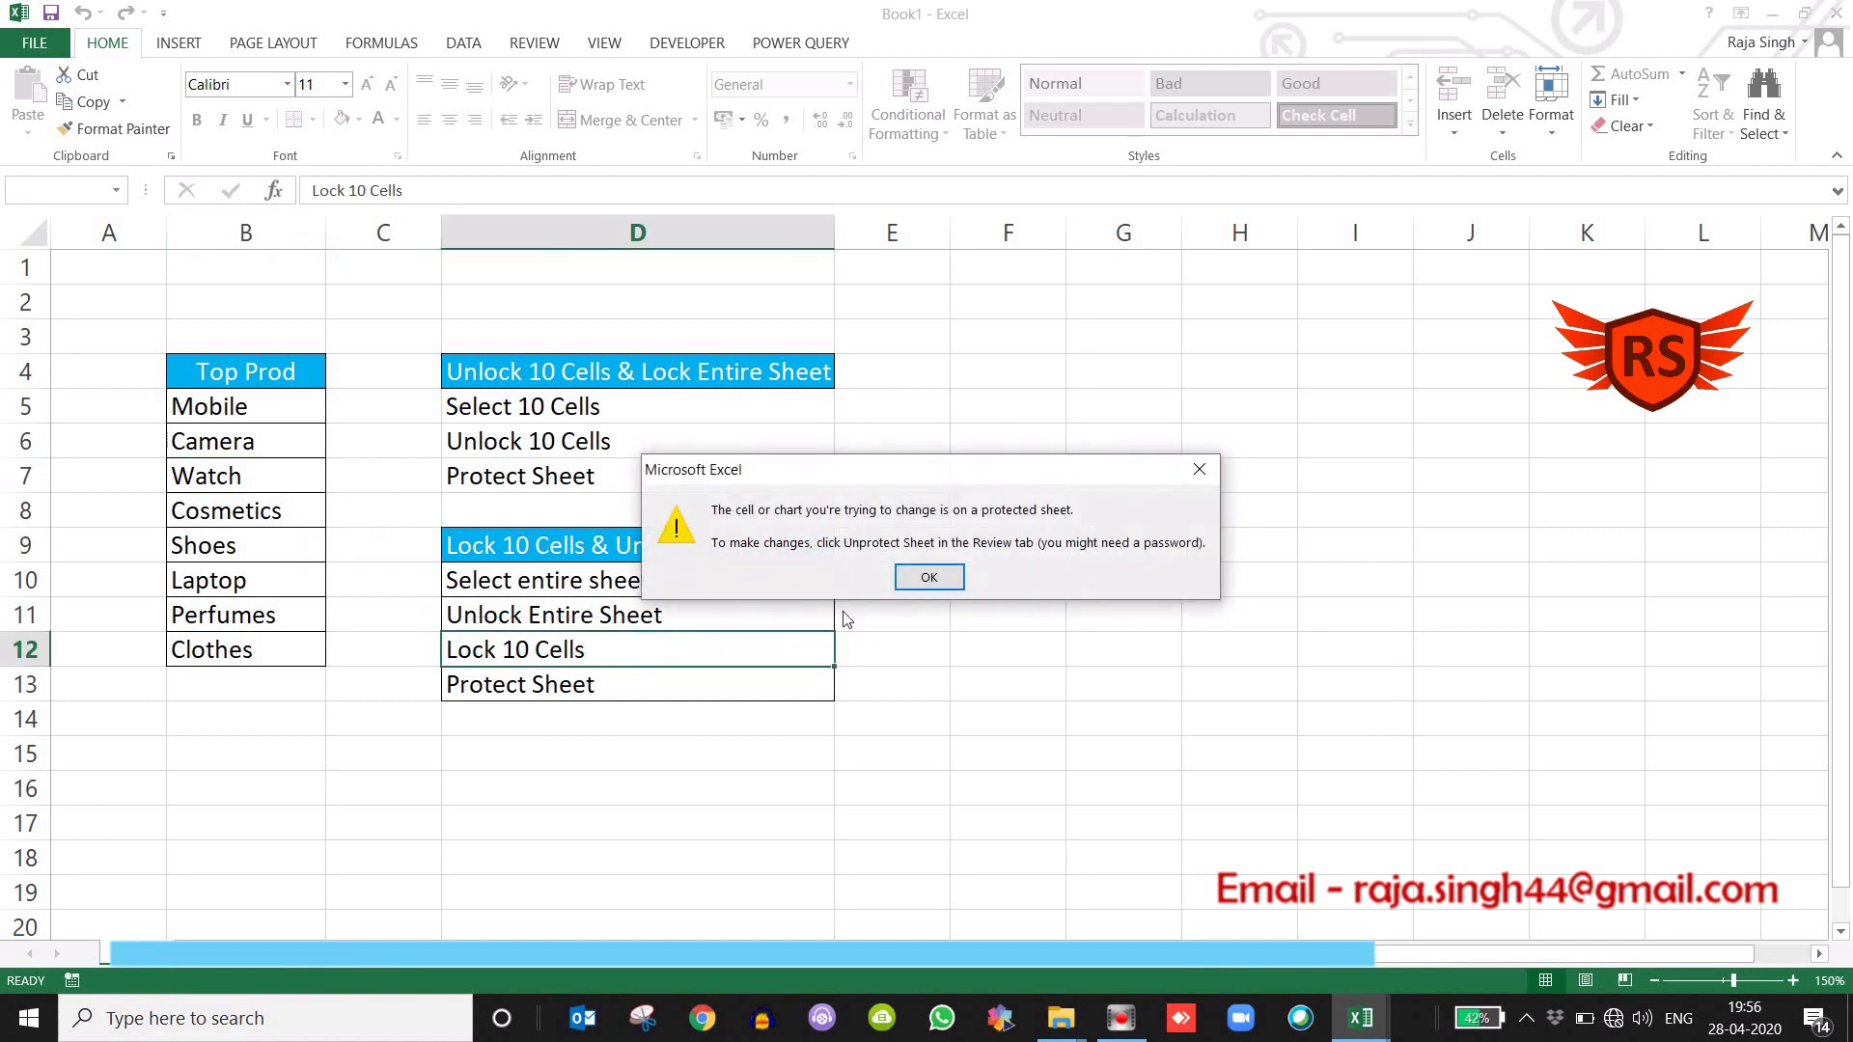
pyautogui.click(935, 577)
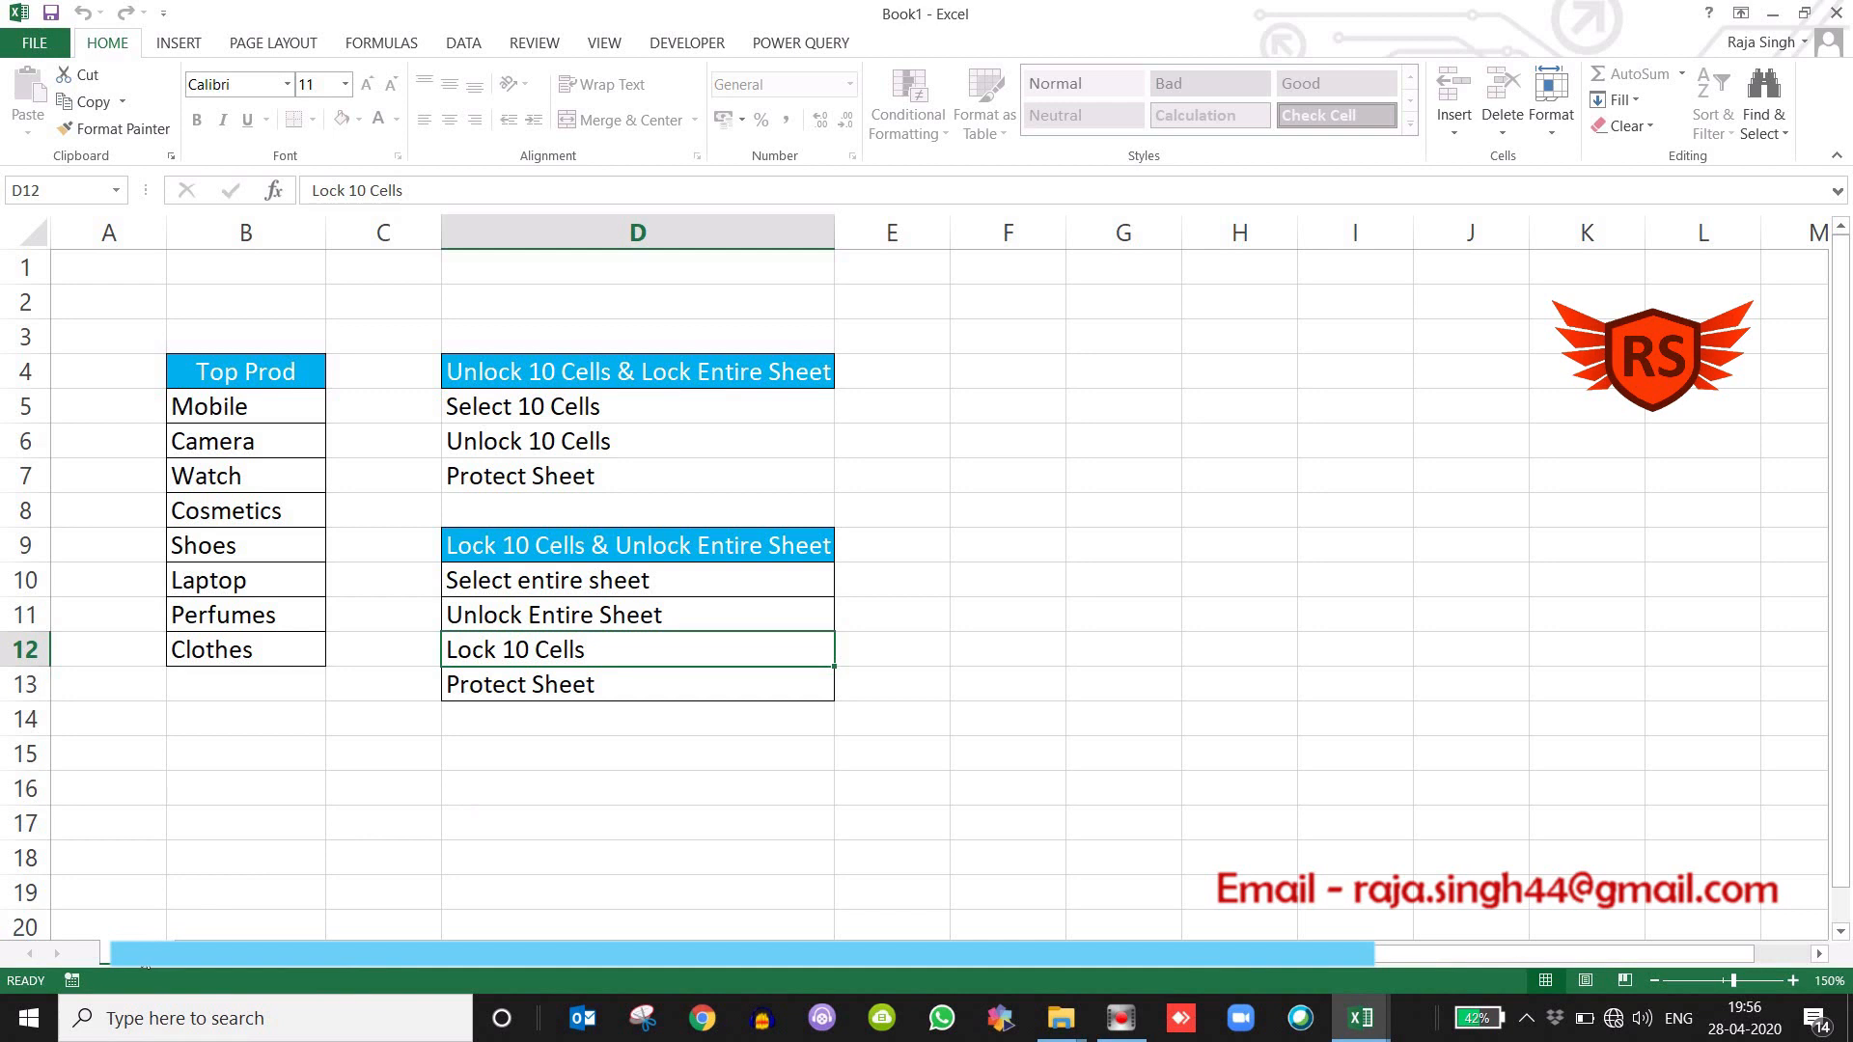
# Unprotect the worksheet by entering the sheet password.
pyautogui.rightClick(144, 966)
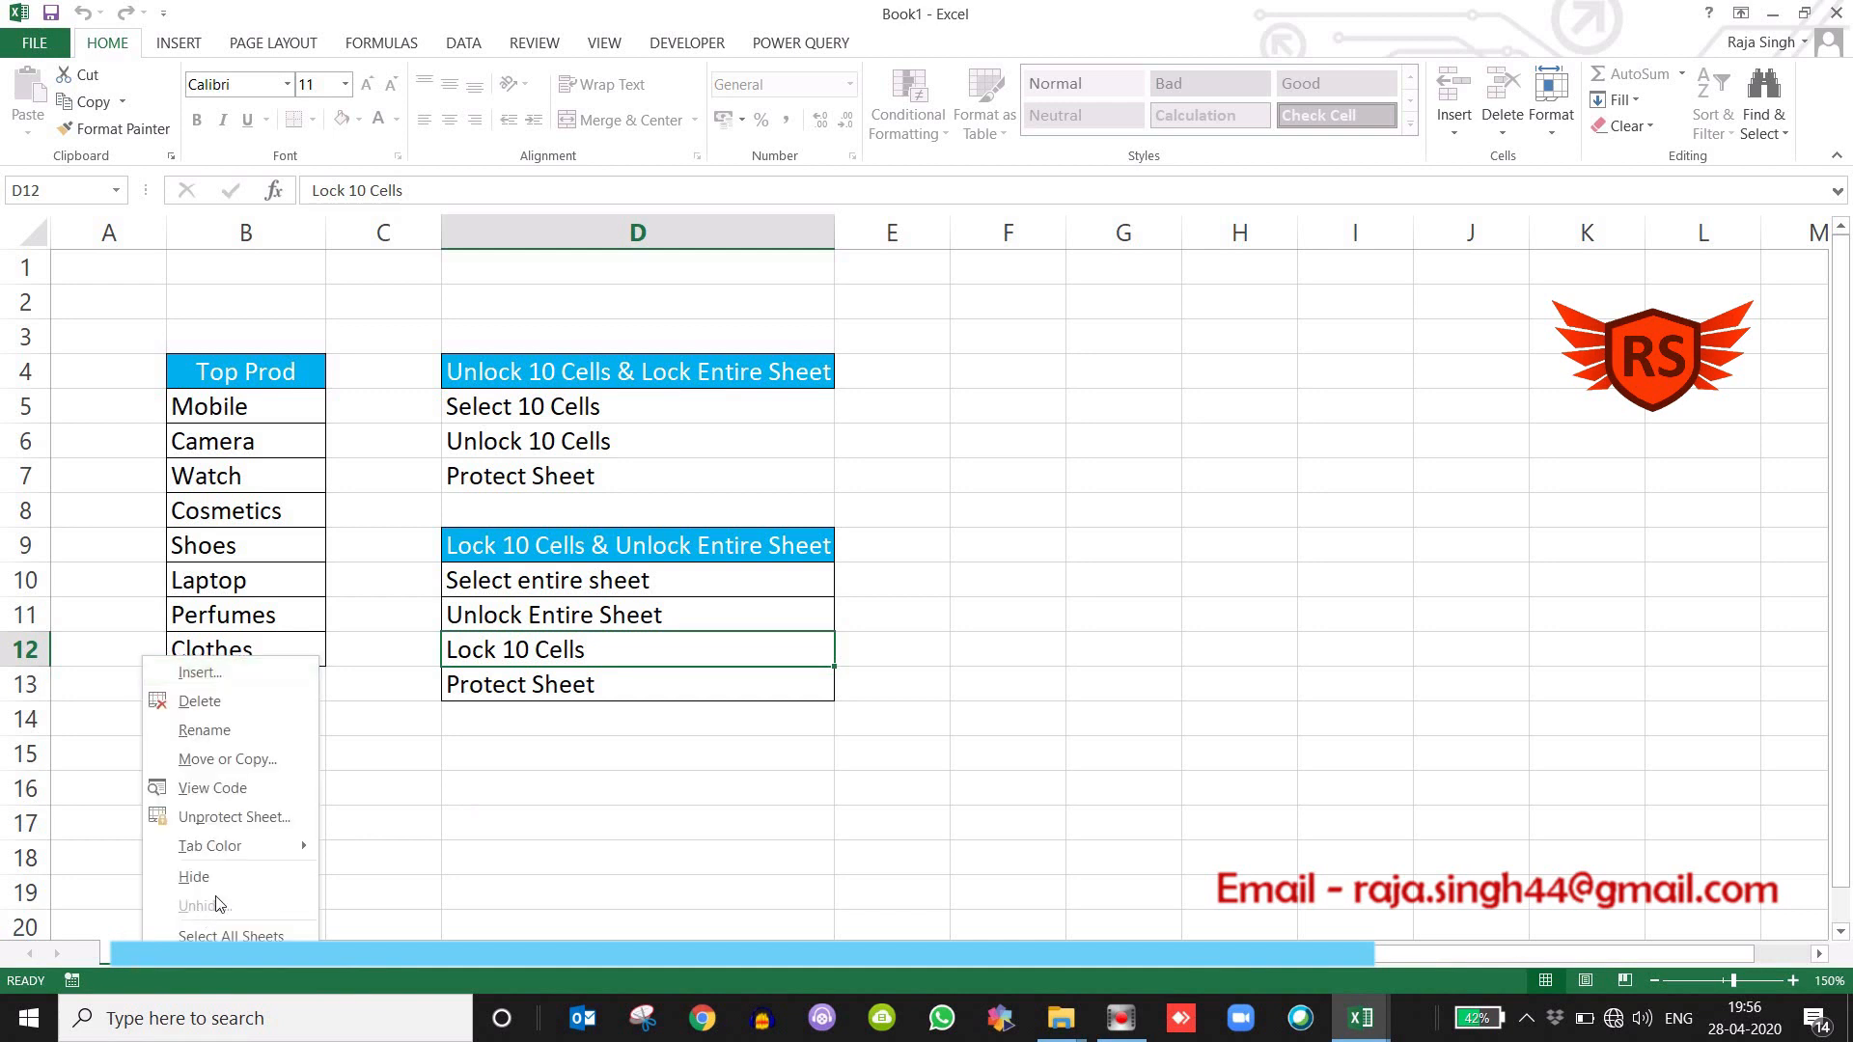
pyautogui.click(239, 816)
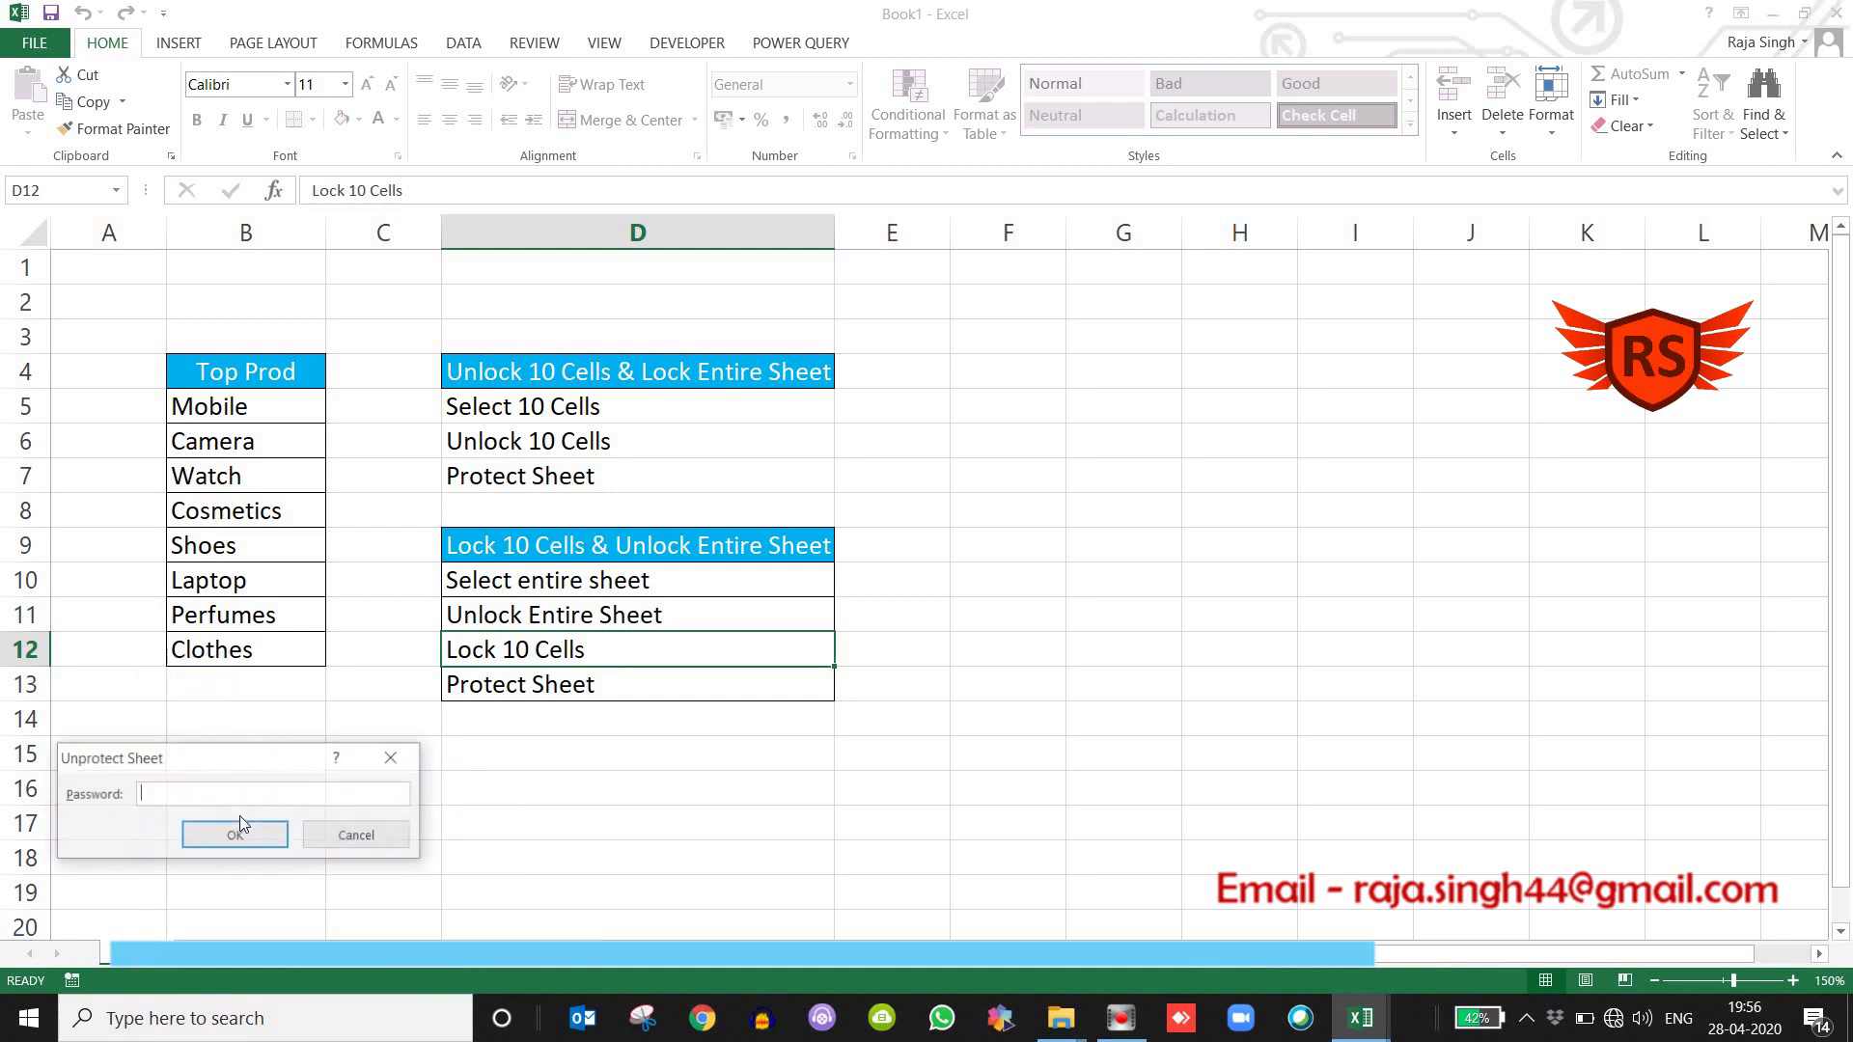
pyautogui.write('123')
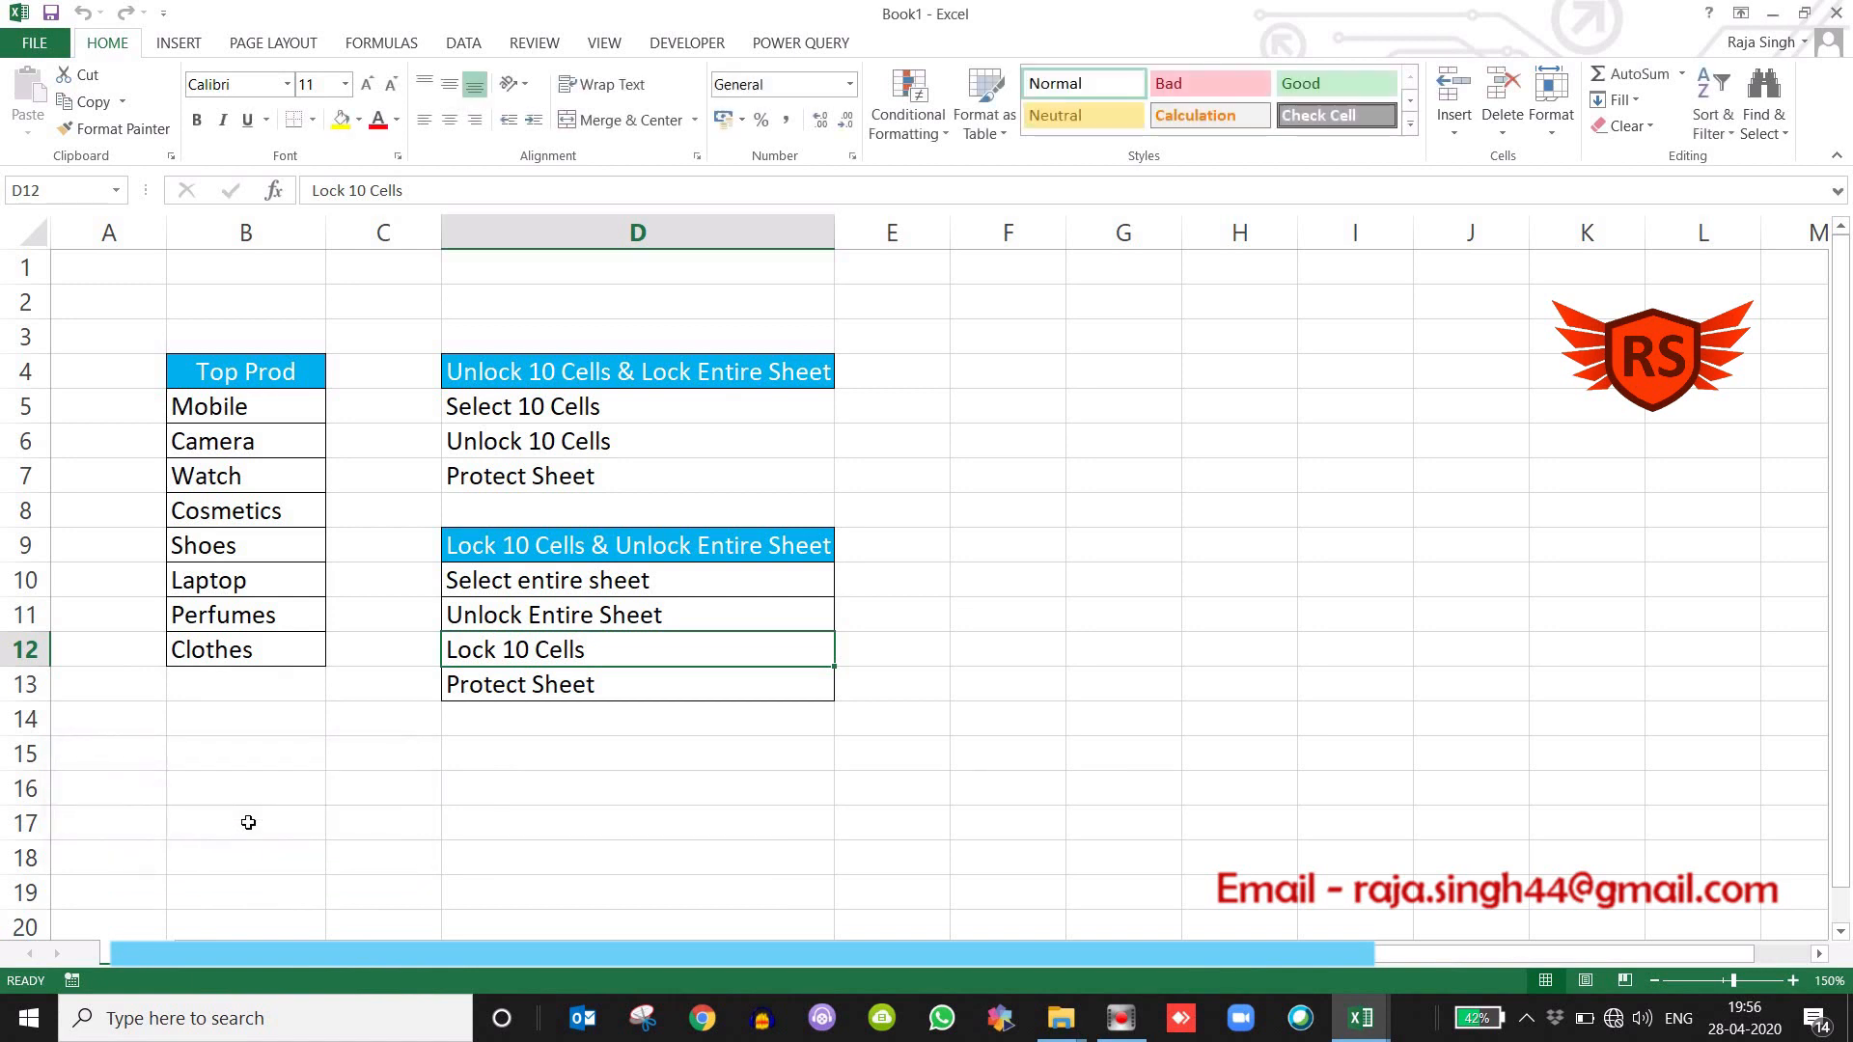
pyautogui.click(1154, 472)
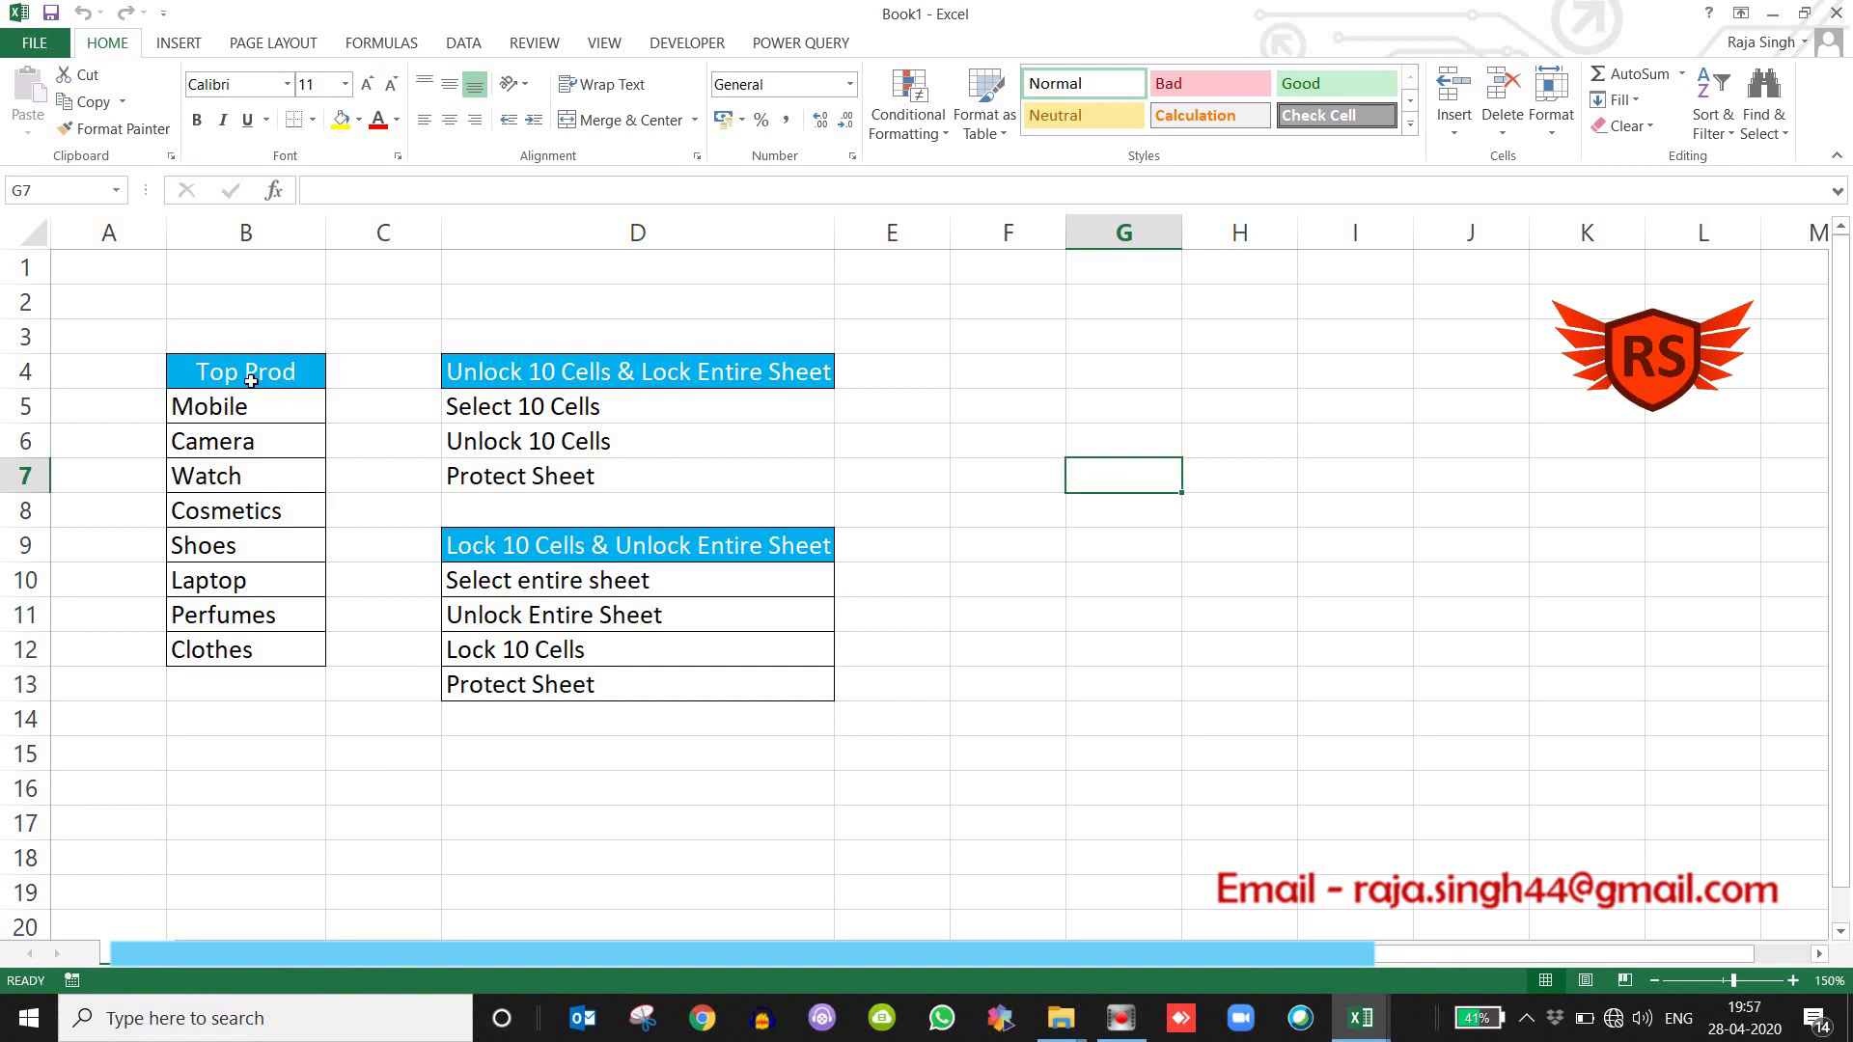
# Unlock the Top Prod range B4:B12 by turning off its Locked protection setting in Format Cells.
pyautogui.moveTo(251, 380); pyautogui.dragTo(232, 651)
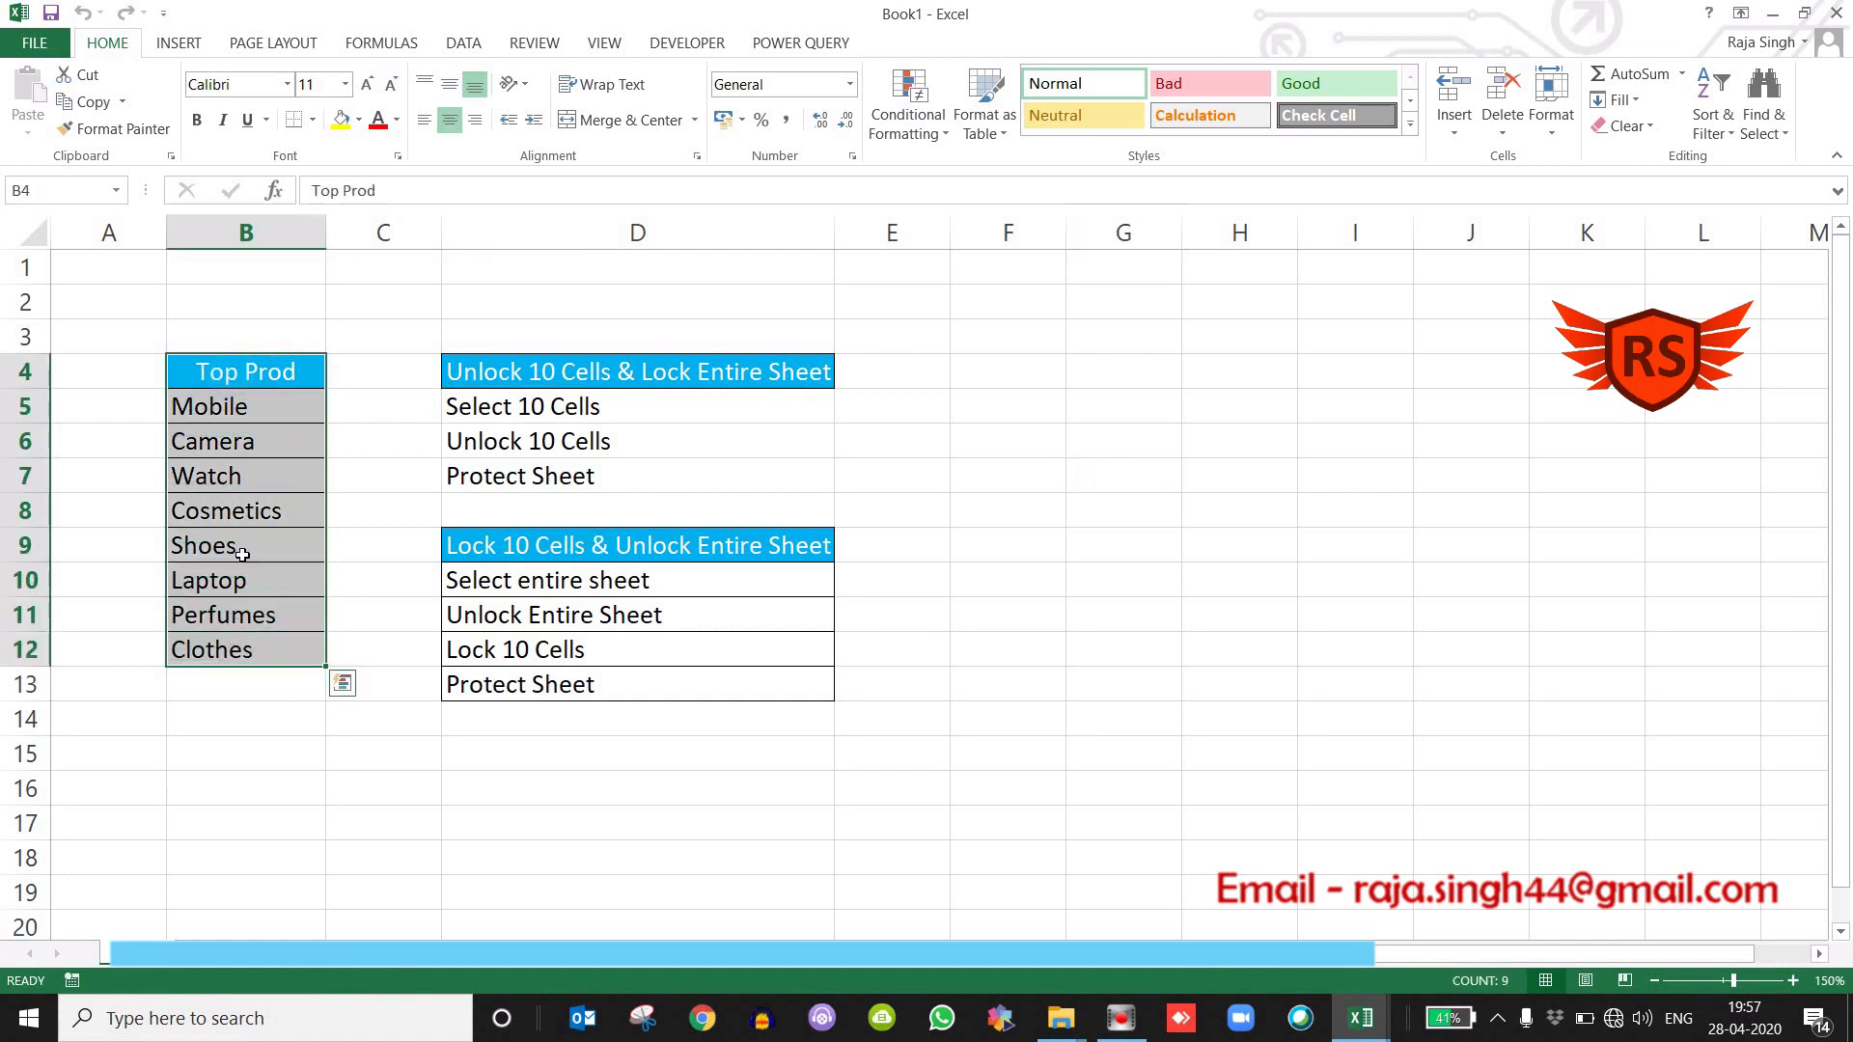
pyautogui.click(523, 314)
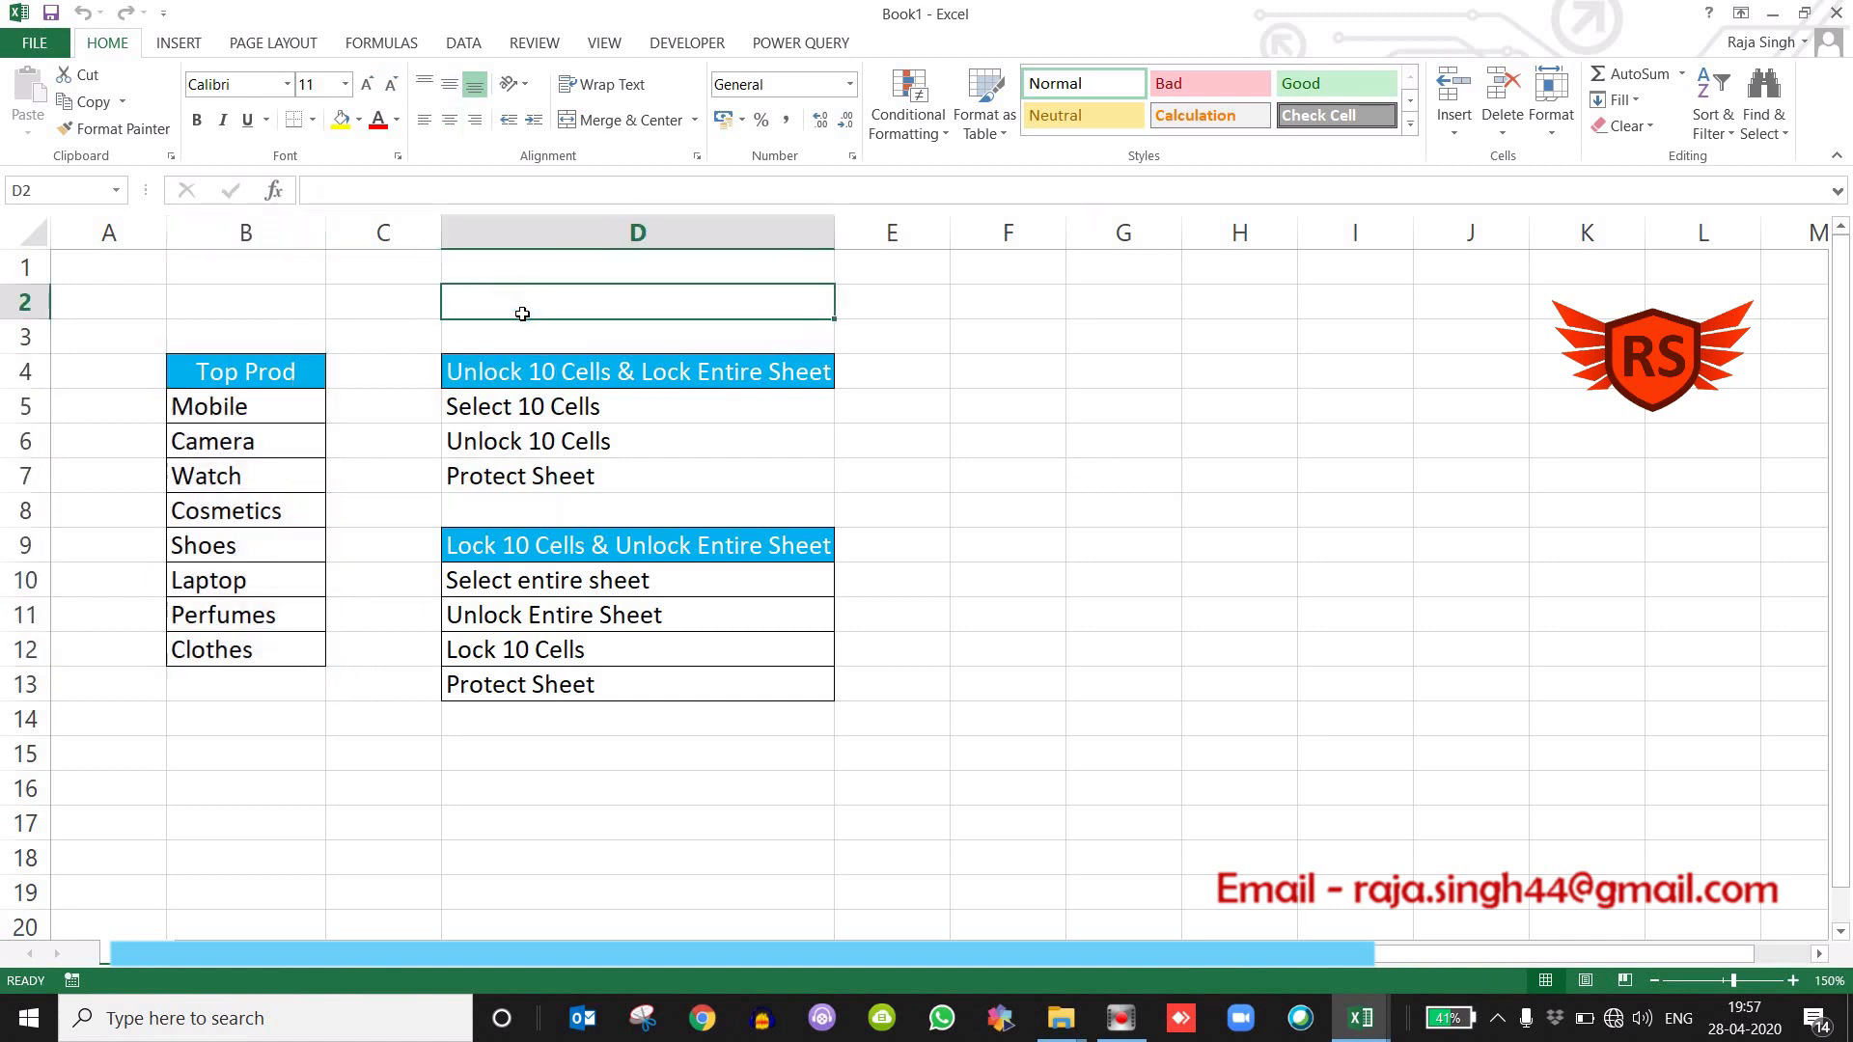
pyautogui.moveTo(231, 377); pyautogui.dragTo(244, 659)
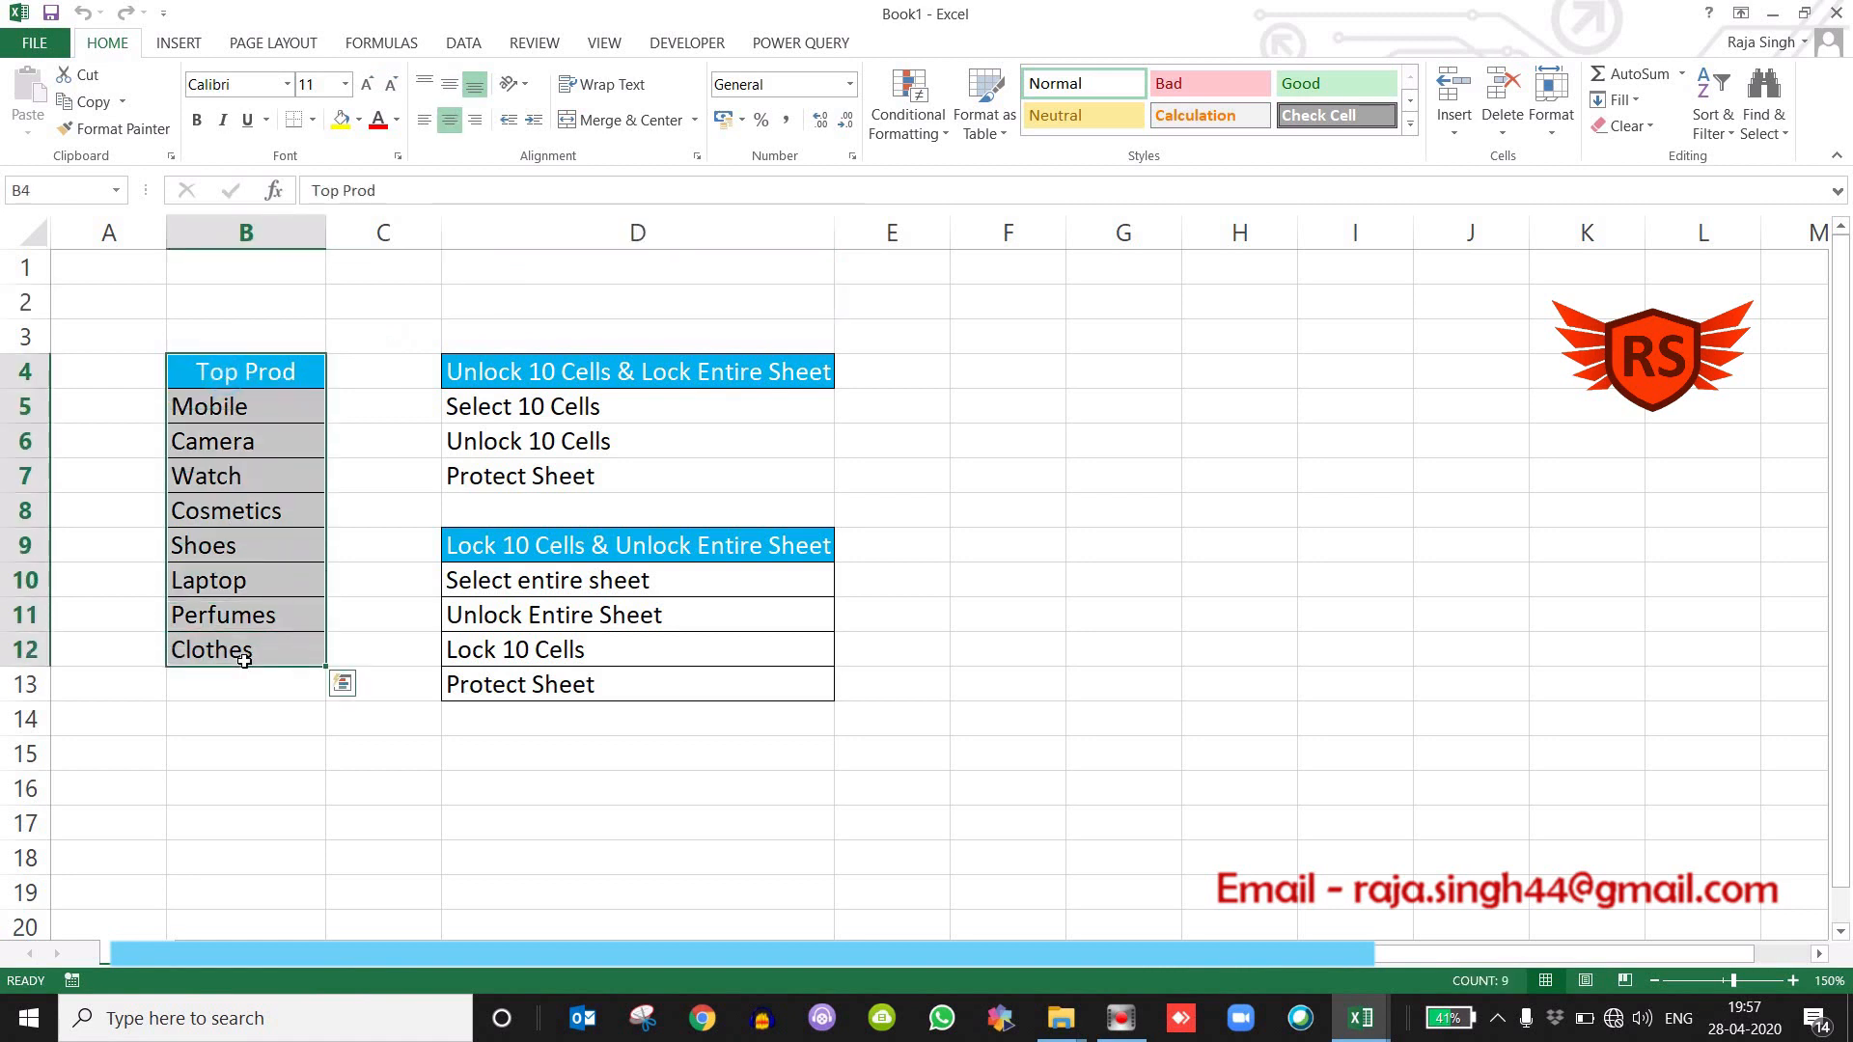
pyautogui.rightClick(250, 518)
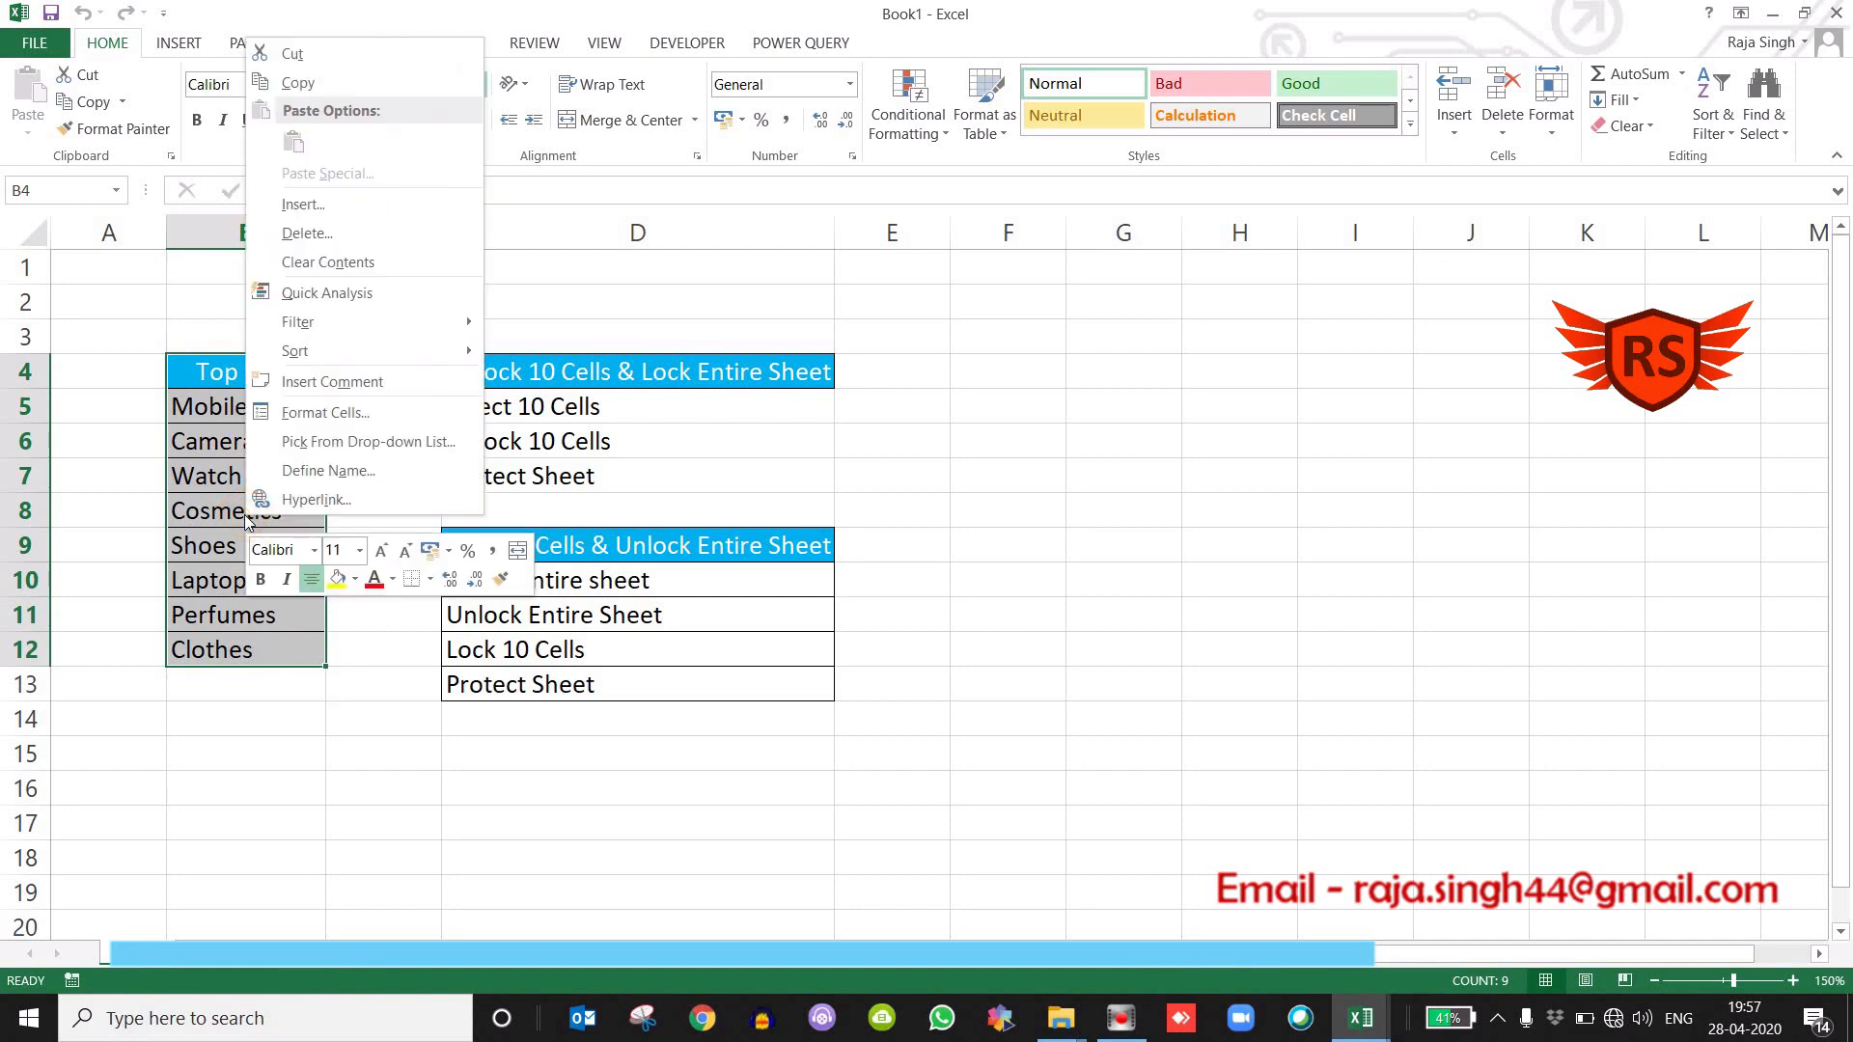
pyautogui.click(305, 415)
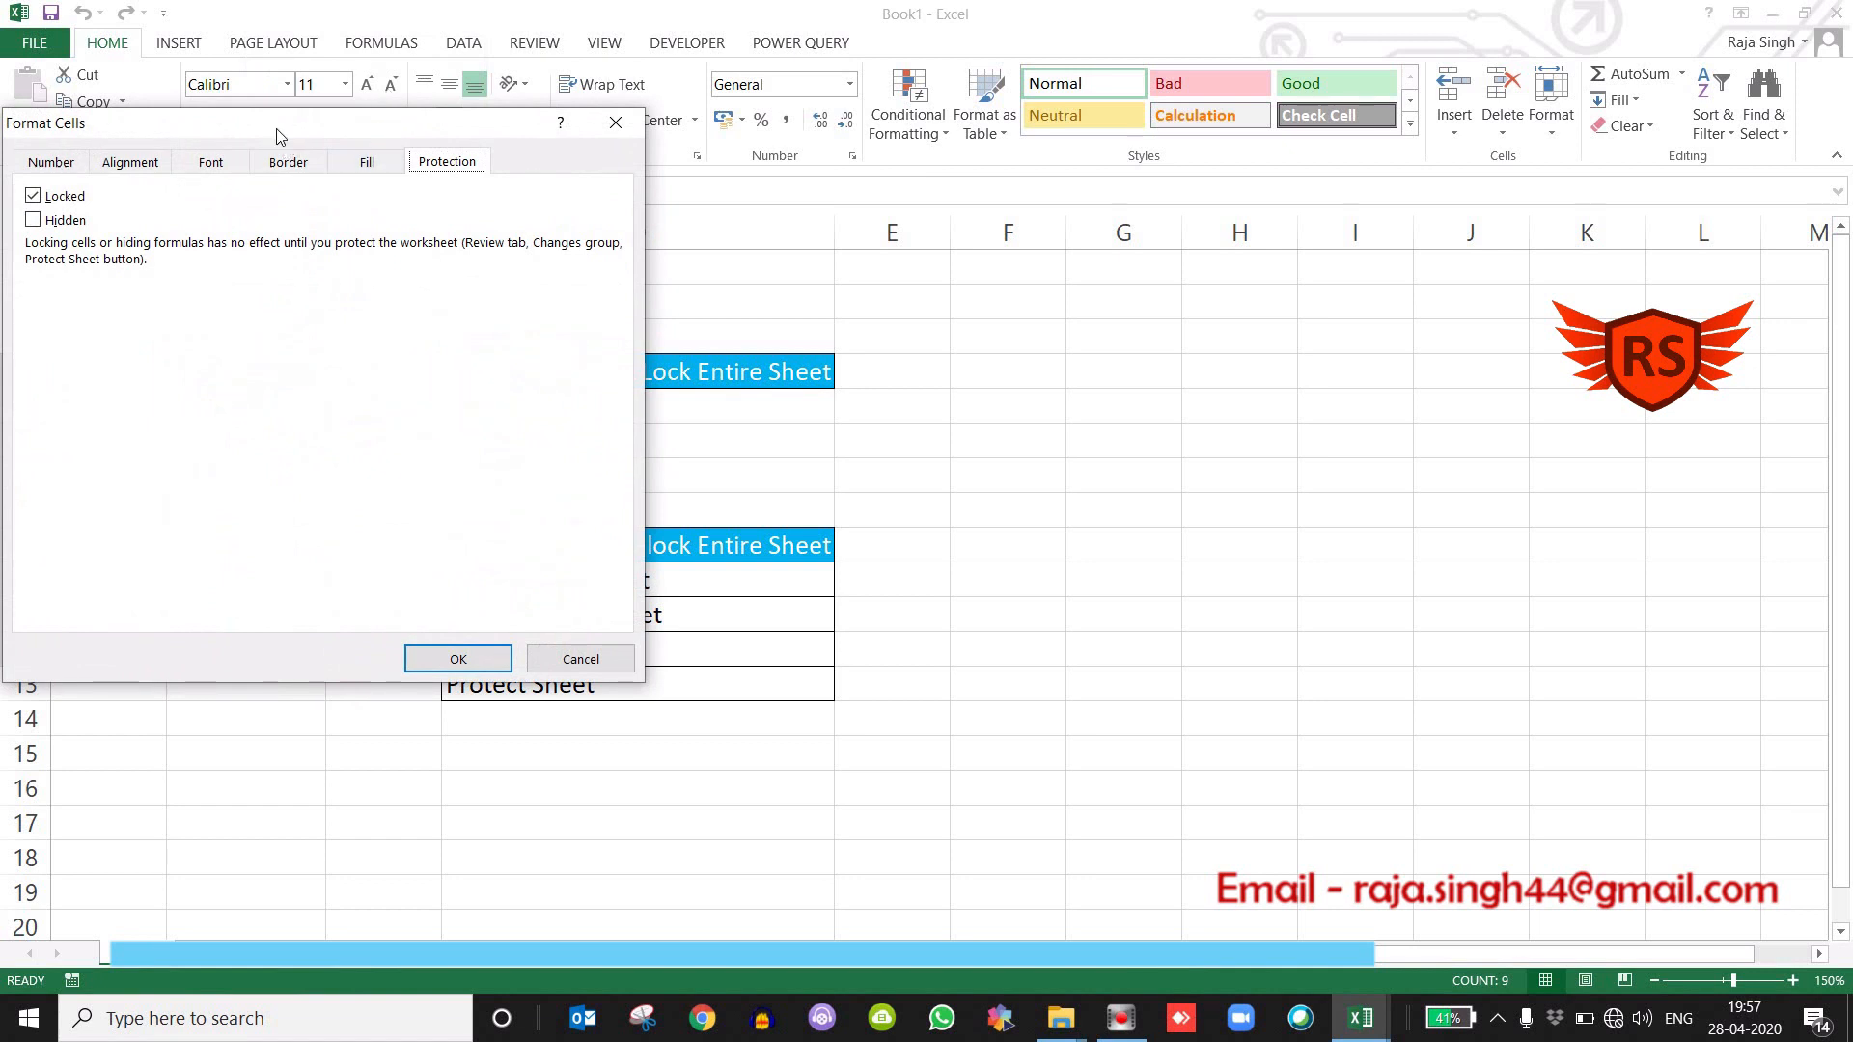
pyautogui.moveTo(278, 131); pyautogui.dragTo(876, 177)
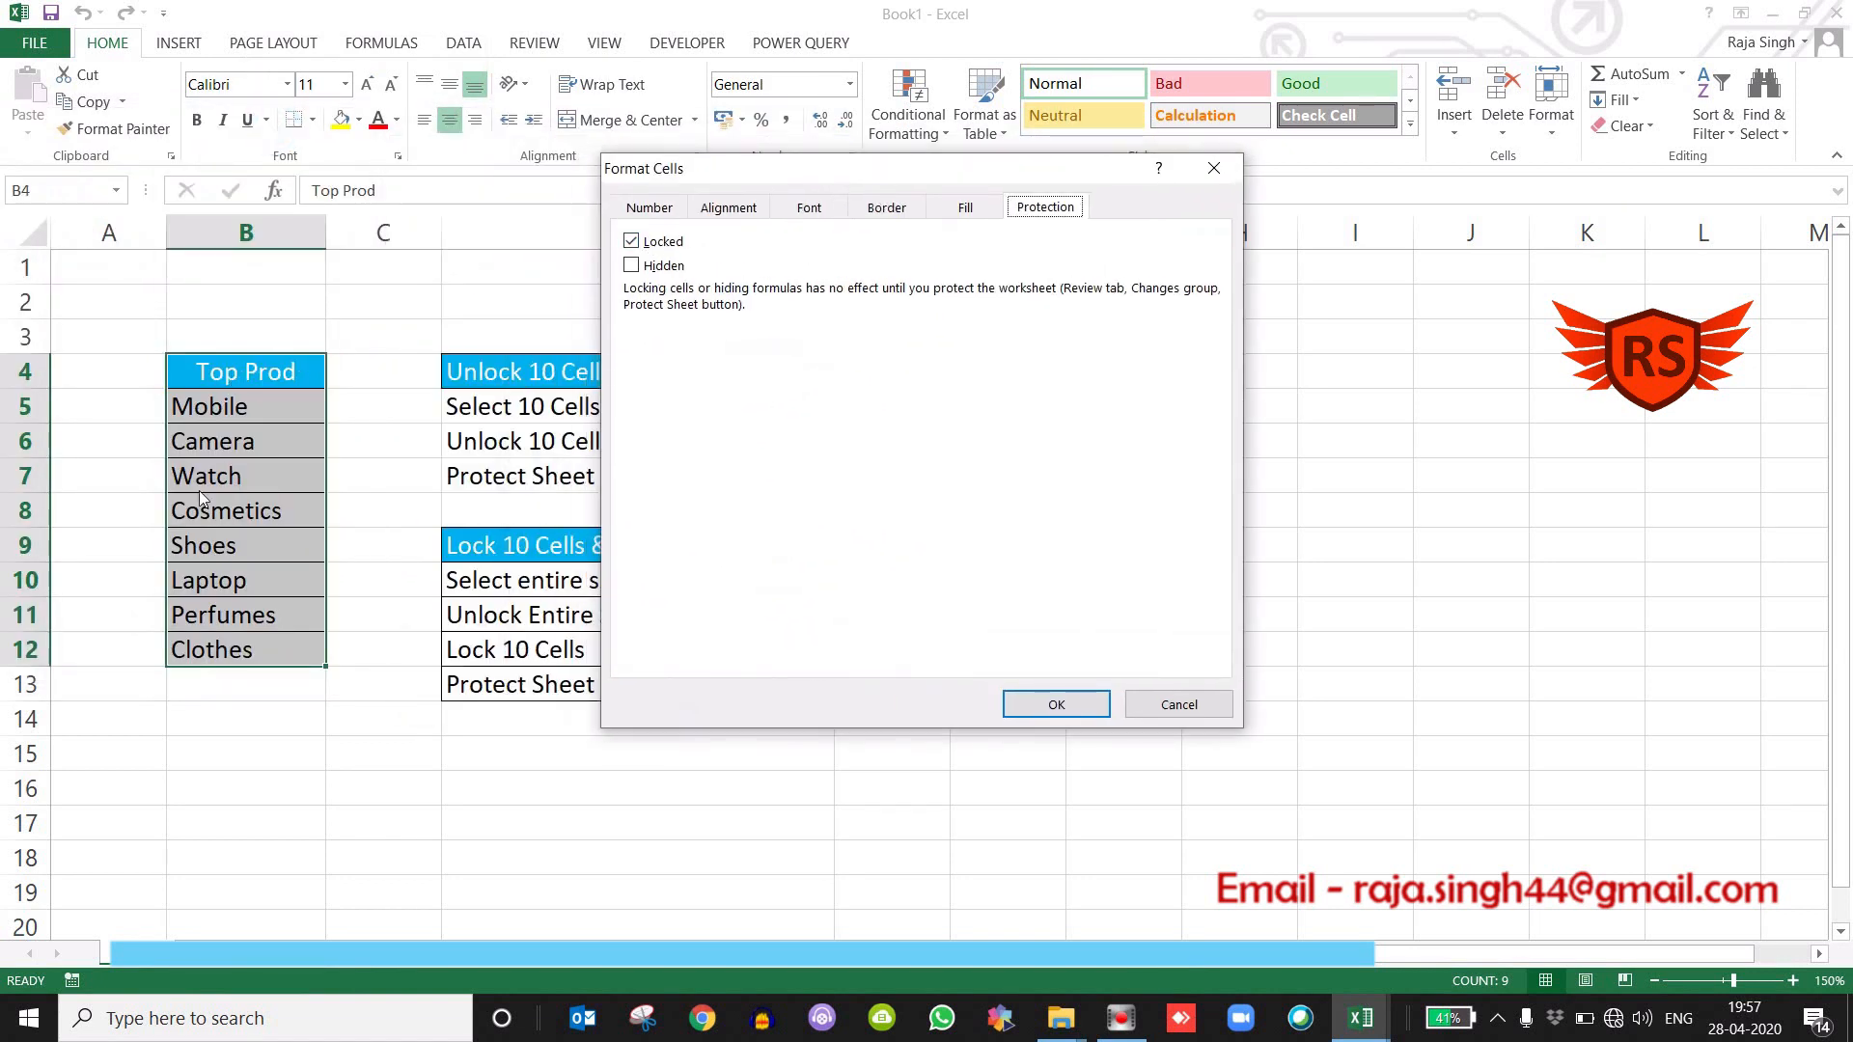
pyautogui.click(631, 242)
pyautogui.click(633, 243)
pyautogui.click(632, 242)
pyautogui.click(1040, 705)
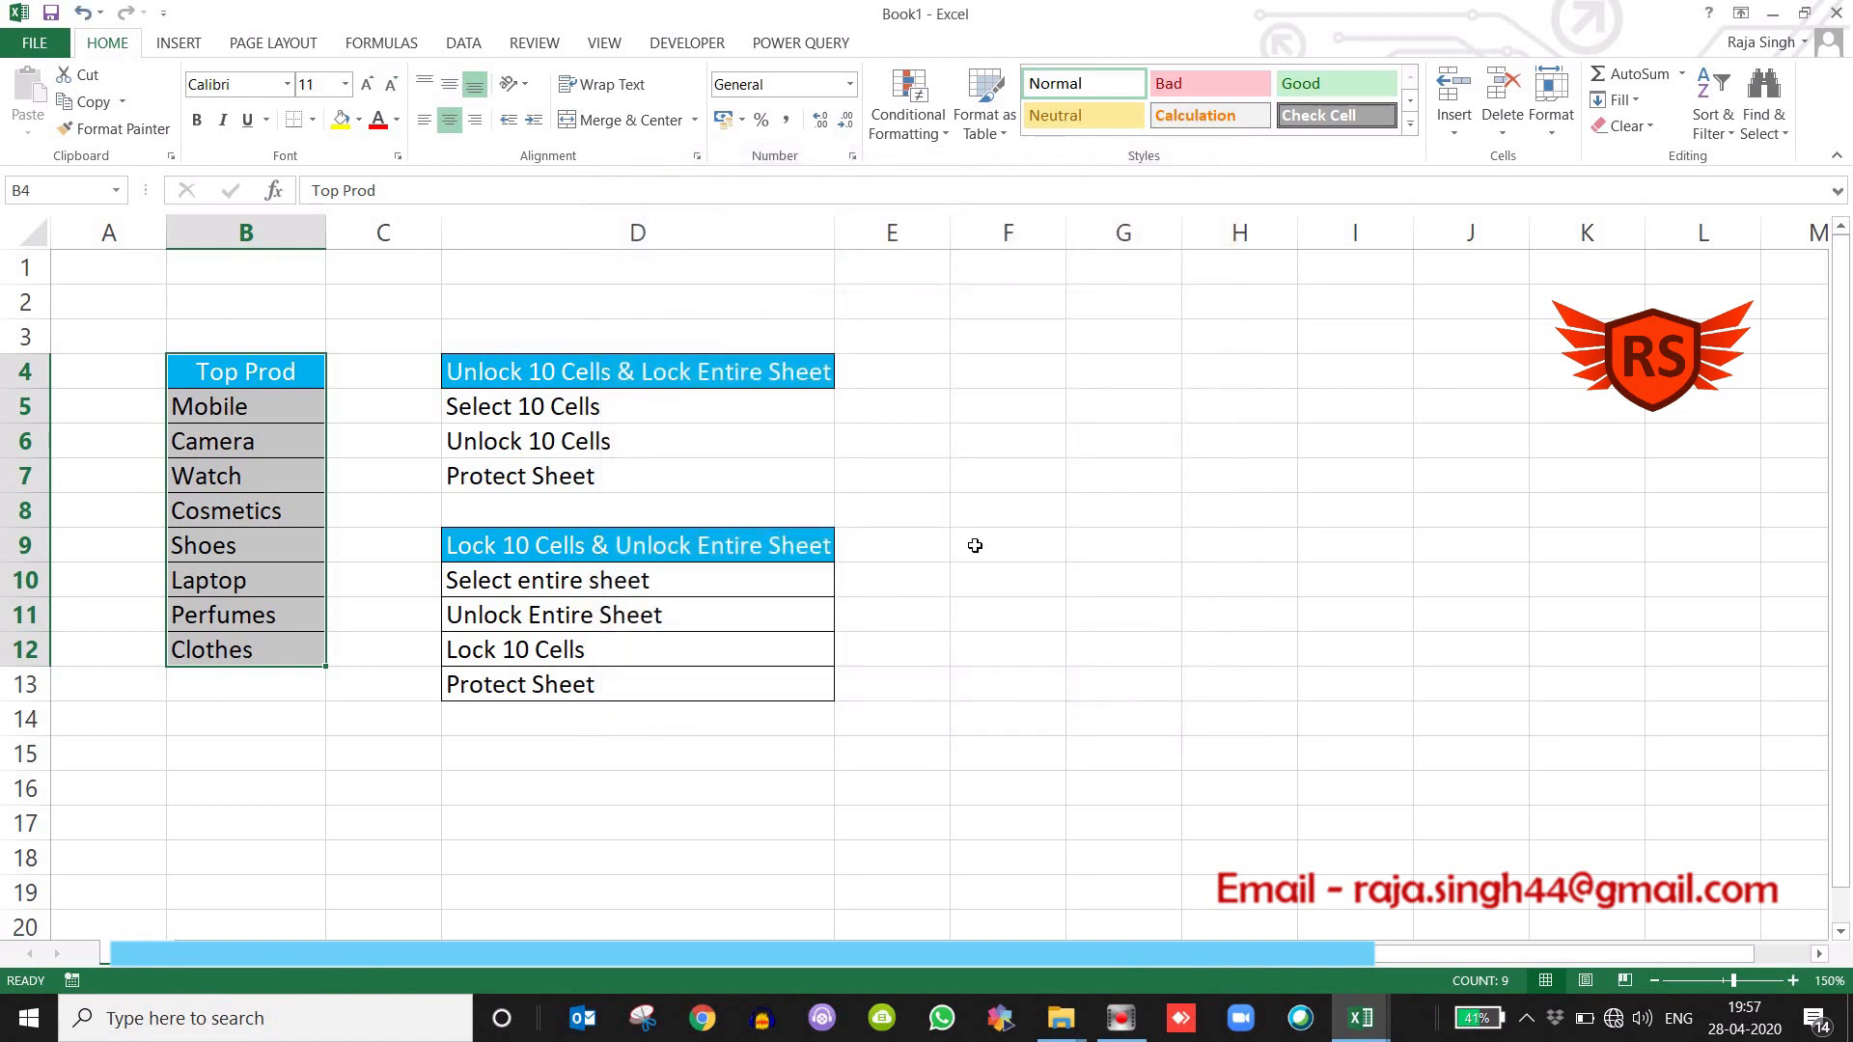
pyautogui.click(897, 520)
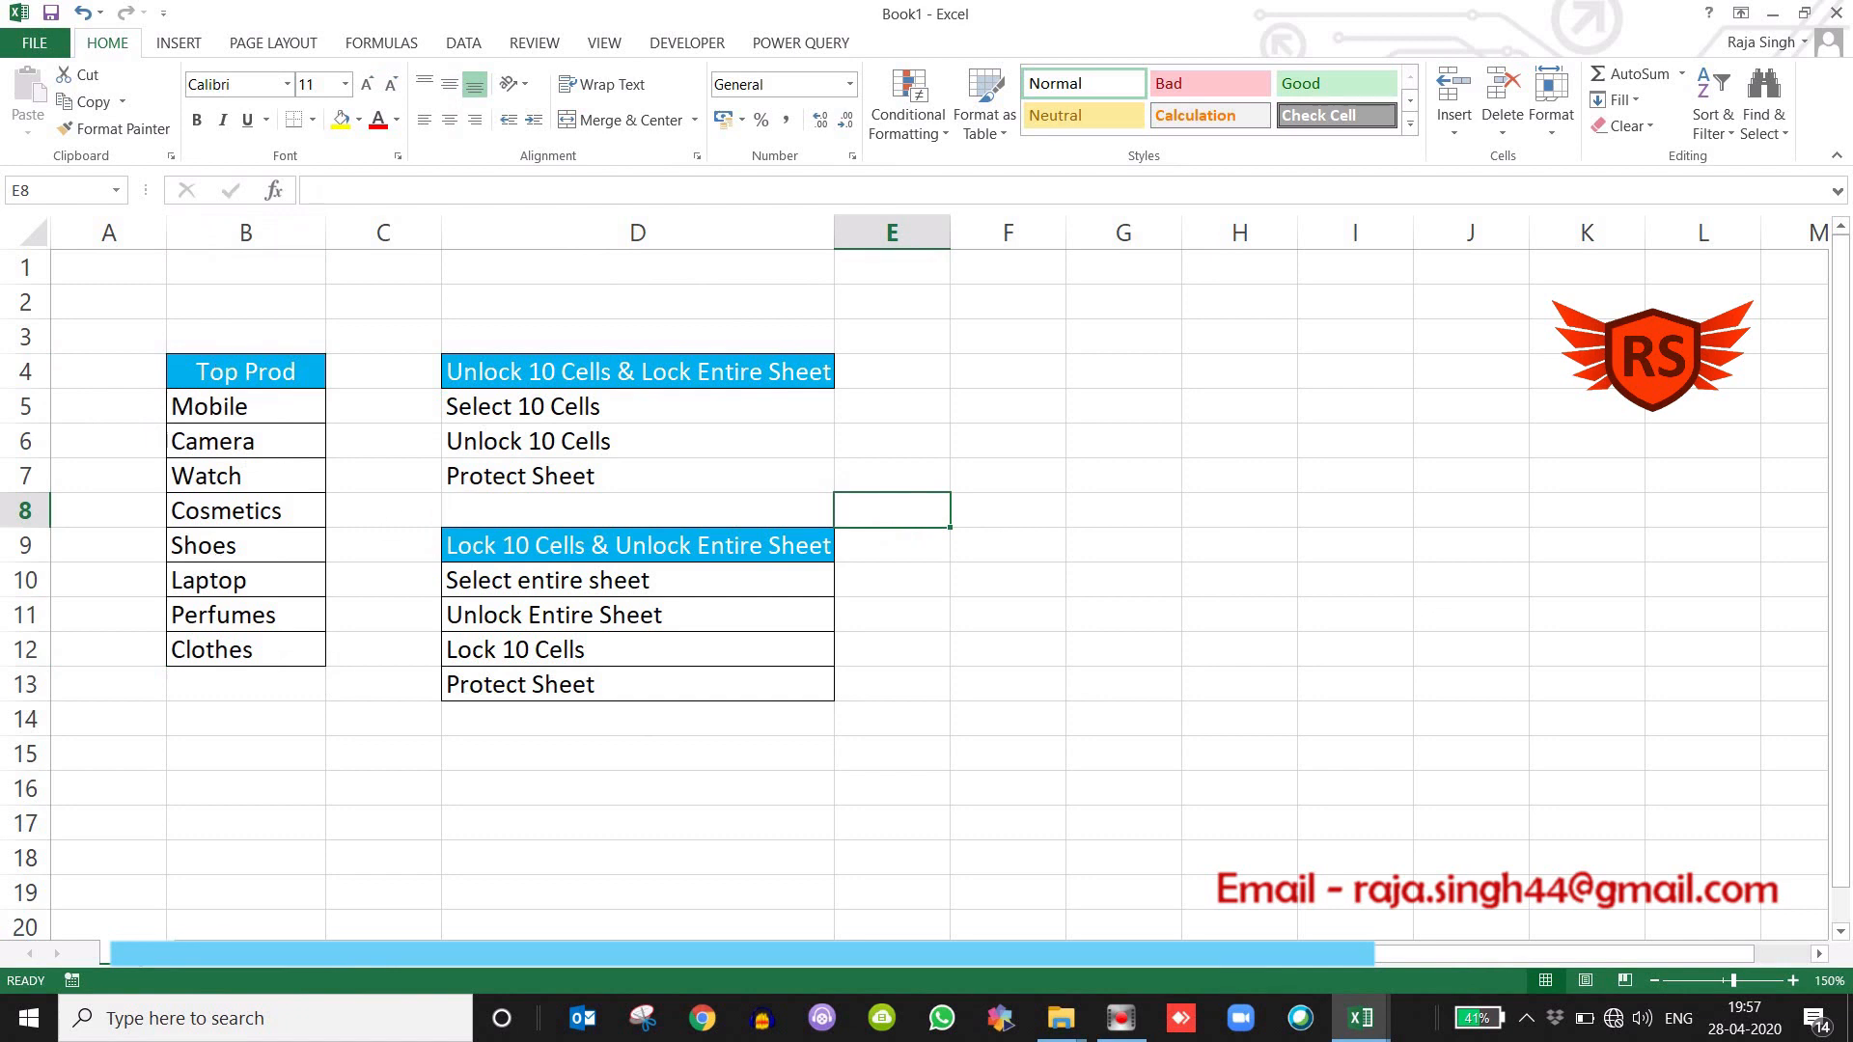
# Protect the worksheet with a password, keeping the default user permissions, and re-enter the password to confirm.
pyautogui.rightClick(133, 951)
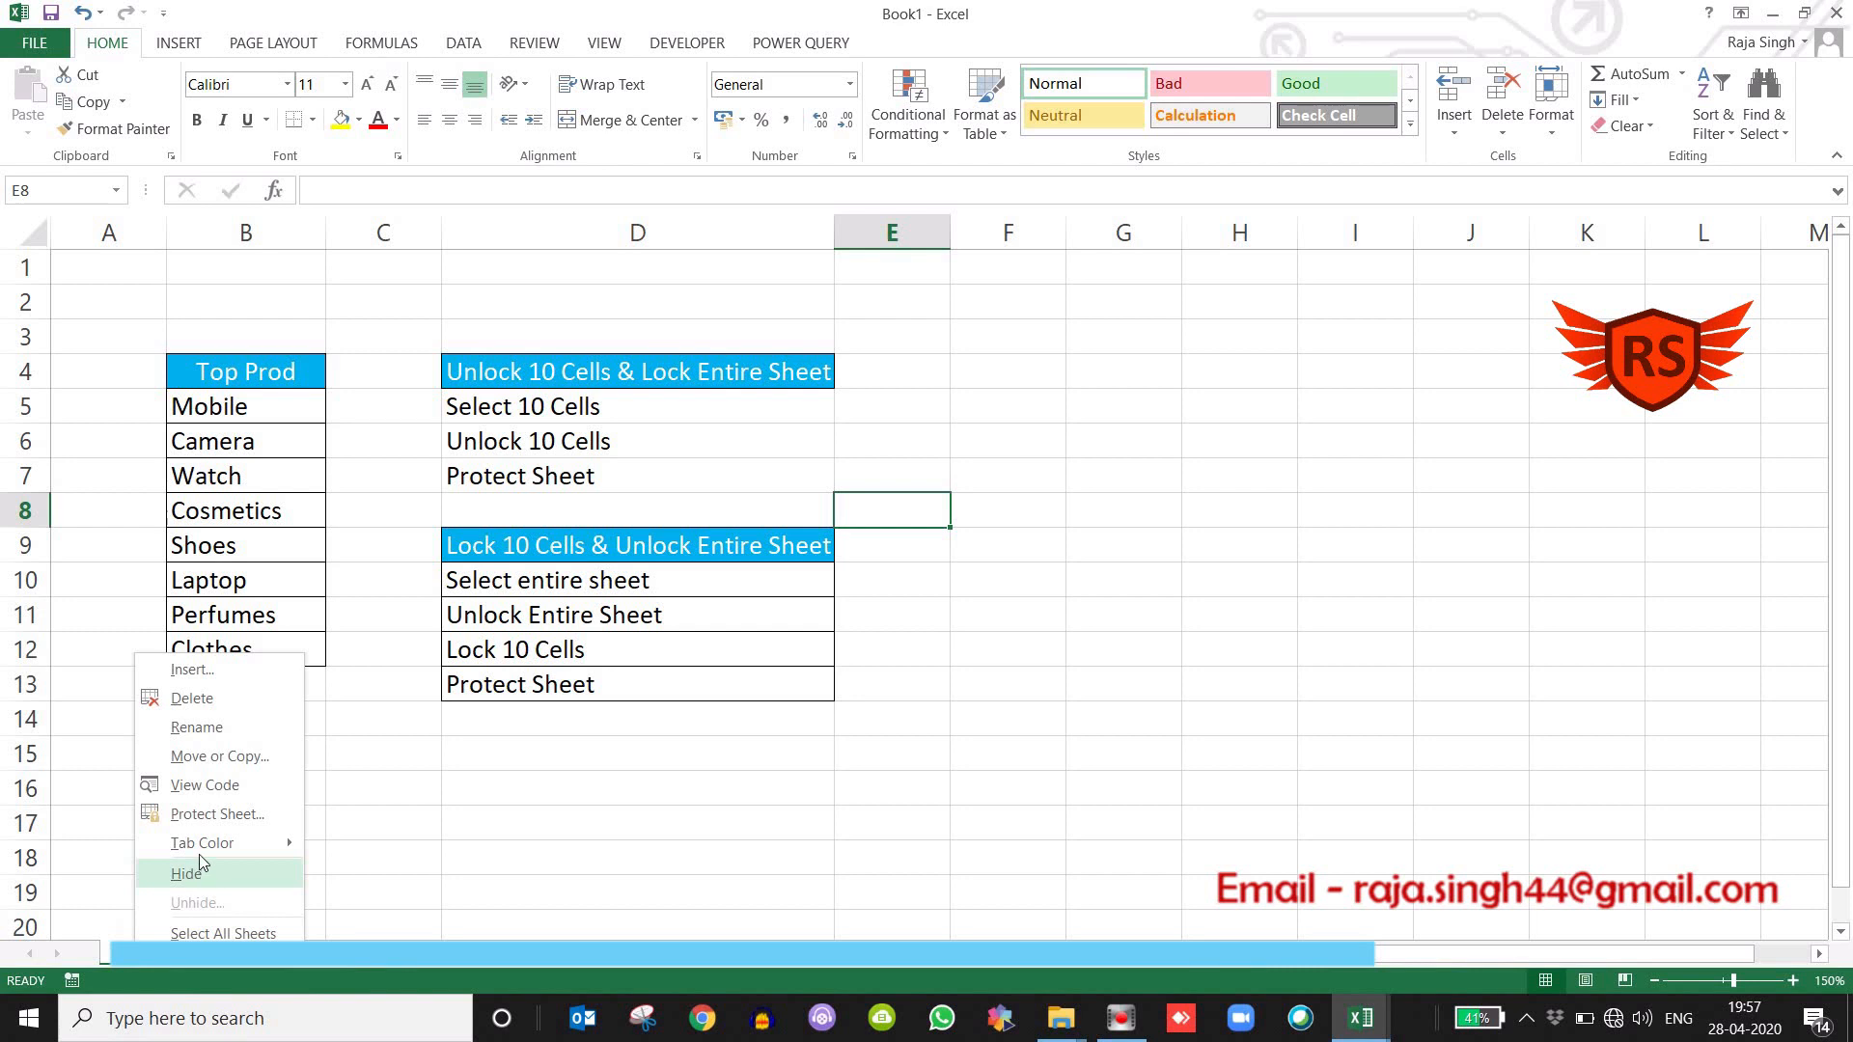
pyautogui.click(209, 816)
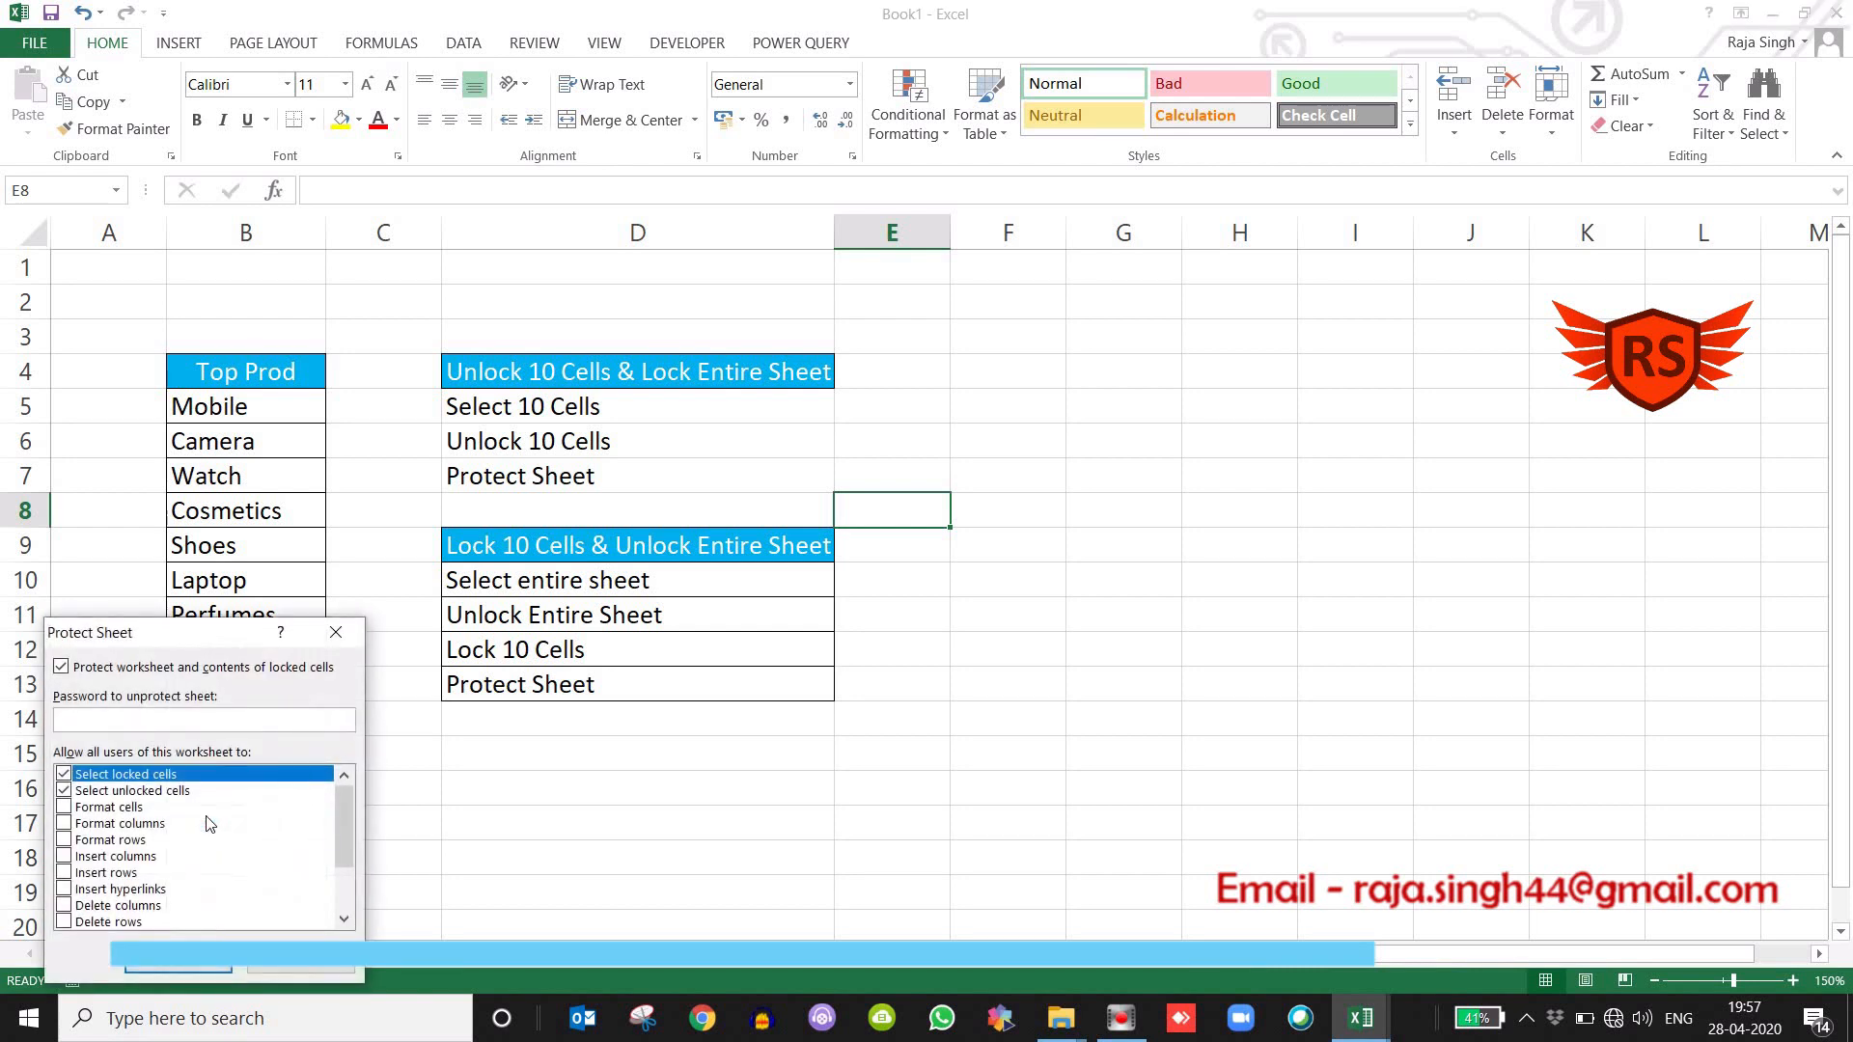
pyautogui.press('Return')
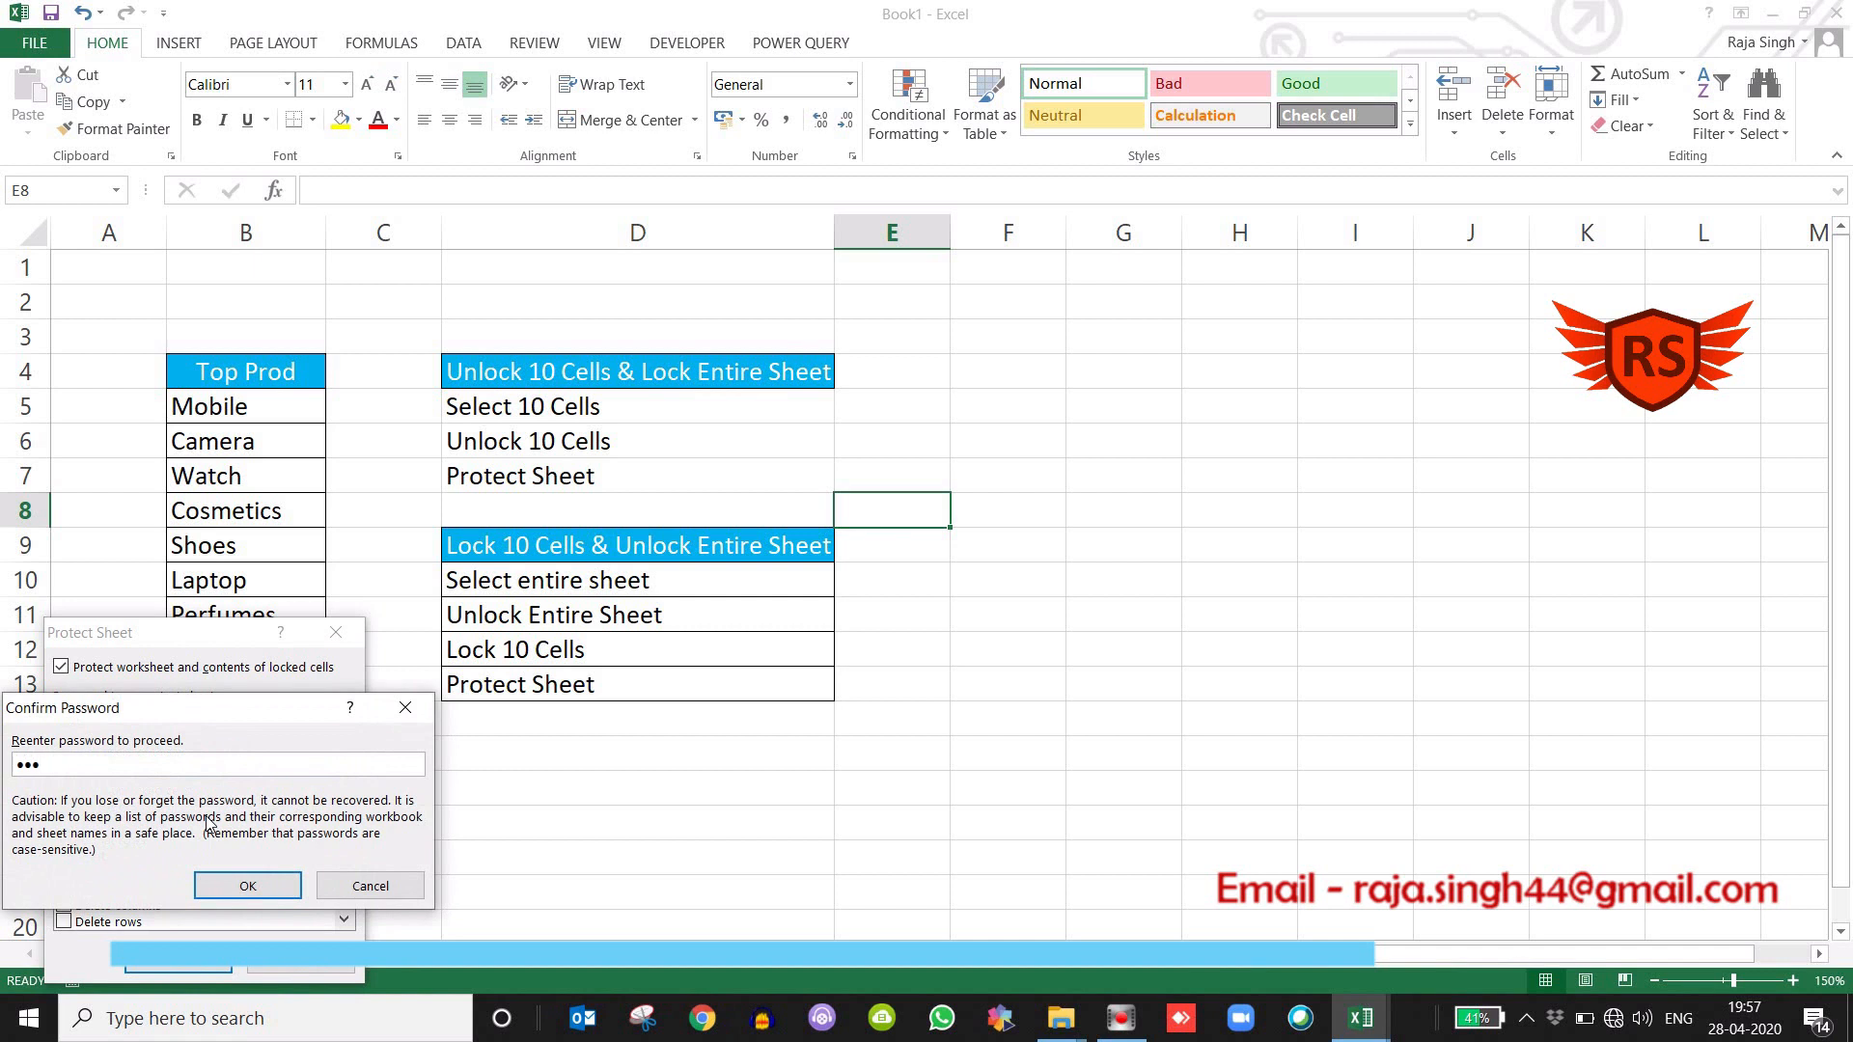
pyautogui.press('Return')
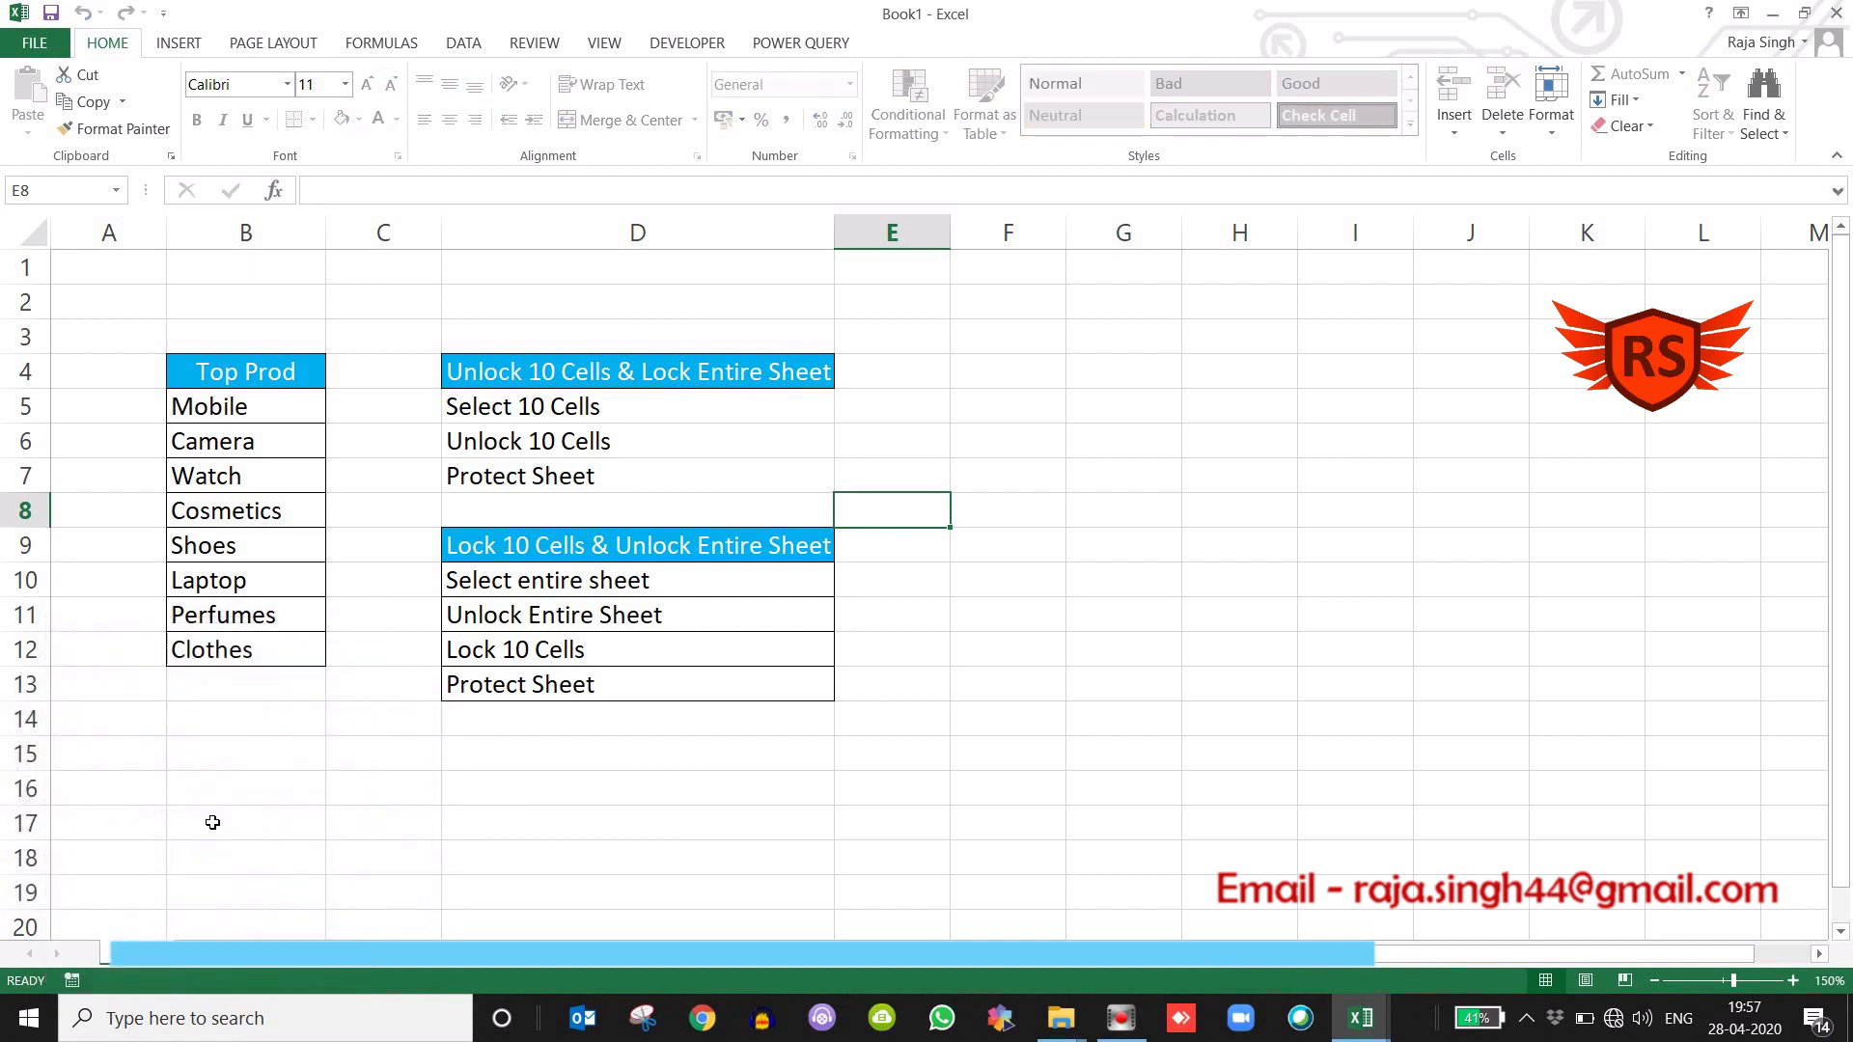
# Test the sheet protection by trying to edit cells E6 and D8 outside the Top Prod list.
pyautogui.click(1058, 444)
pyautogui.doubleClick(924, 446)
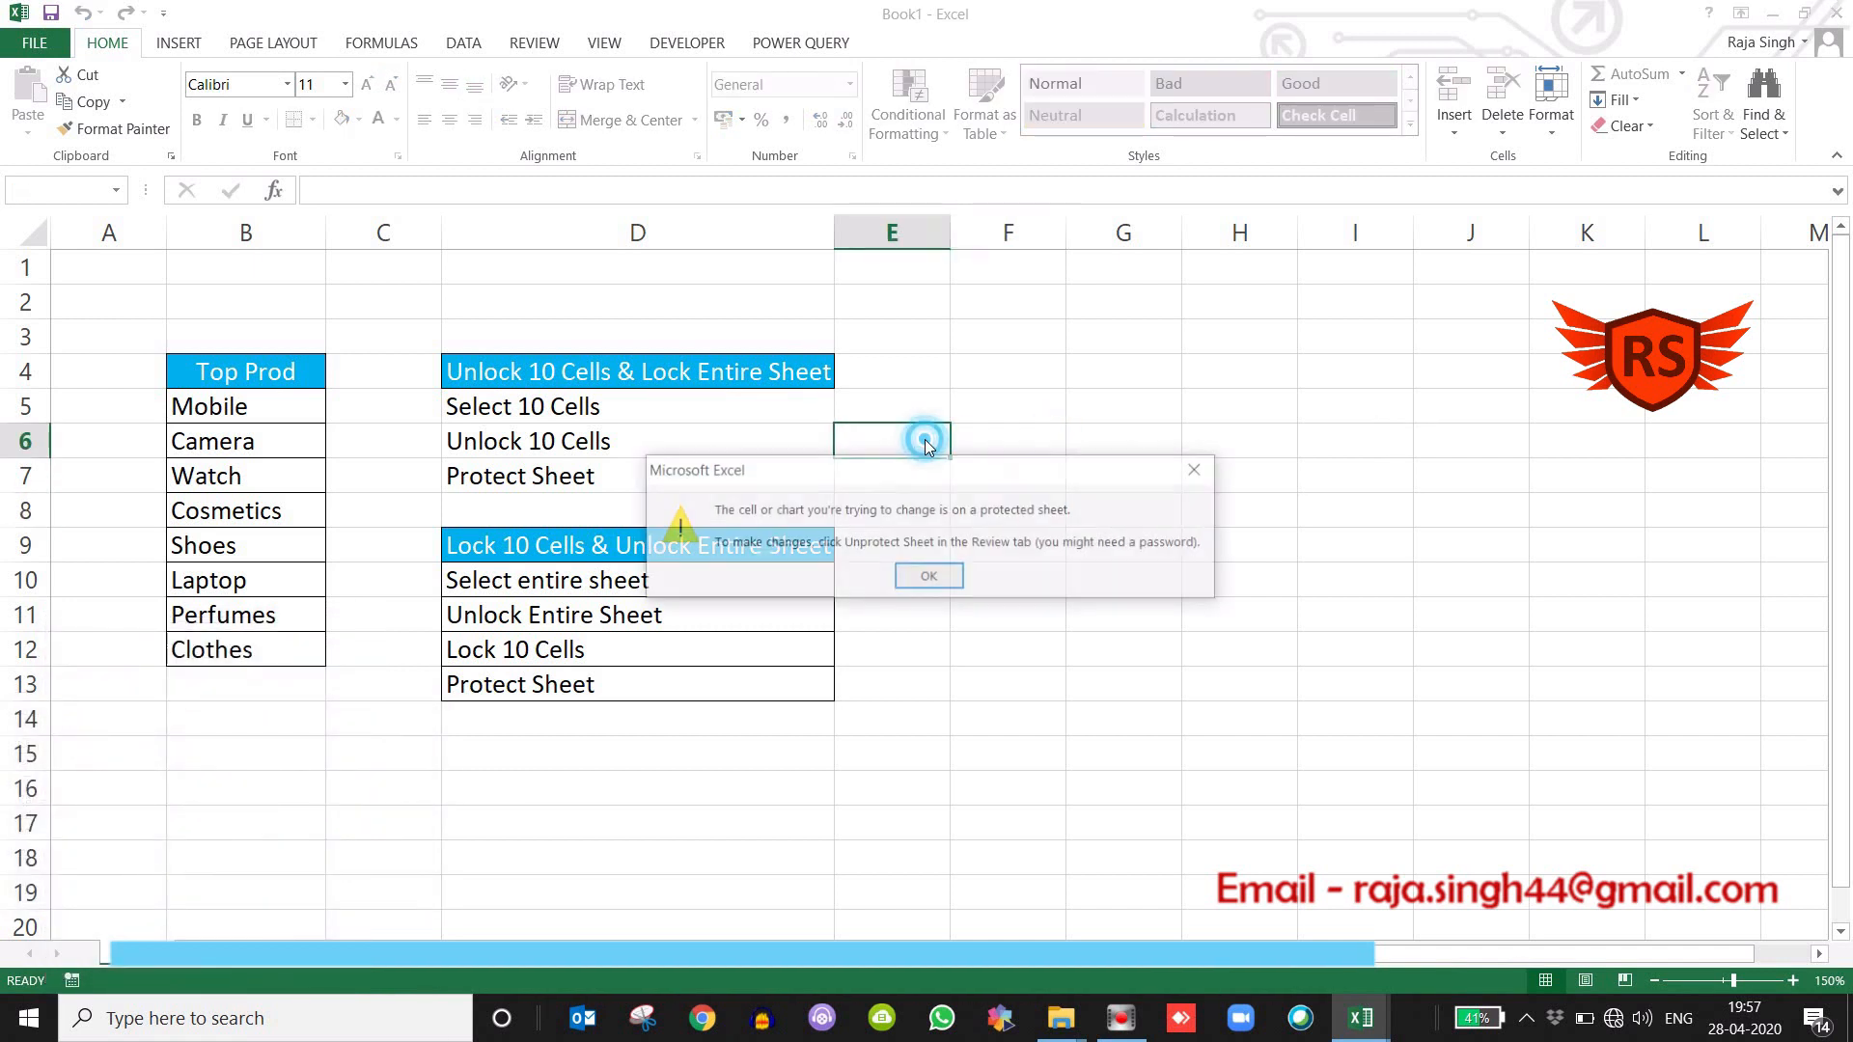
pyautogui.click(929, 578)
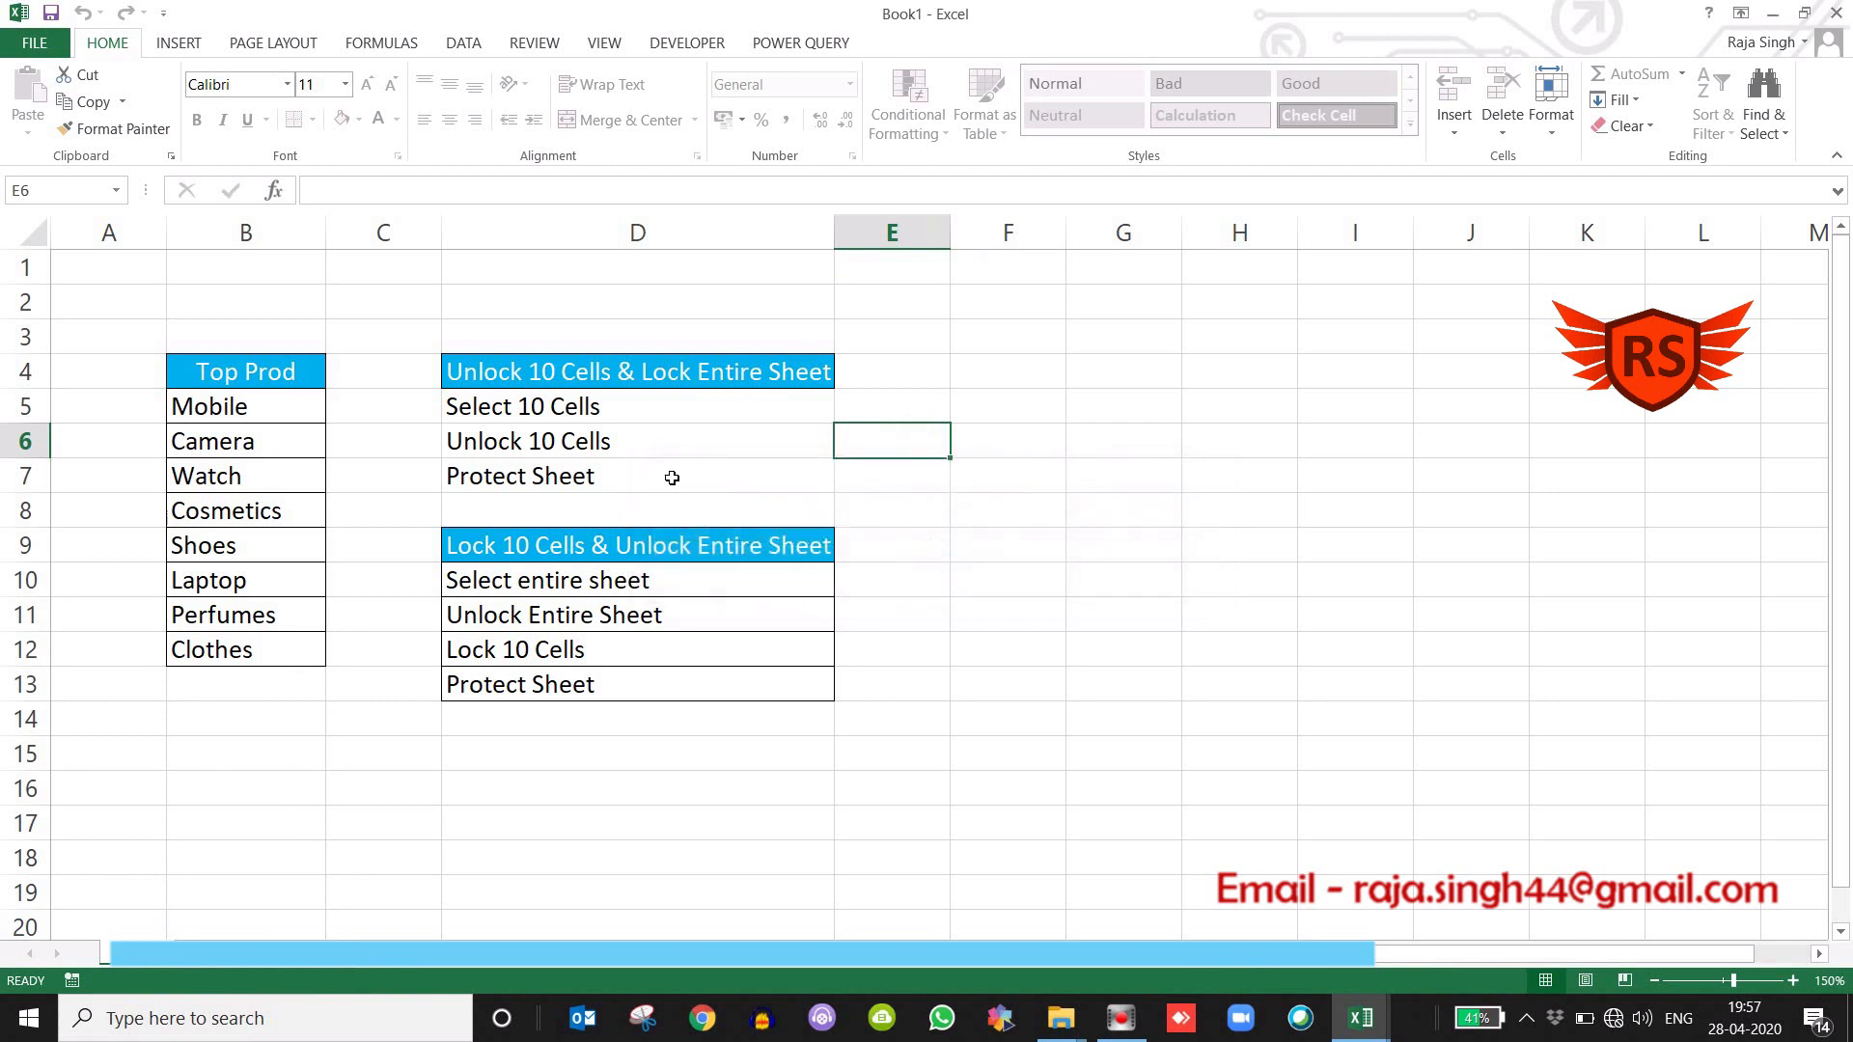
pyautogui.click(658, 464)
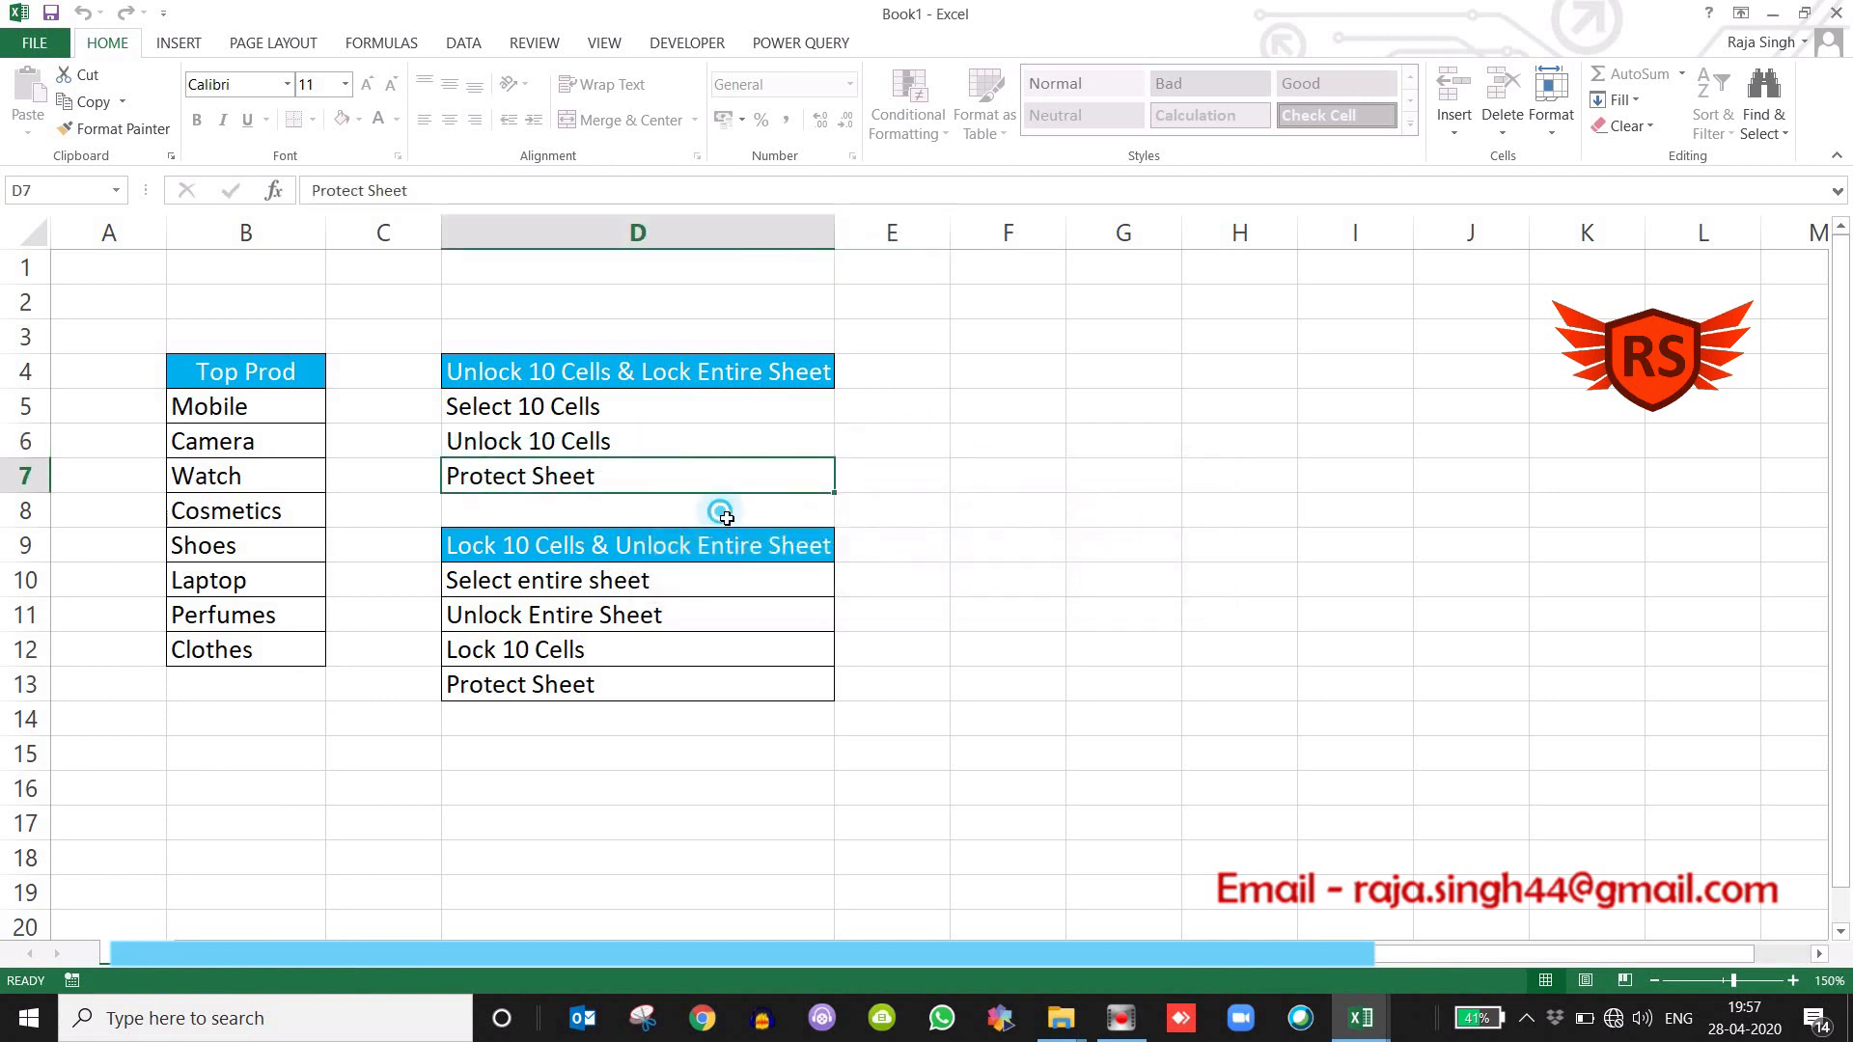
pyautogui.doubleClick(720, 511)
pyautogui.click(930, 577)
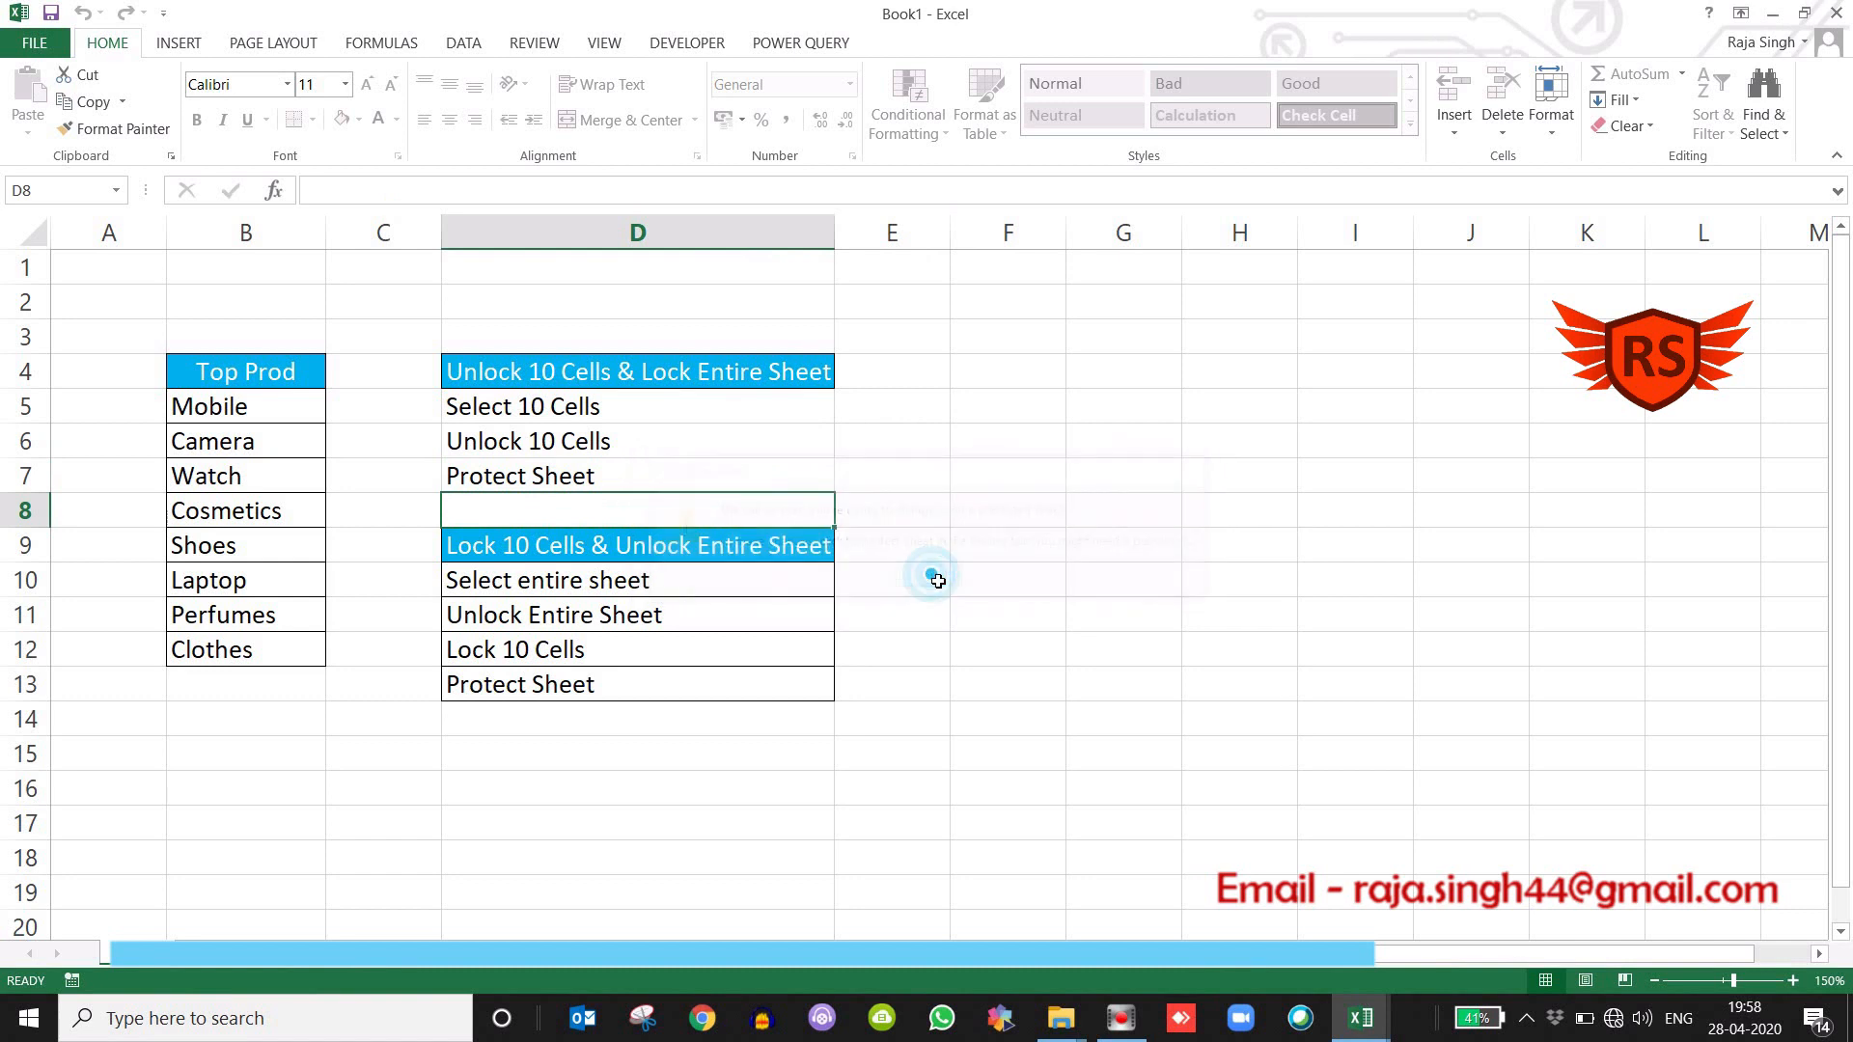
# Test the unlocked Top Prod cells by replacing Laptop in B10 with a person's full name and Perfumes in B11 with ABC.
pyautogui.moveTo(259, 373); pyautogui.dragTo(250, 659)
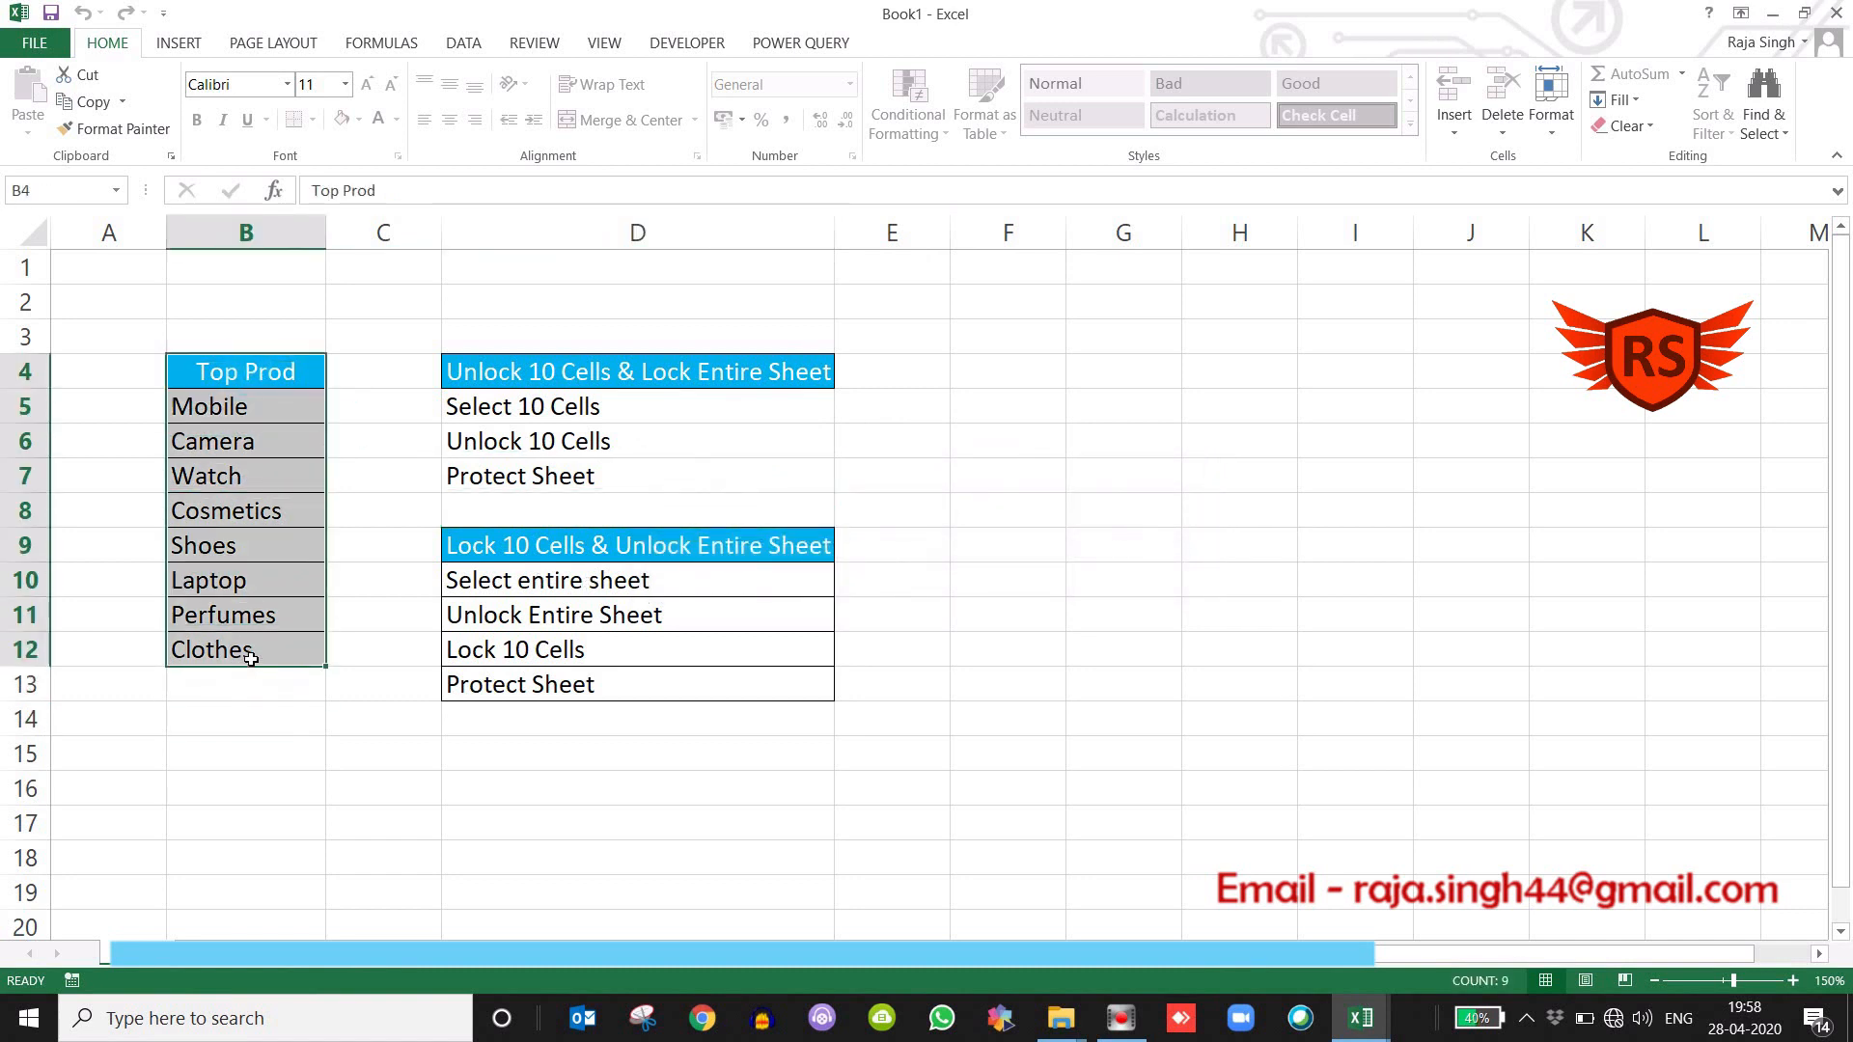
pyautogui.click(252, 591)
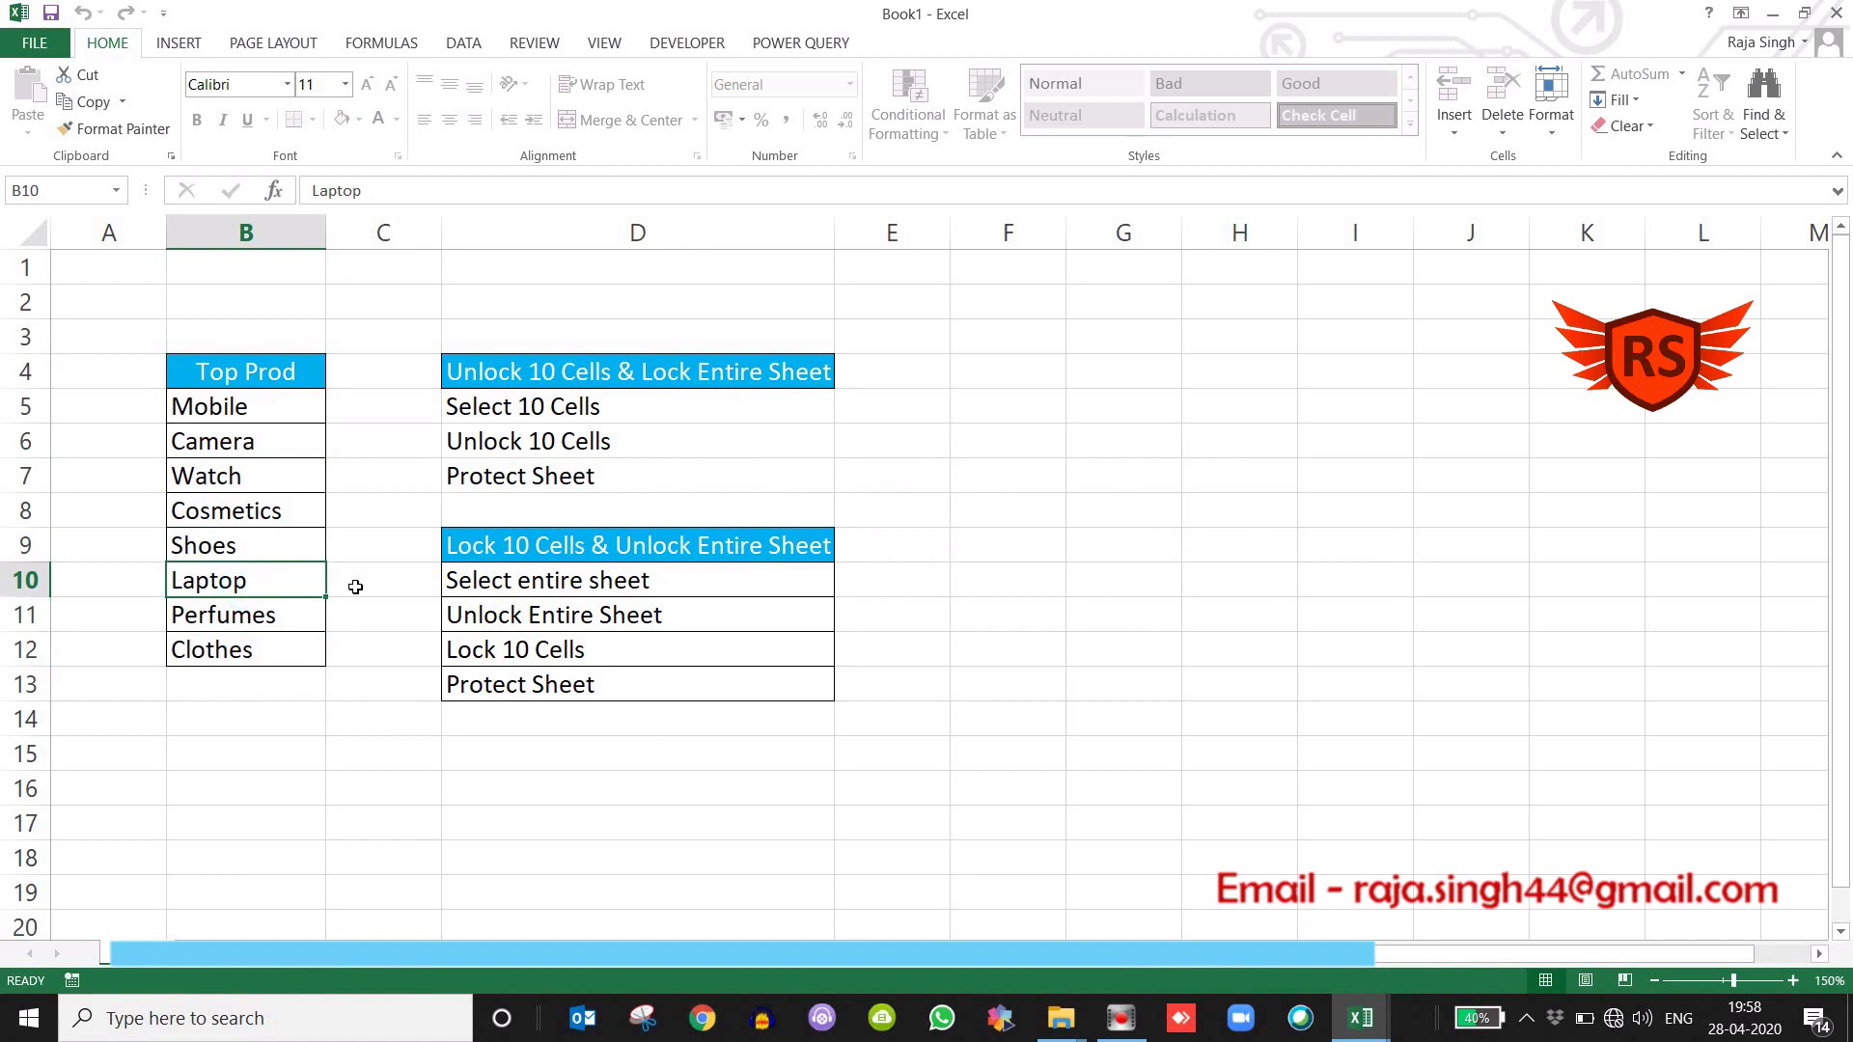
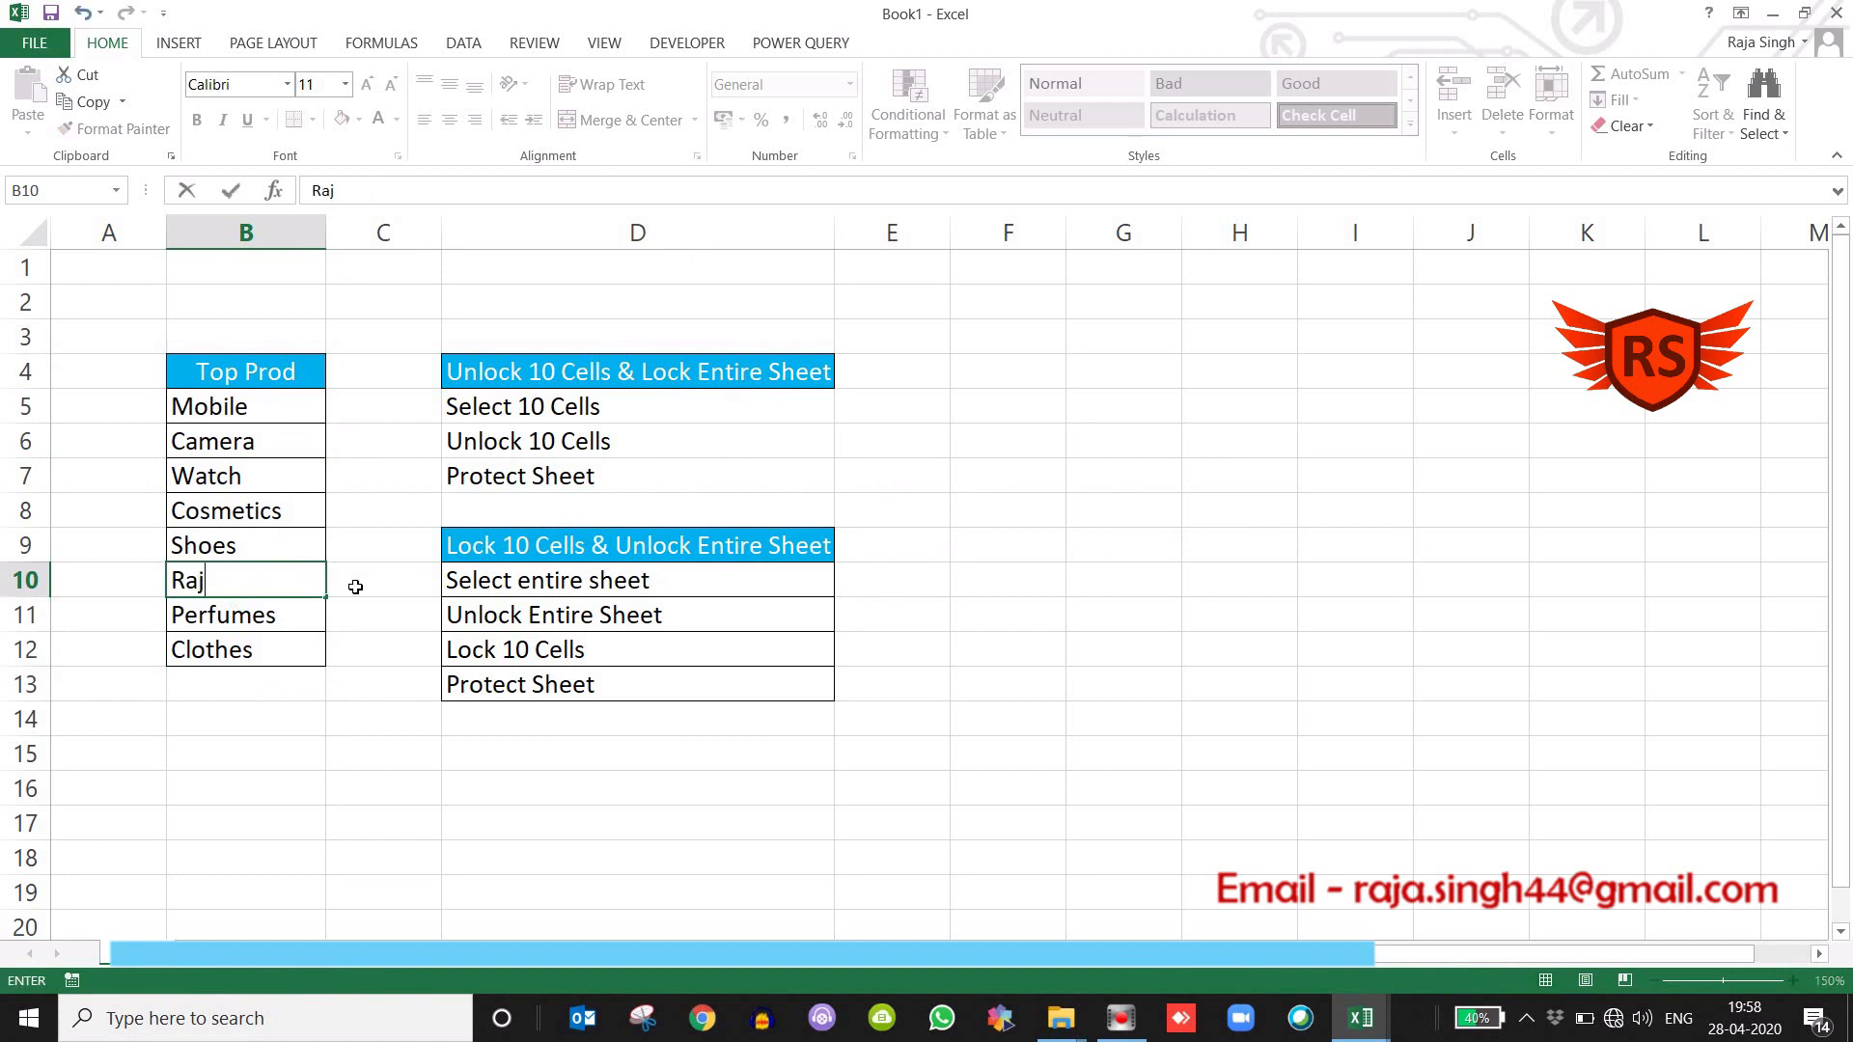
pyautogui.press('Return')
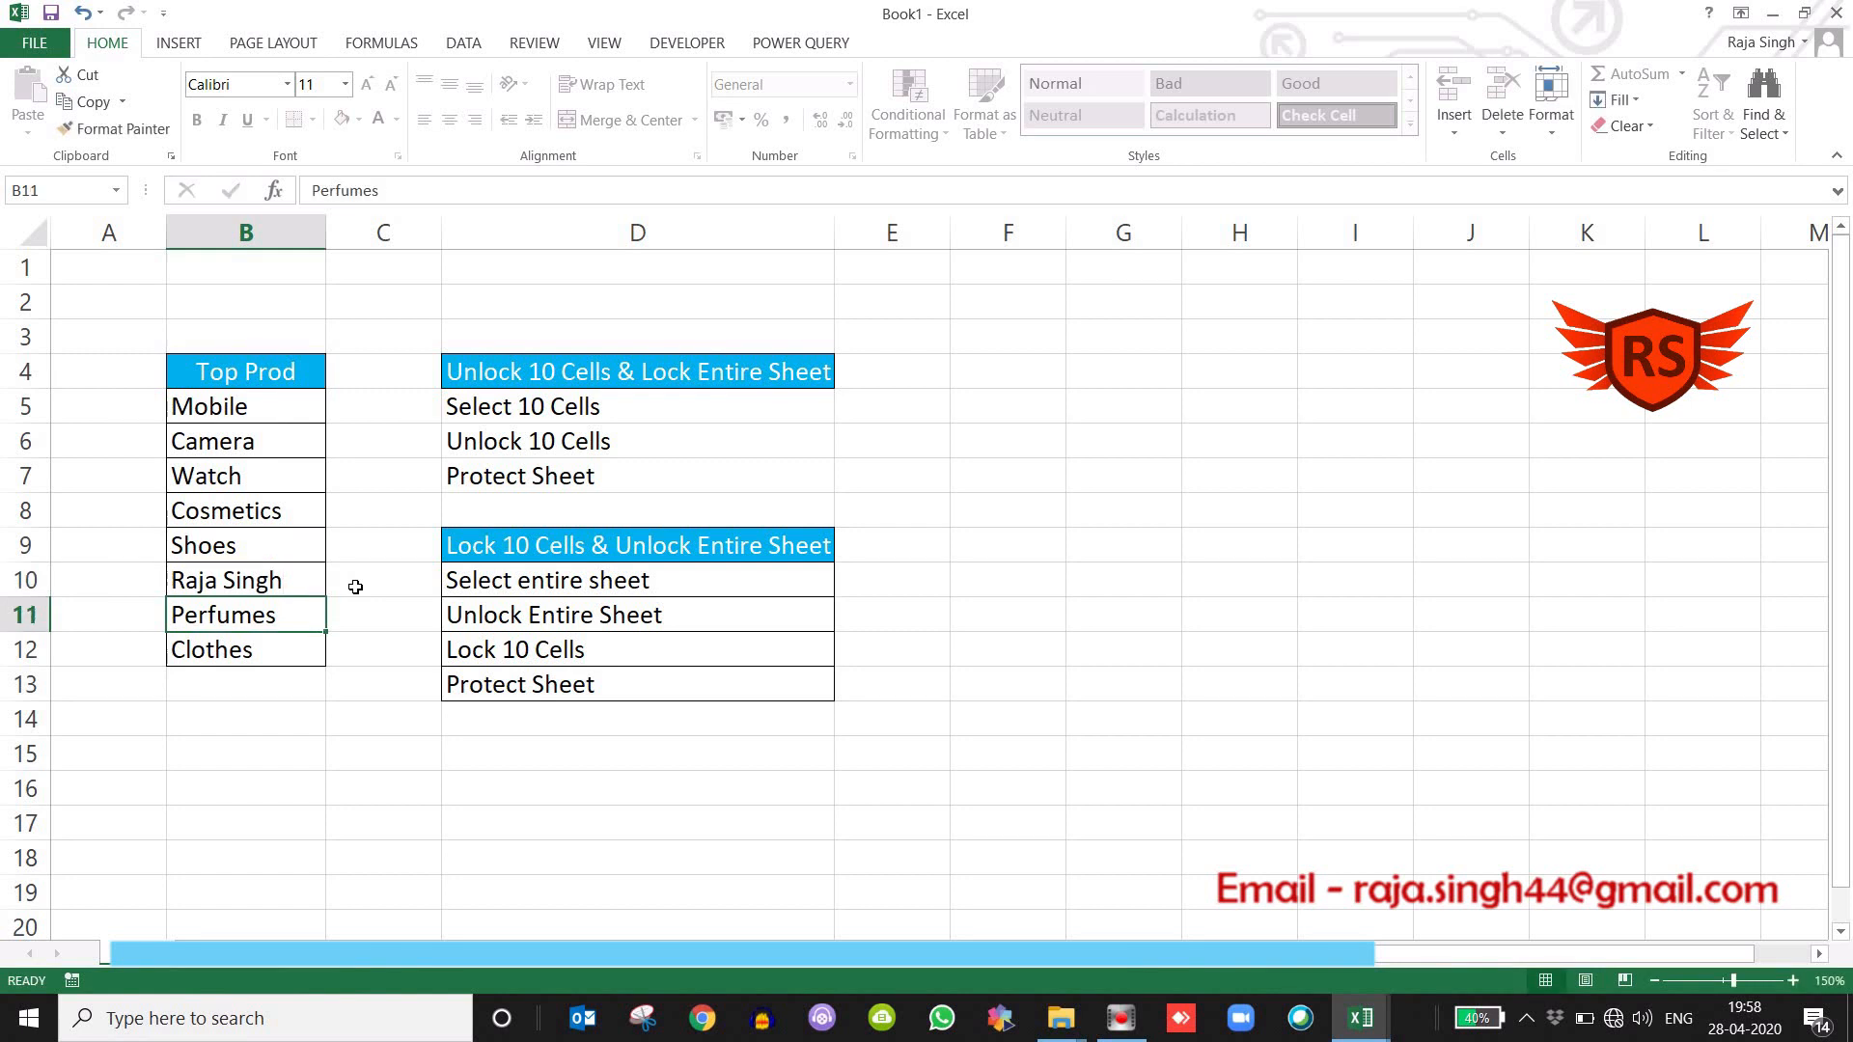
pyautogui.write('ABC')
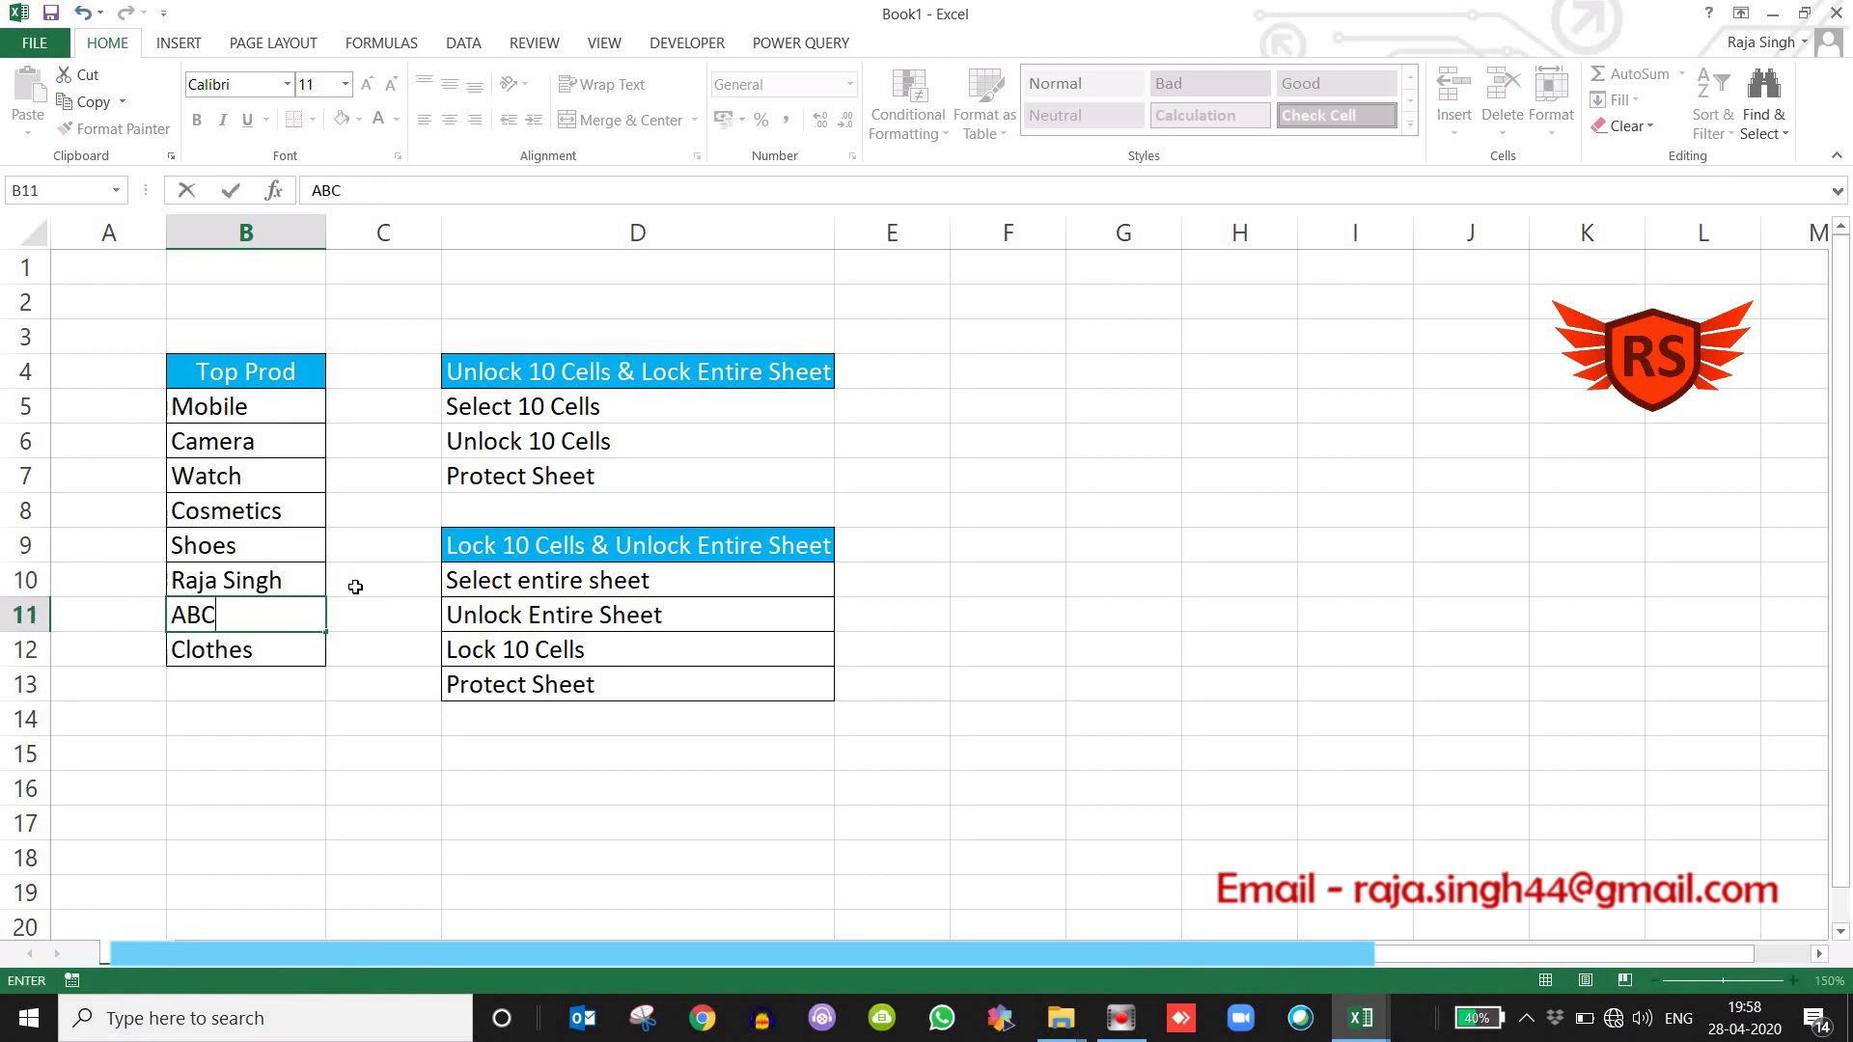
pyautogui.press('Return')
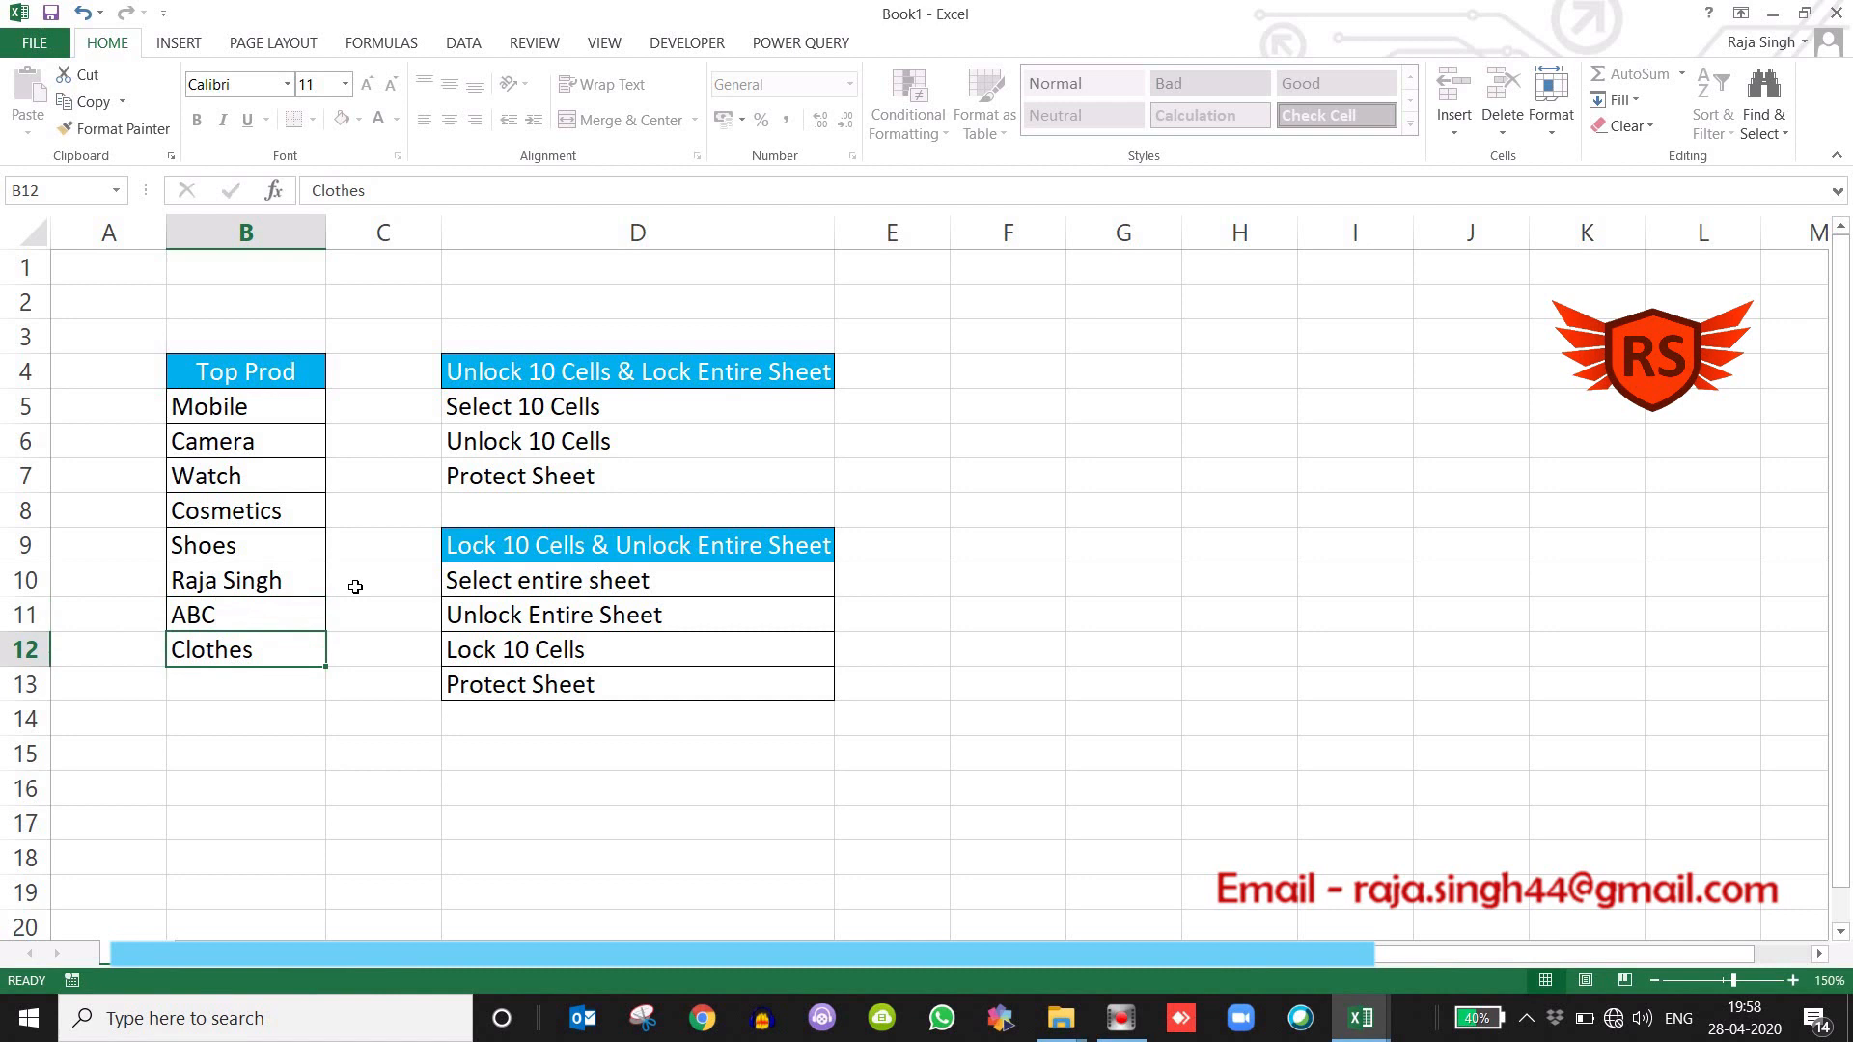
# Select the Top Prod range B4:B12, and try to edit empty cell A9 beside it.
pyautogui.moveTo(260, 371); pyautogui.dragTo(246, 659)
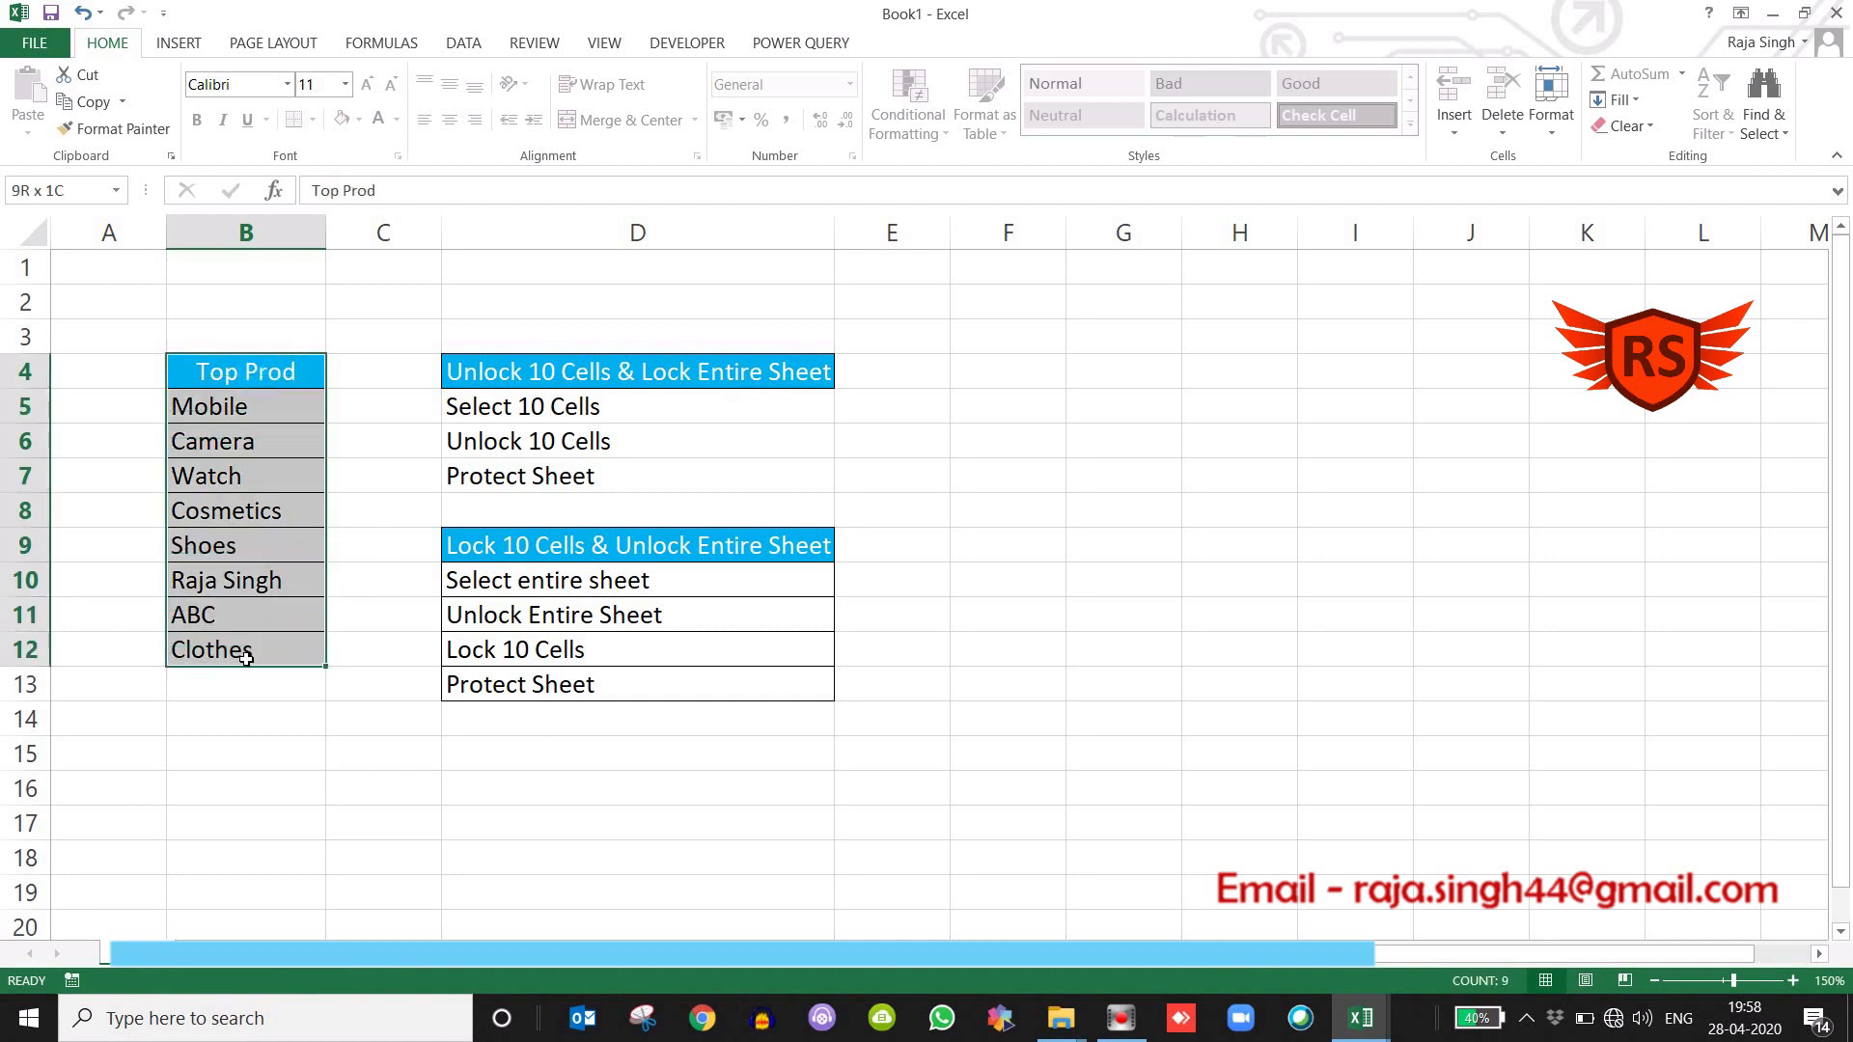
pyautogui.doubleClick(124, 548)
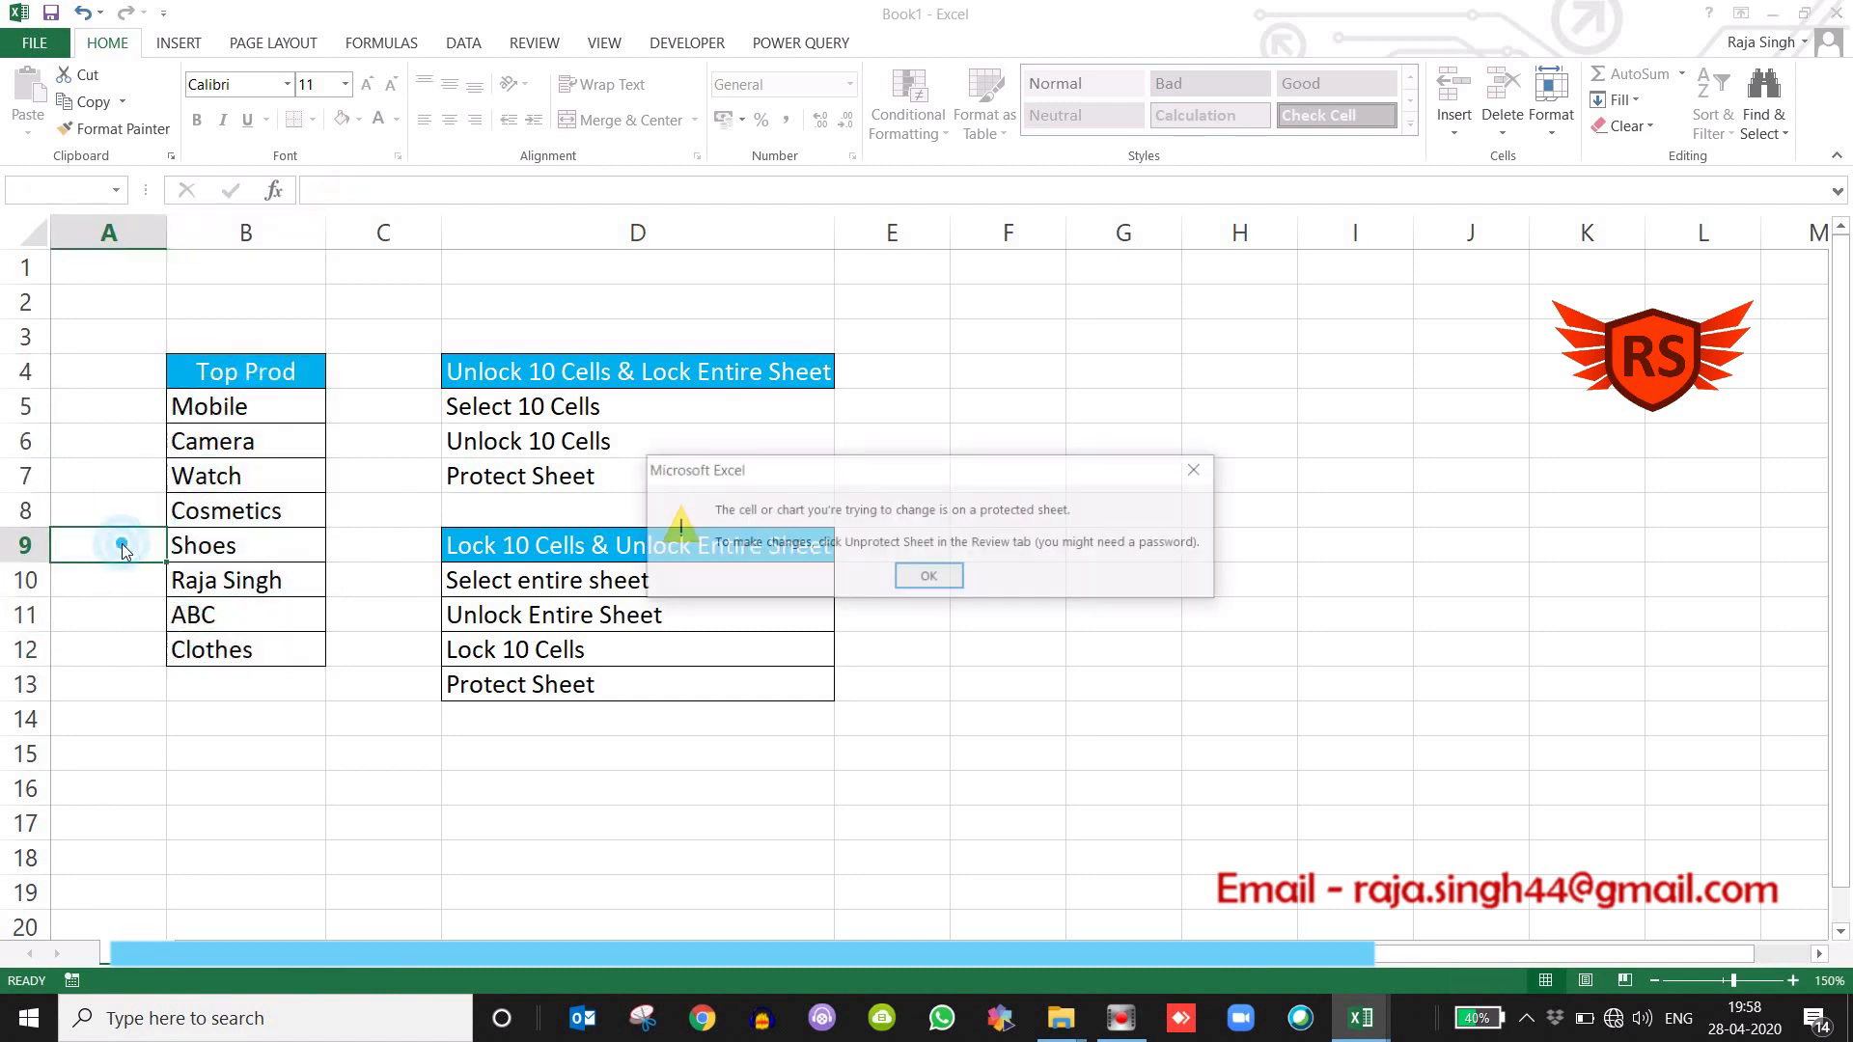
pyautogui.click(929, 577)
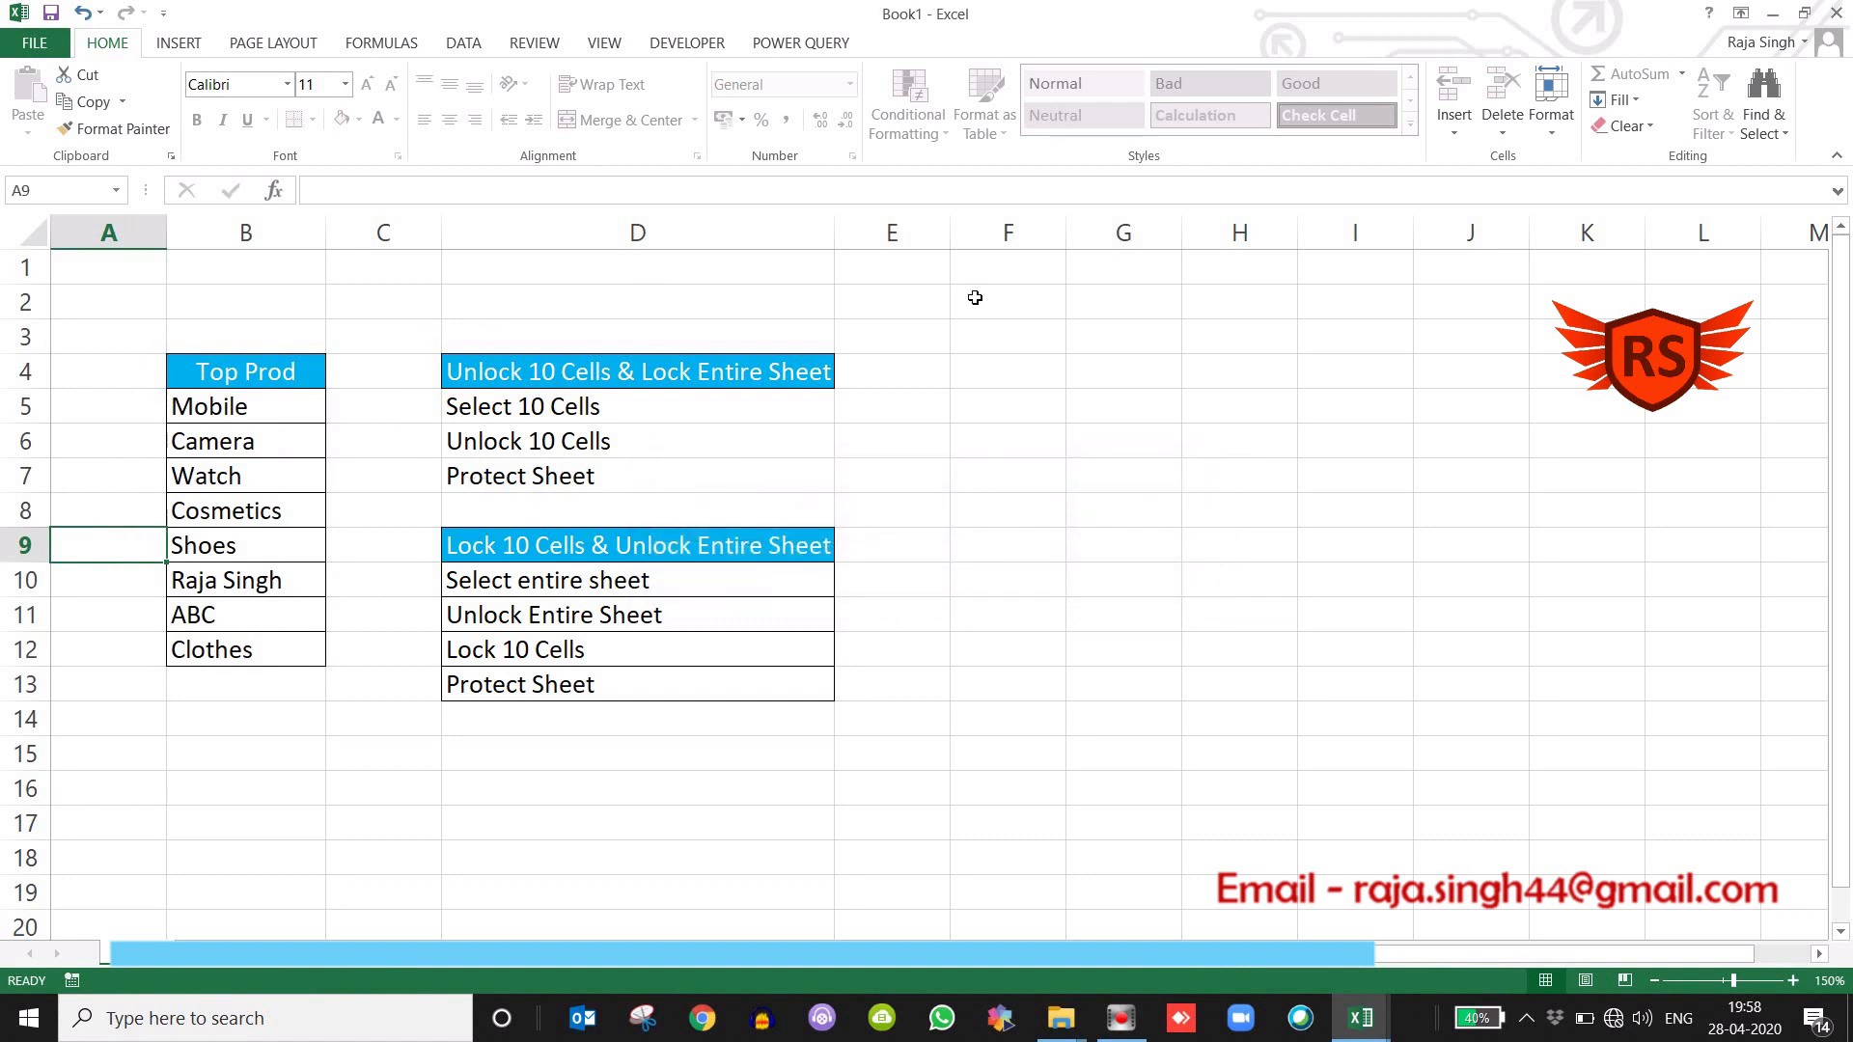
pyautogui.click(1177, 505)
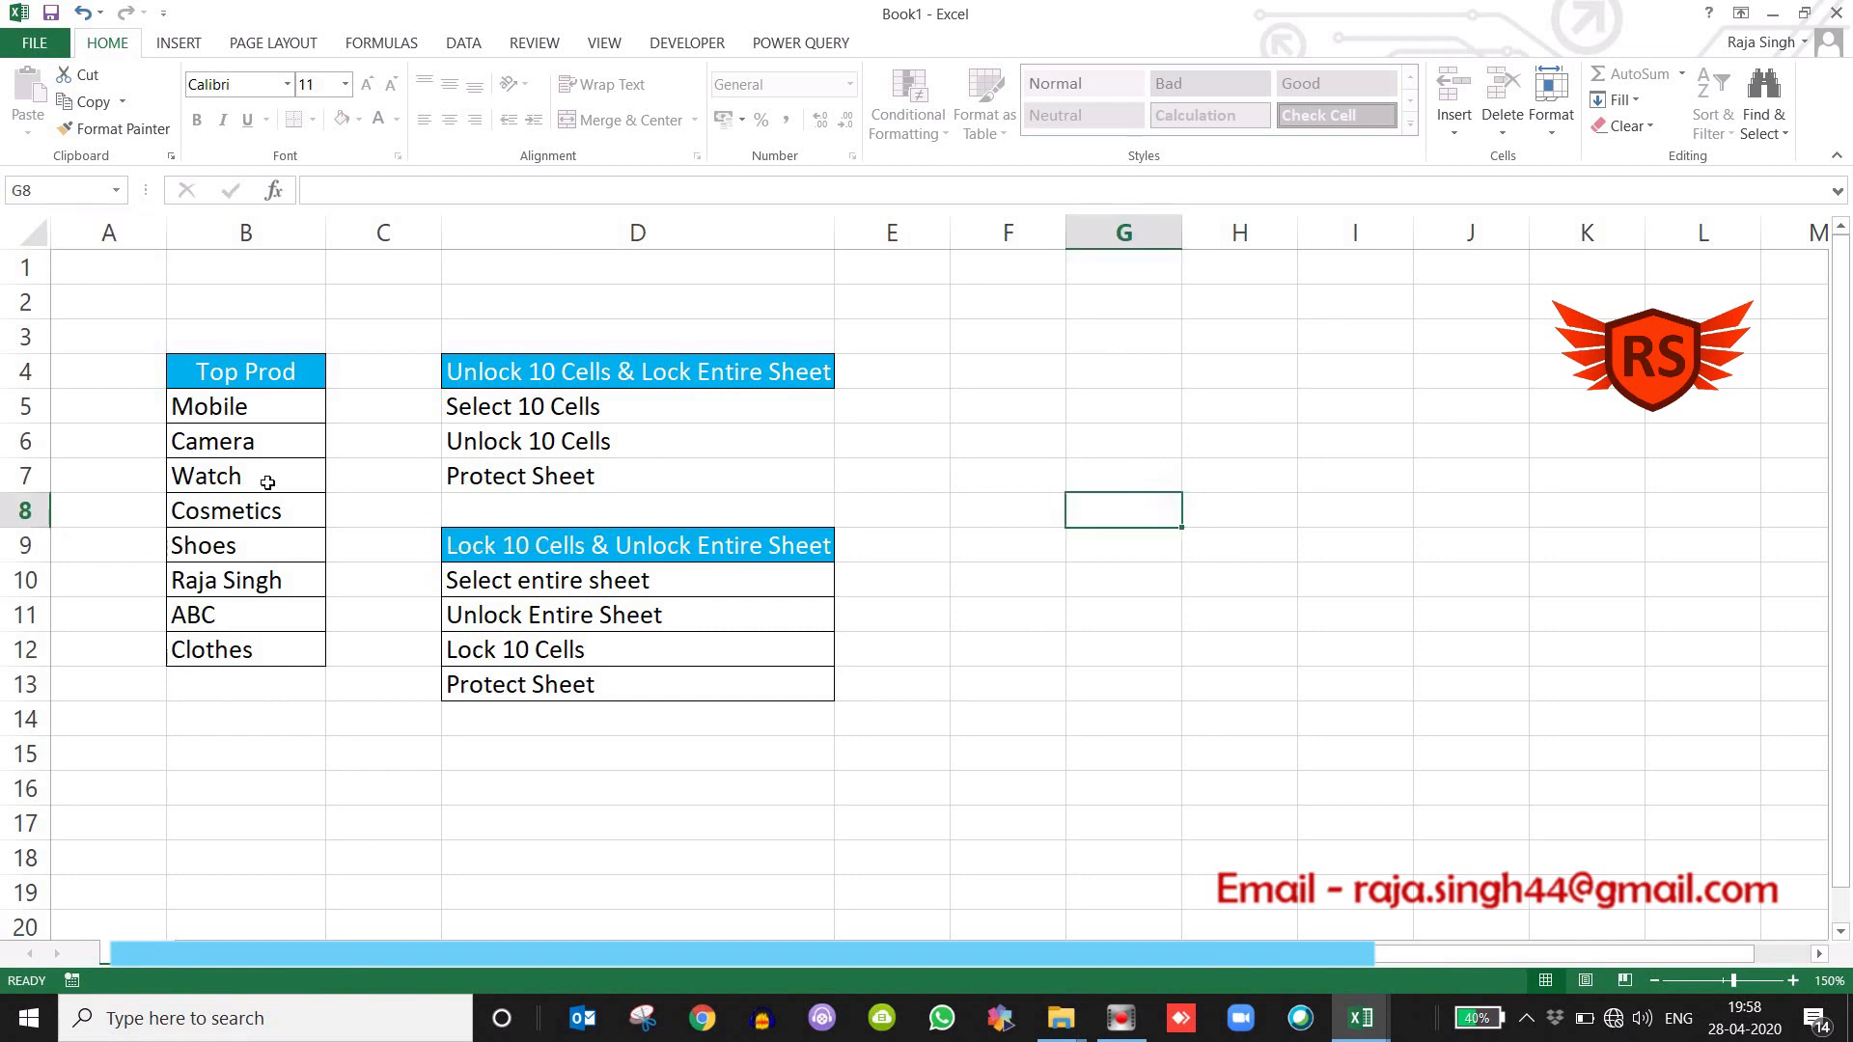
pyautogui.click(246, 386)
pyautogui.moveTo(246, 396); pyautogui.dragTo(234, 653)
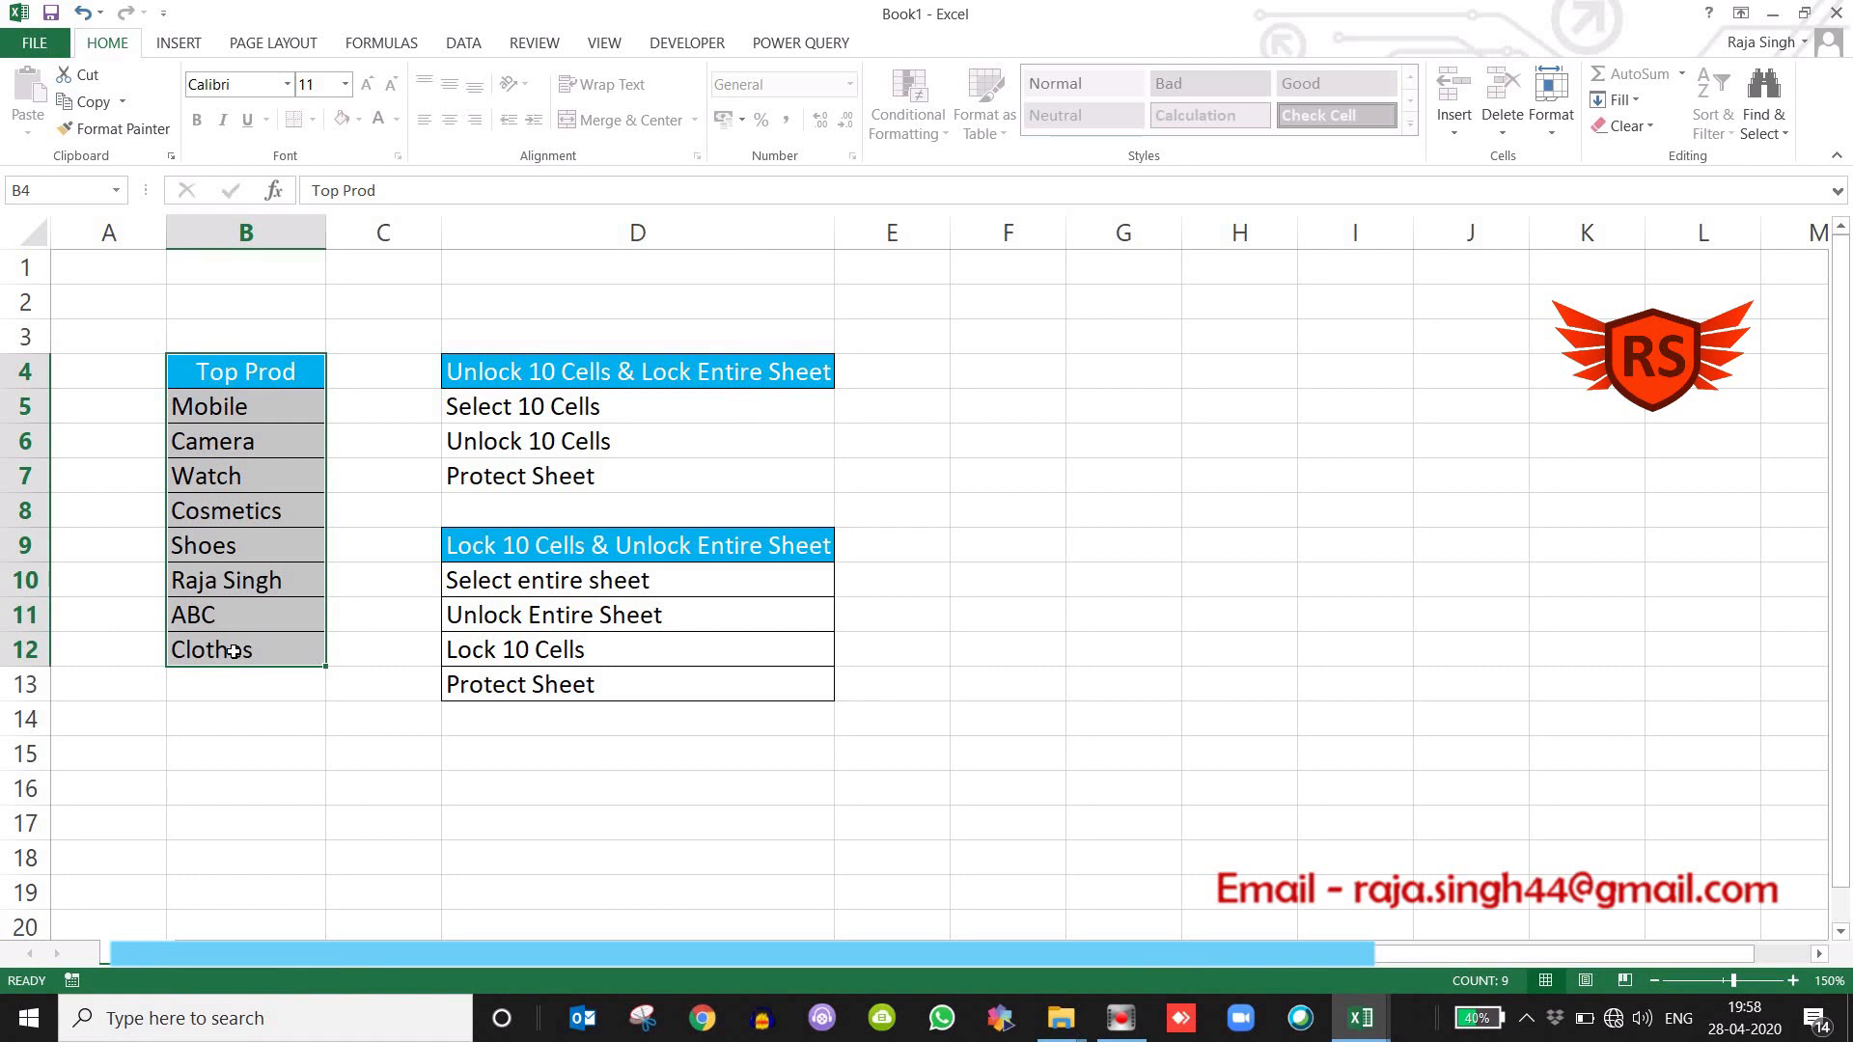
pyautogui.click(854, 404)
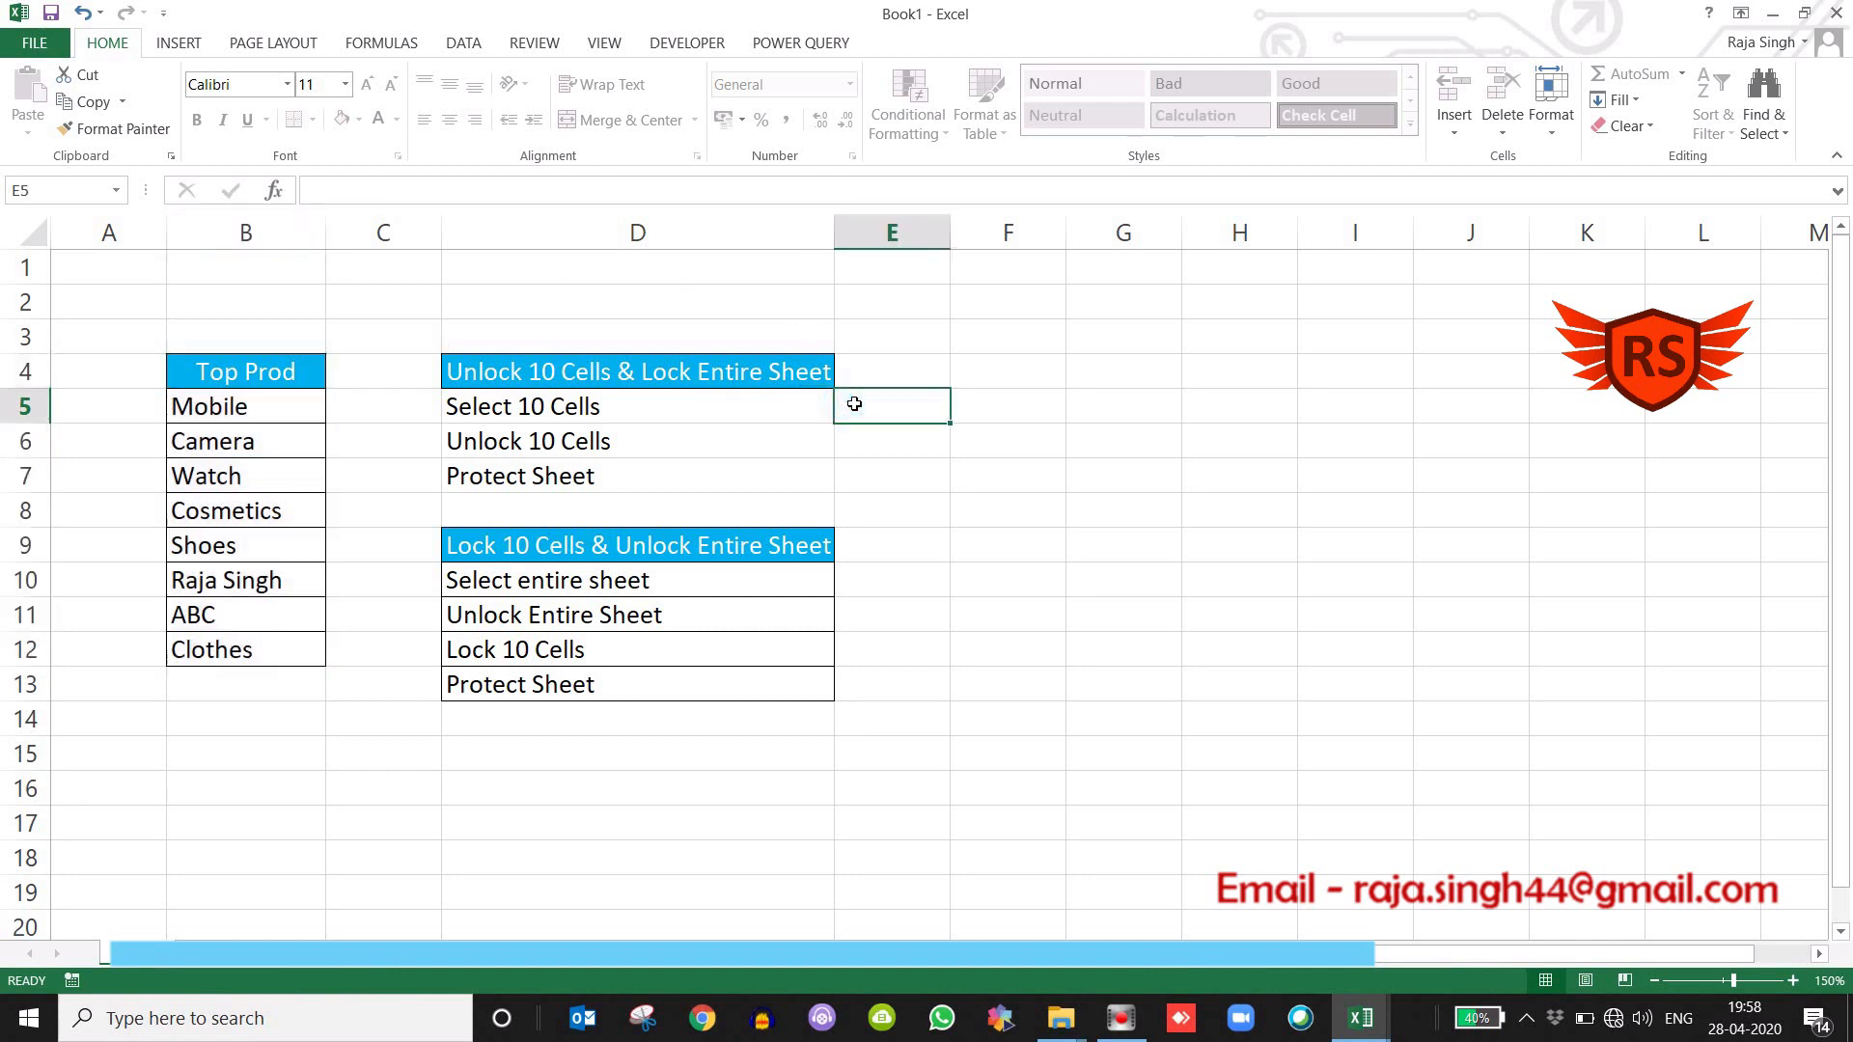
# Copy range B4:D13 into a new workbook starting at cell D5, and auto-fit column F to its contents.
pyautogui.moveTo(231, 376); pyautogui.dragTo(631, 690)
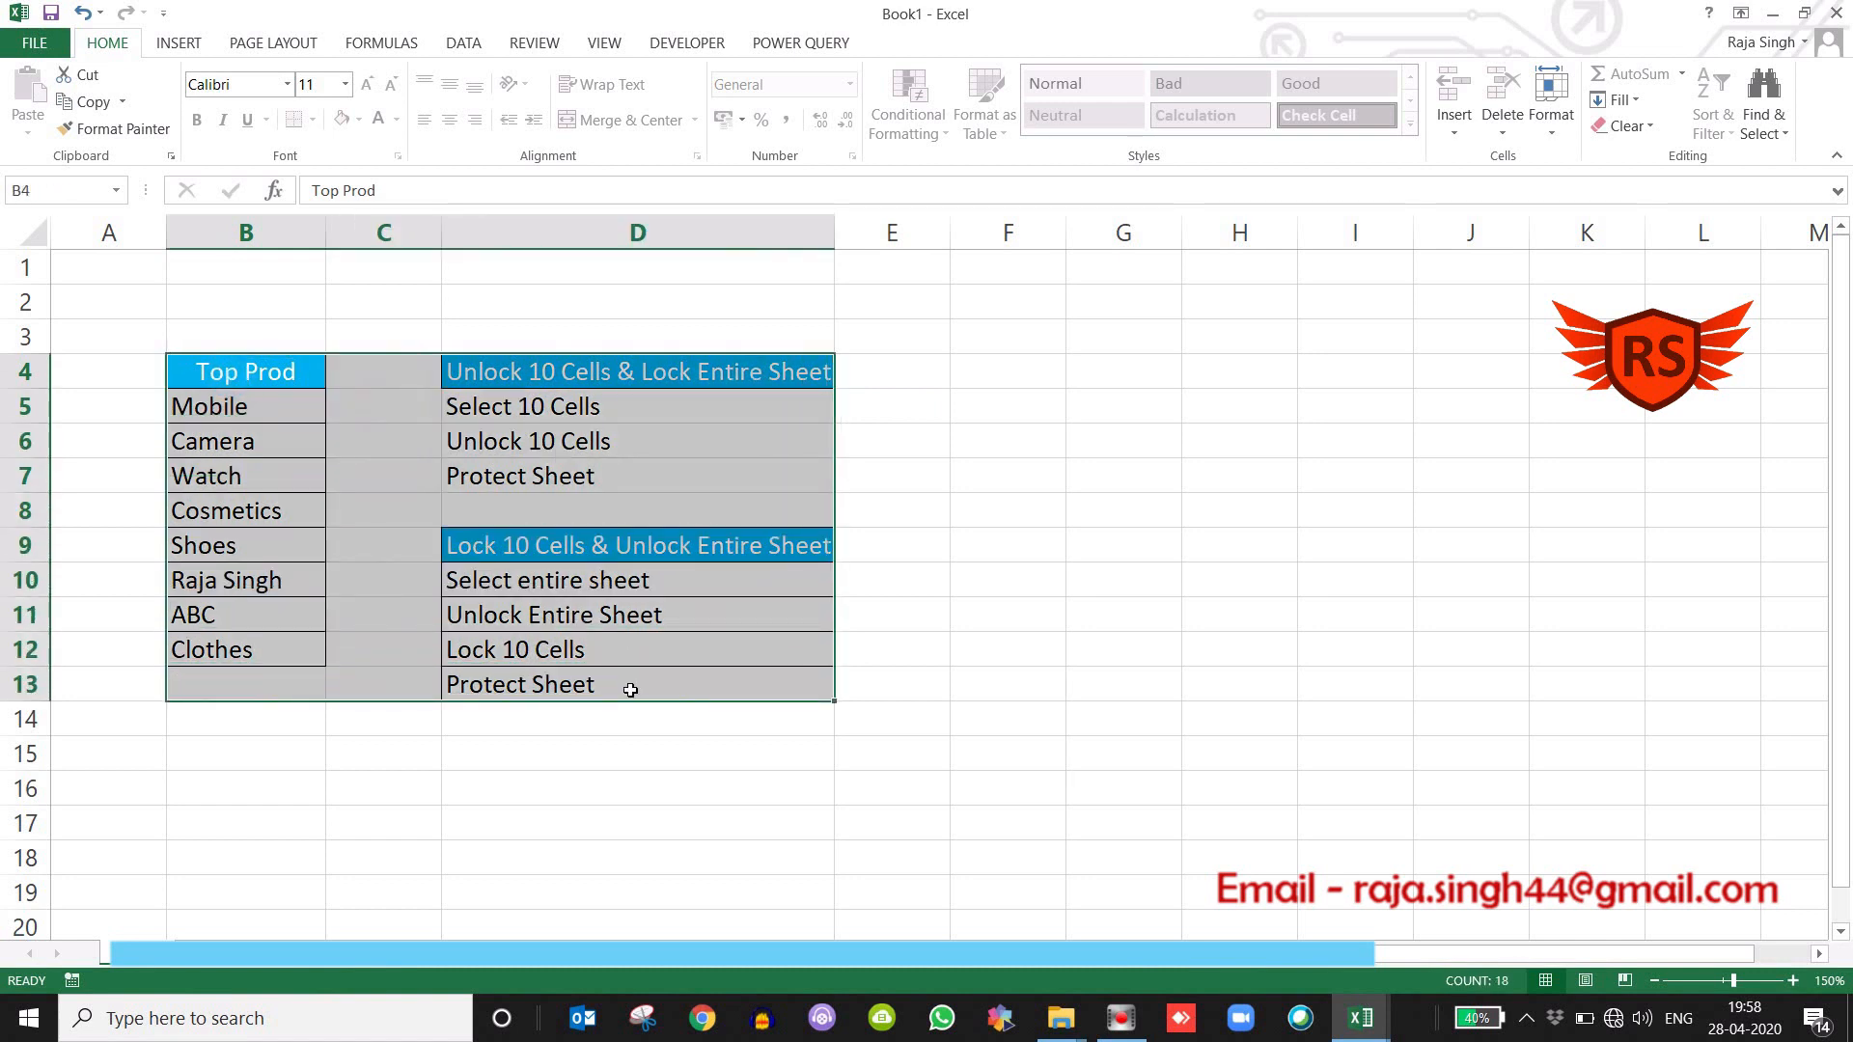
pyautogui.hotkey('ctrl', 'c')
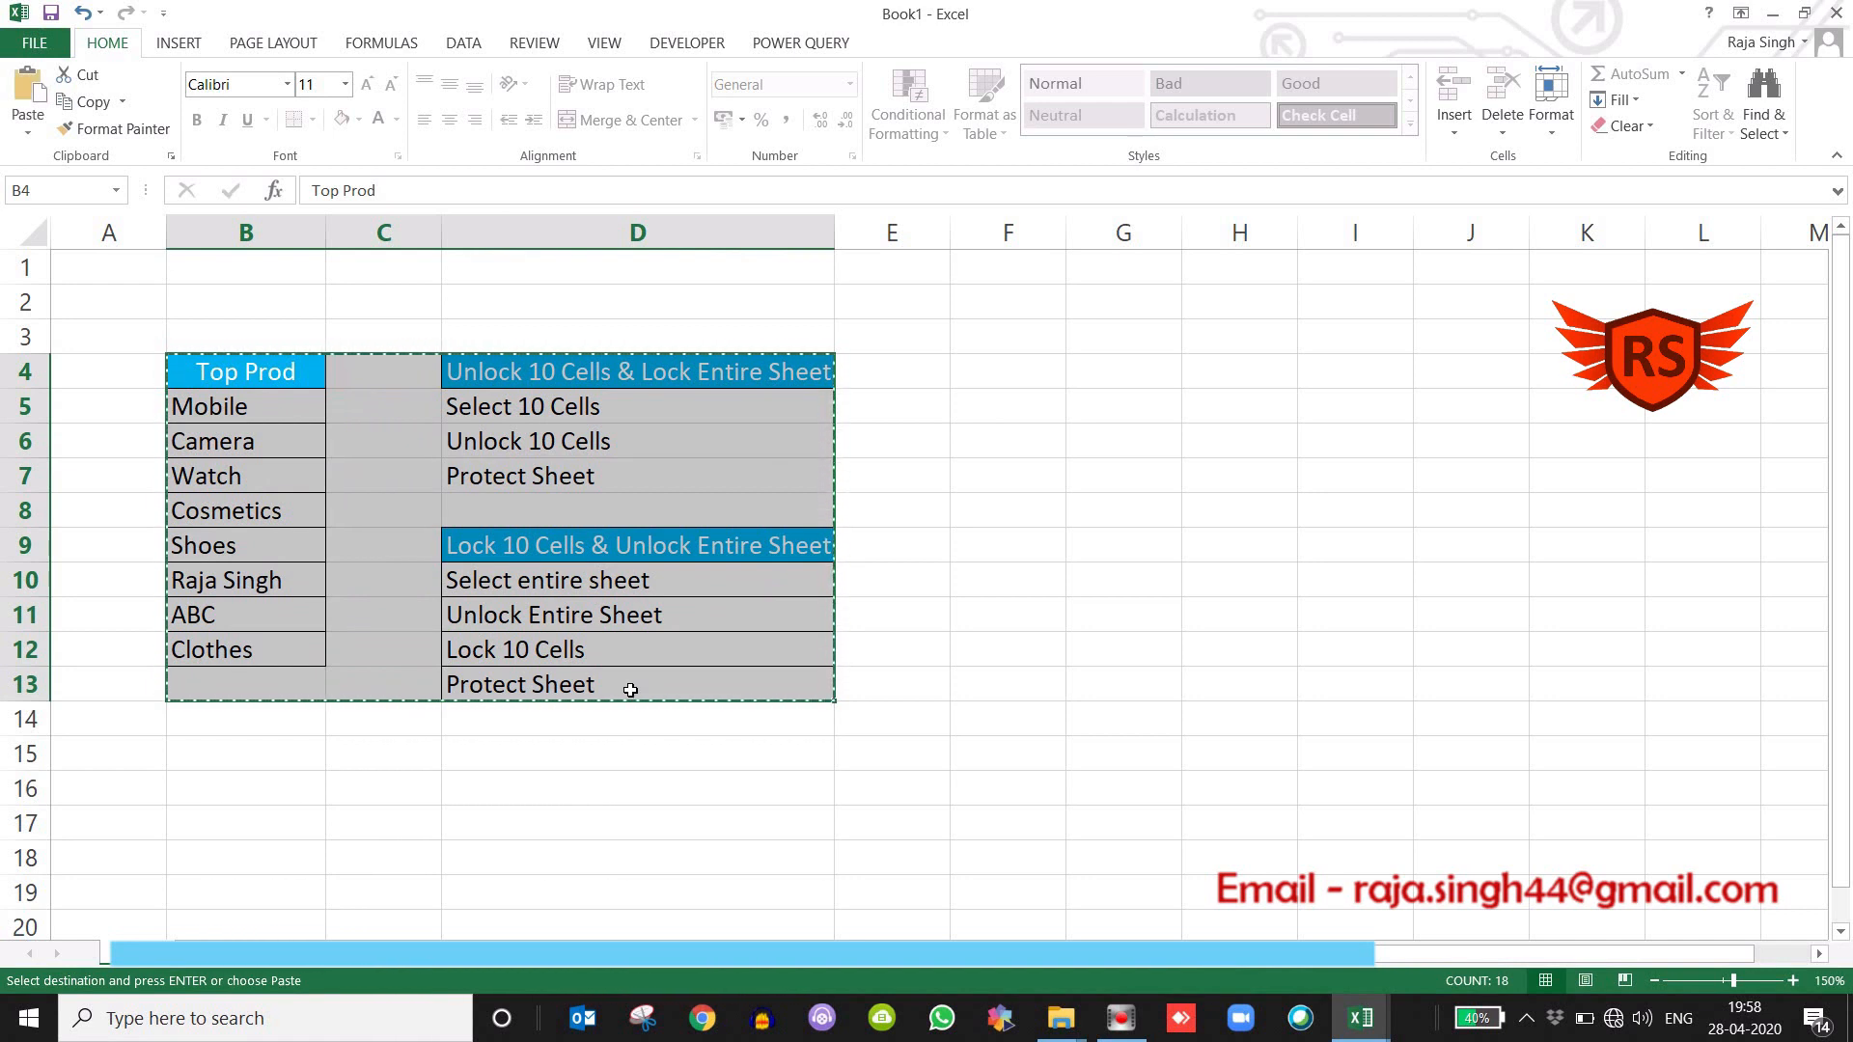
pyautogui.hotkey('ctrl', 'n')
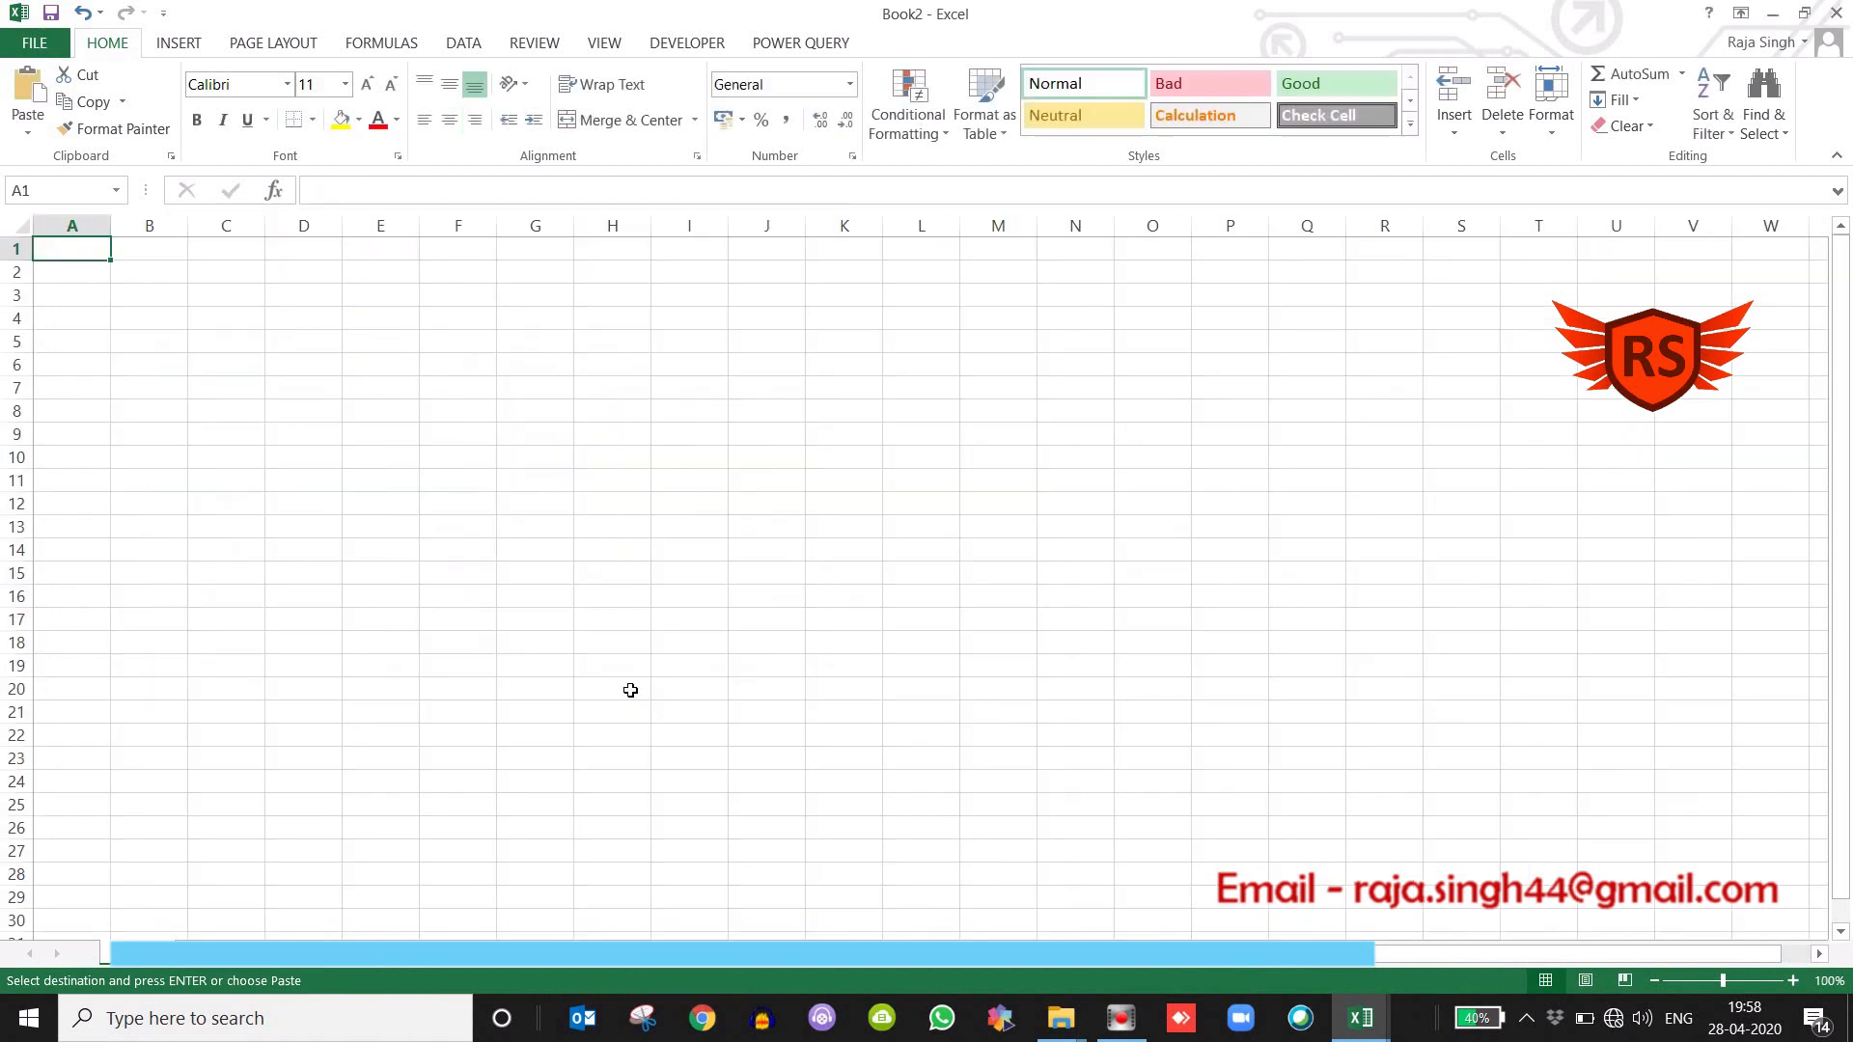
pyautogui.press('Down')
pyautogui.press('Down')
pyautogui.press('Down')
pyautogui.press('Down')
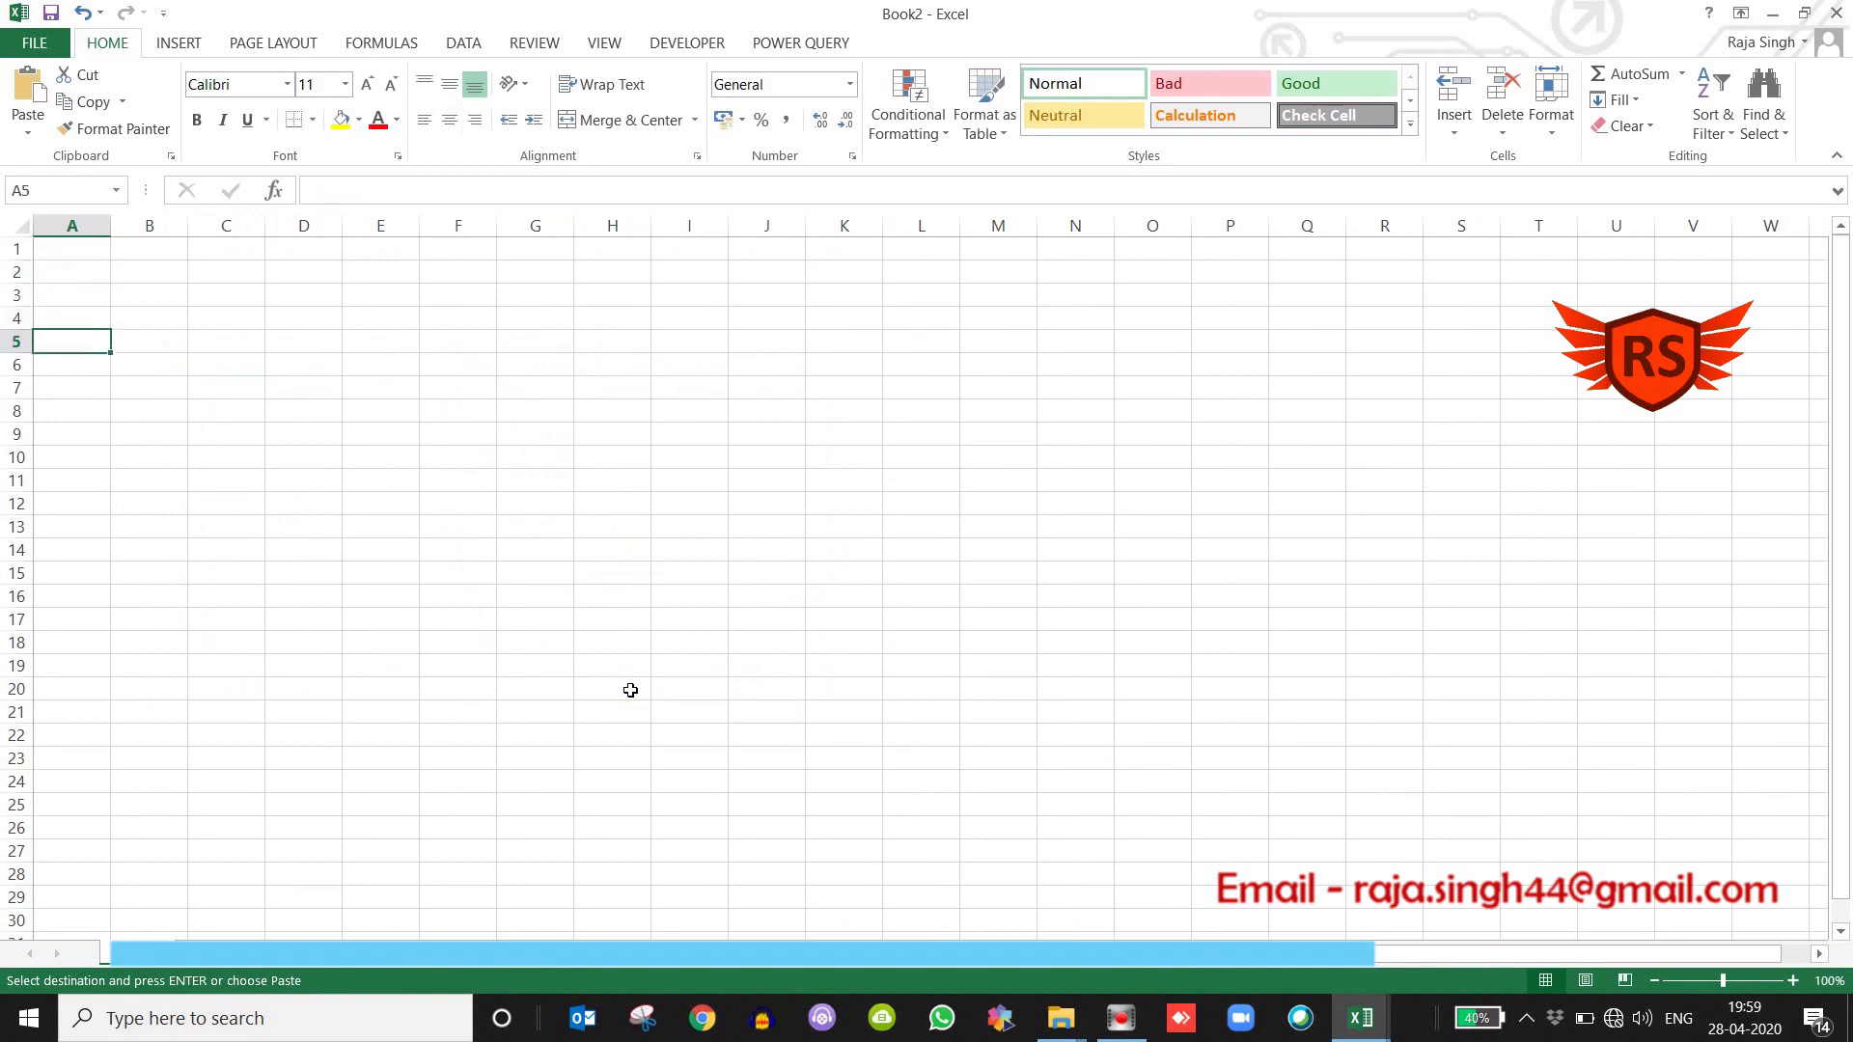
pyautogui.press('Right')
pyautogui.press('Right')
pyautogui.press('Right')
pyautogui.hotkey('ctrl', 'v')
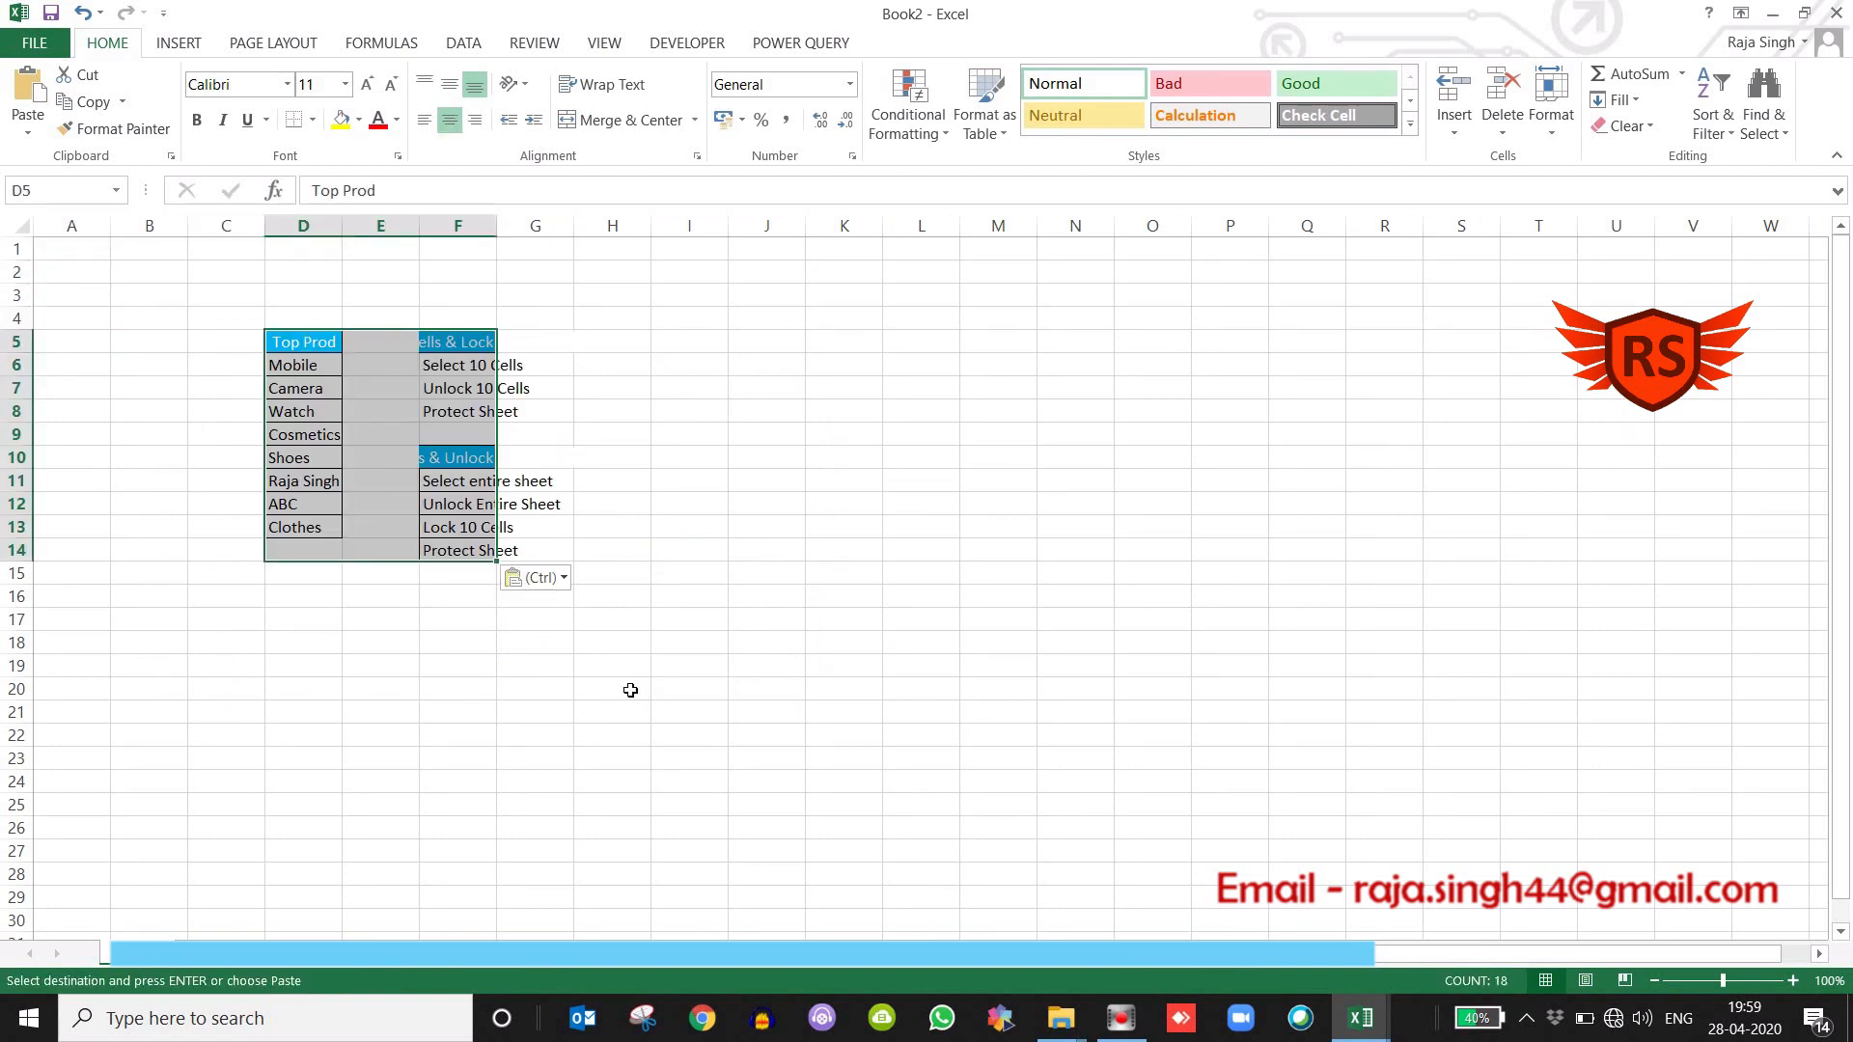
pyautogui.click(1221, 512)
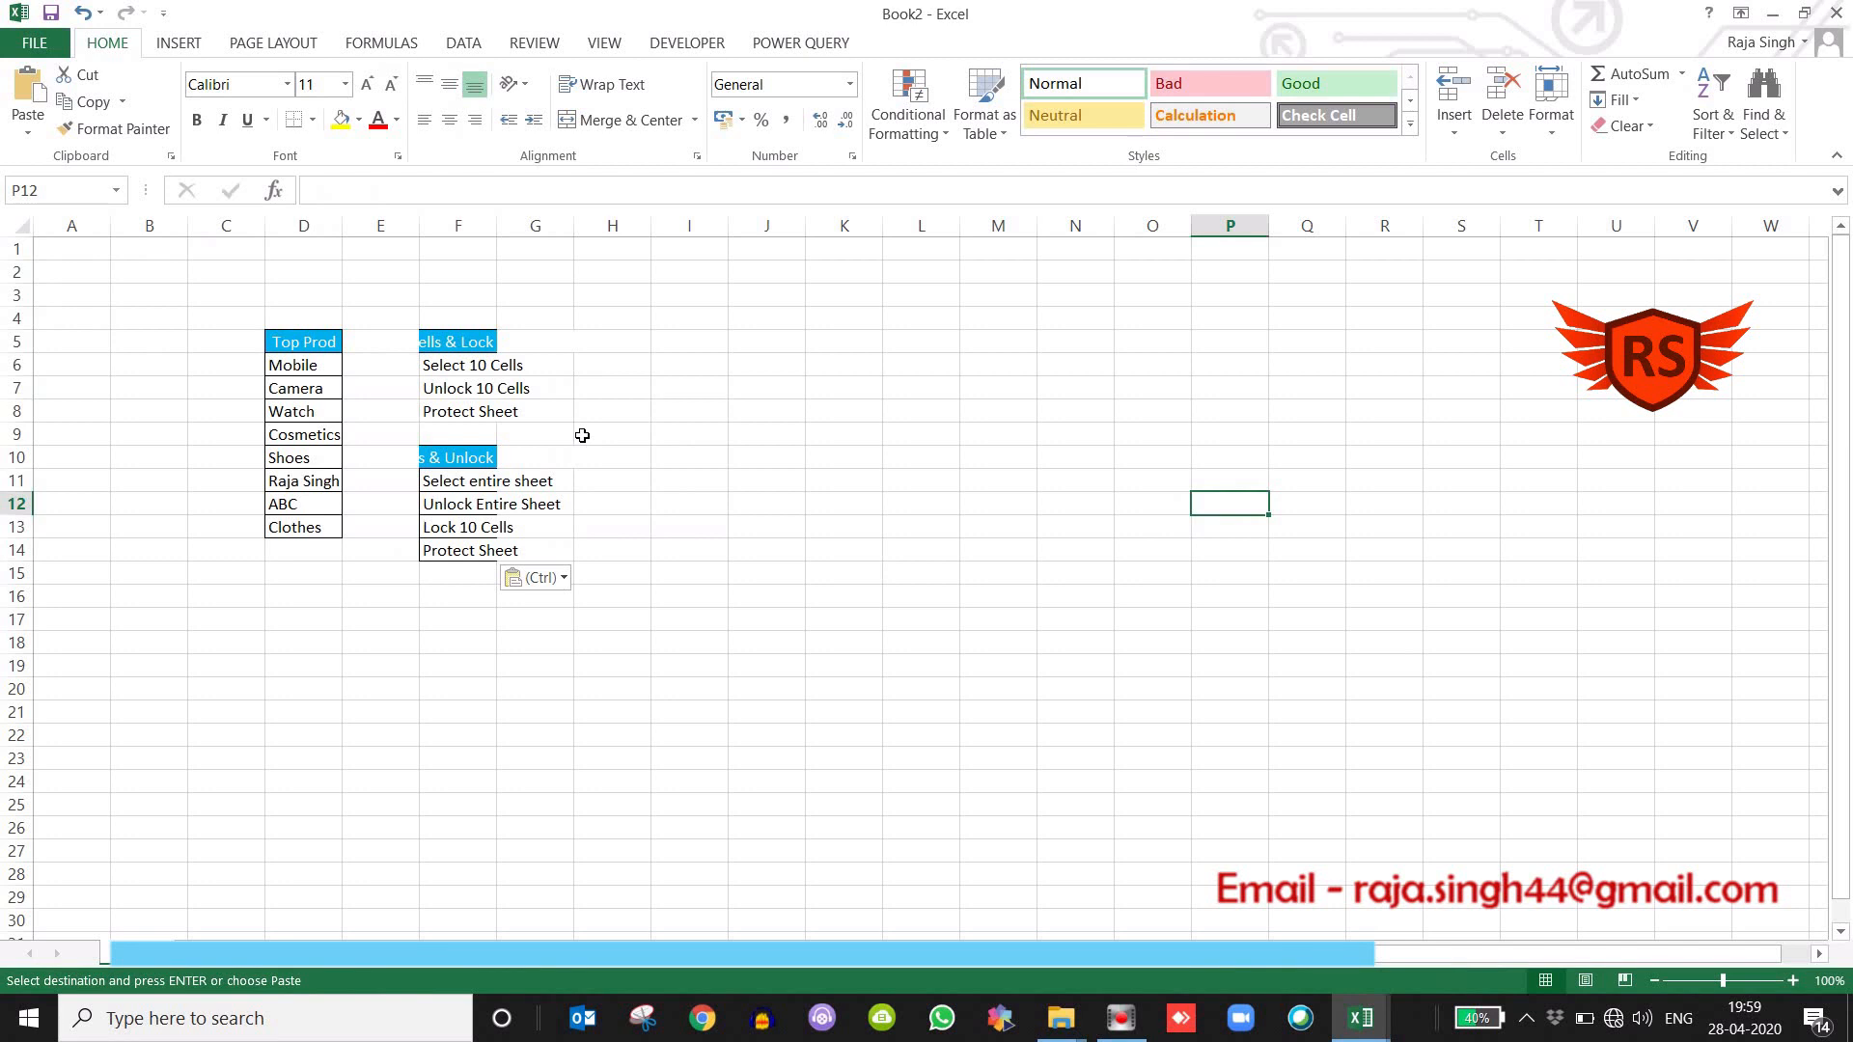
pyautogui.doubleClick(497, 228)
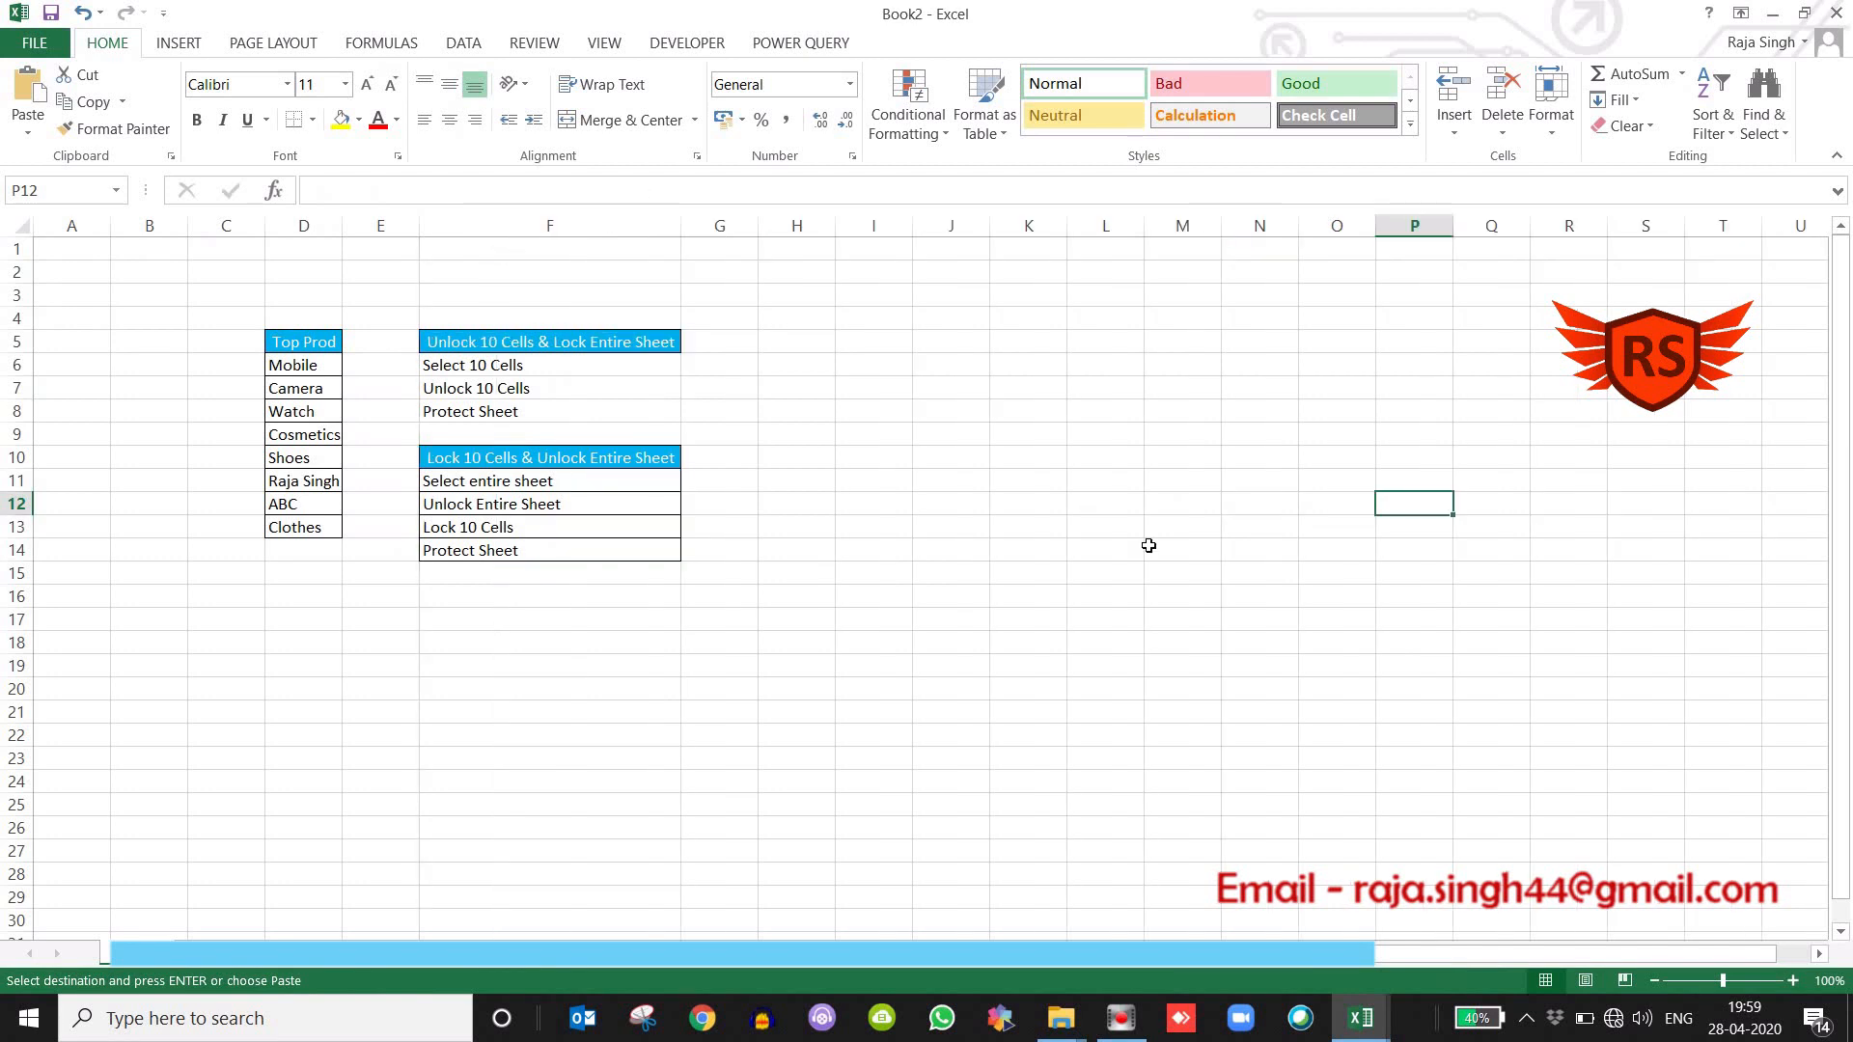
# Auto-fit column D to the contents of the Top Prod list.
pyautogui.click(1139, 545)
pyautogui.click(1791, 978)
pyautogui.click(1791, 978)
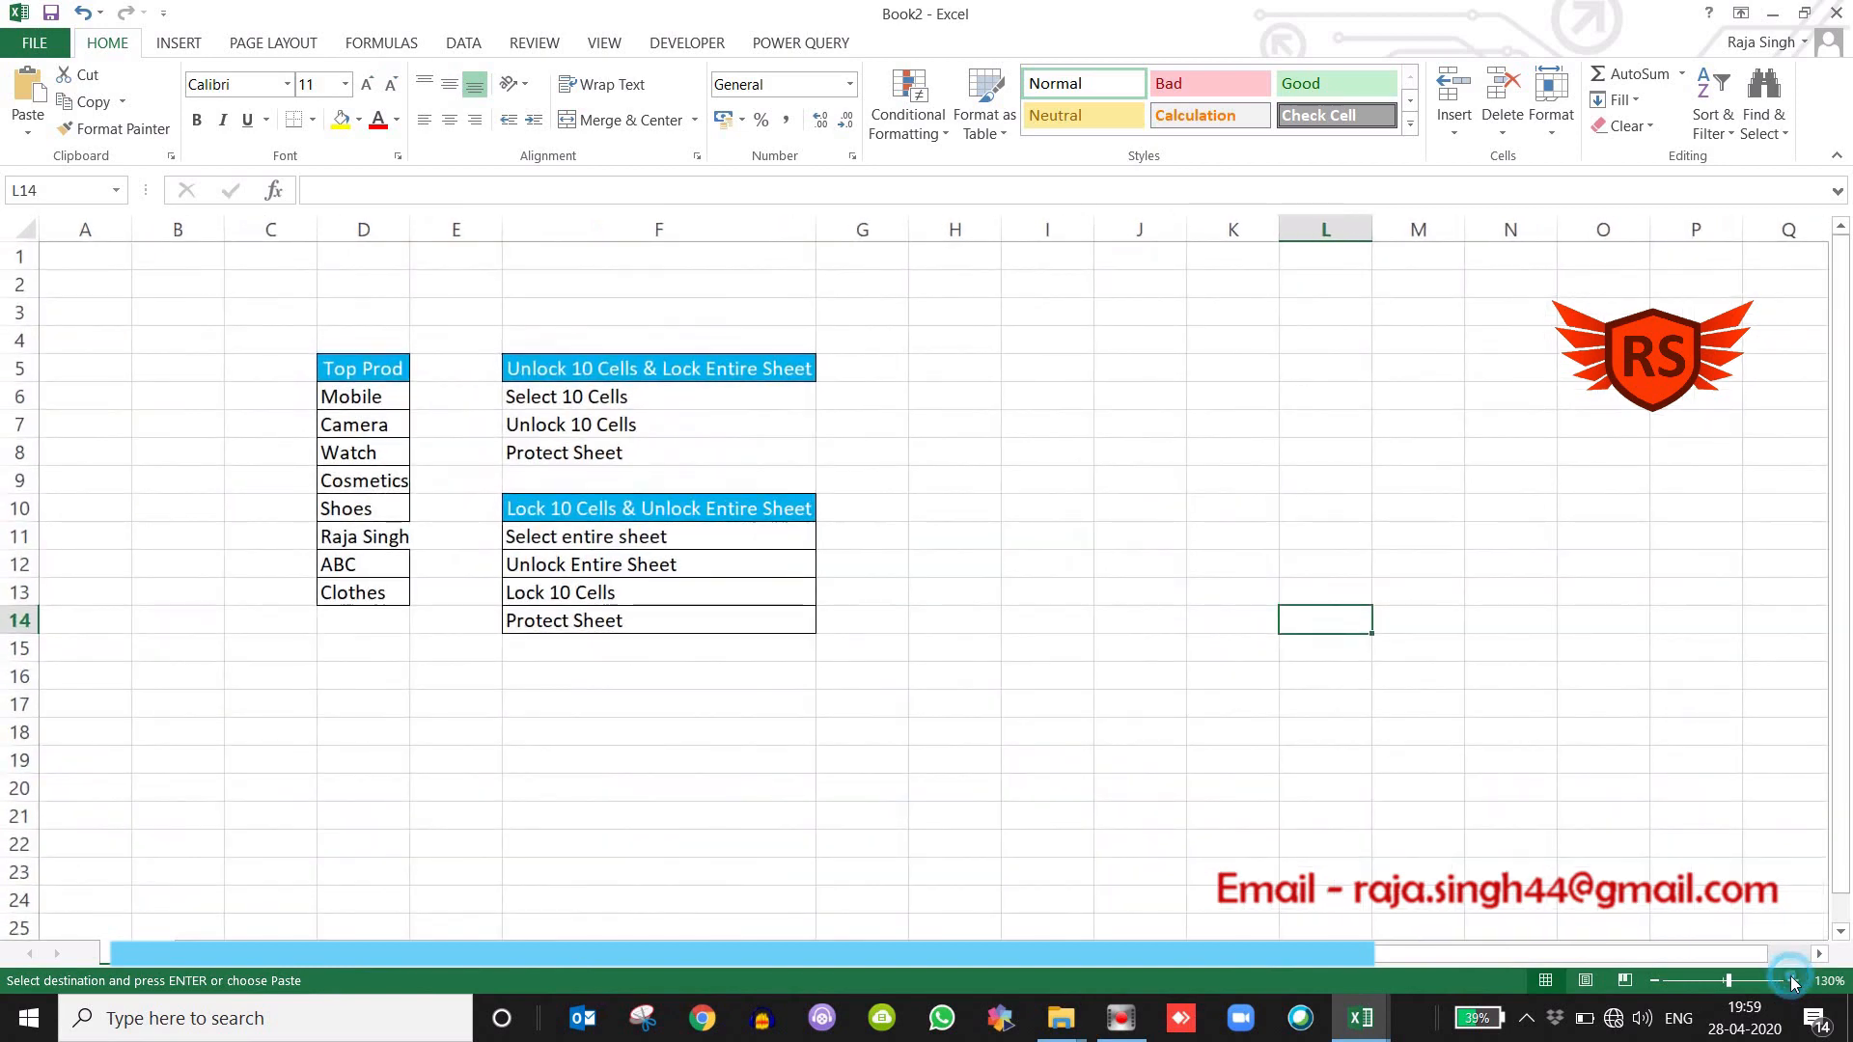
pyautogui.click(1792, 978)
pyautogui.click(1792, 980)
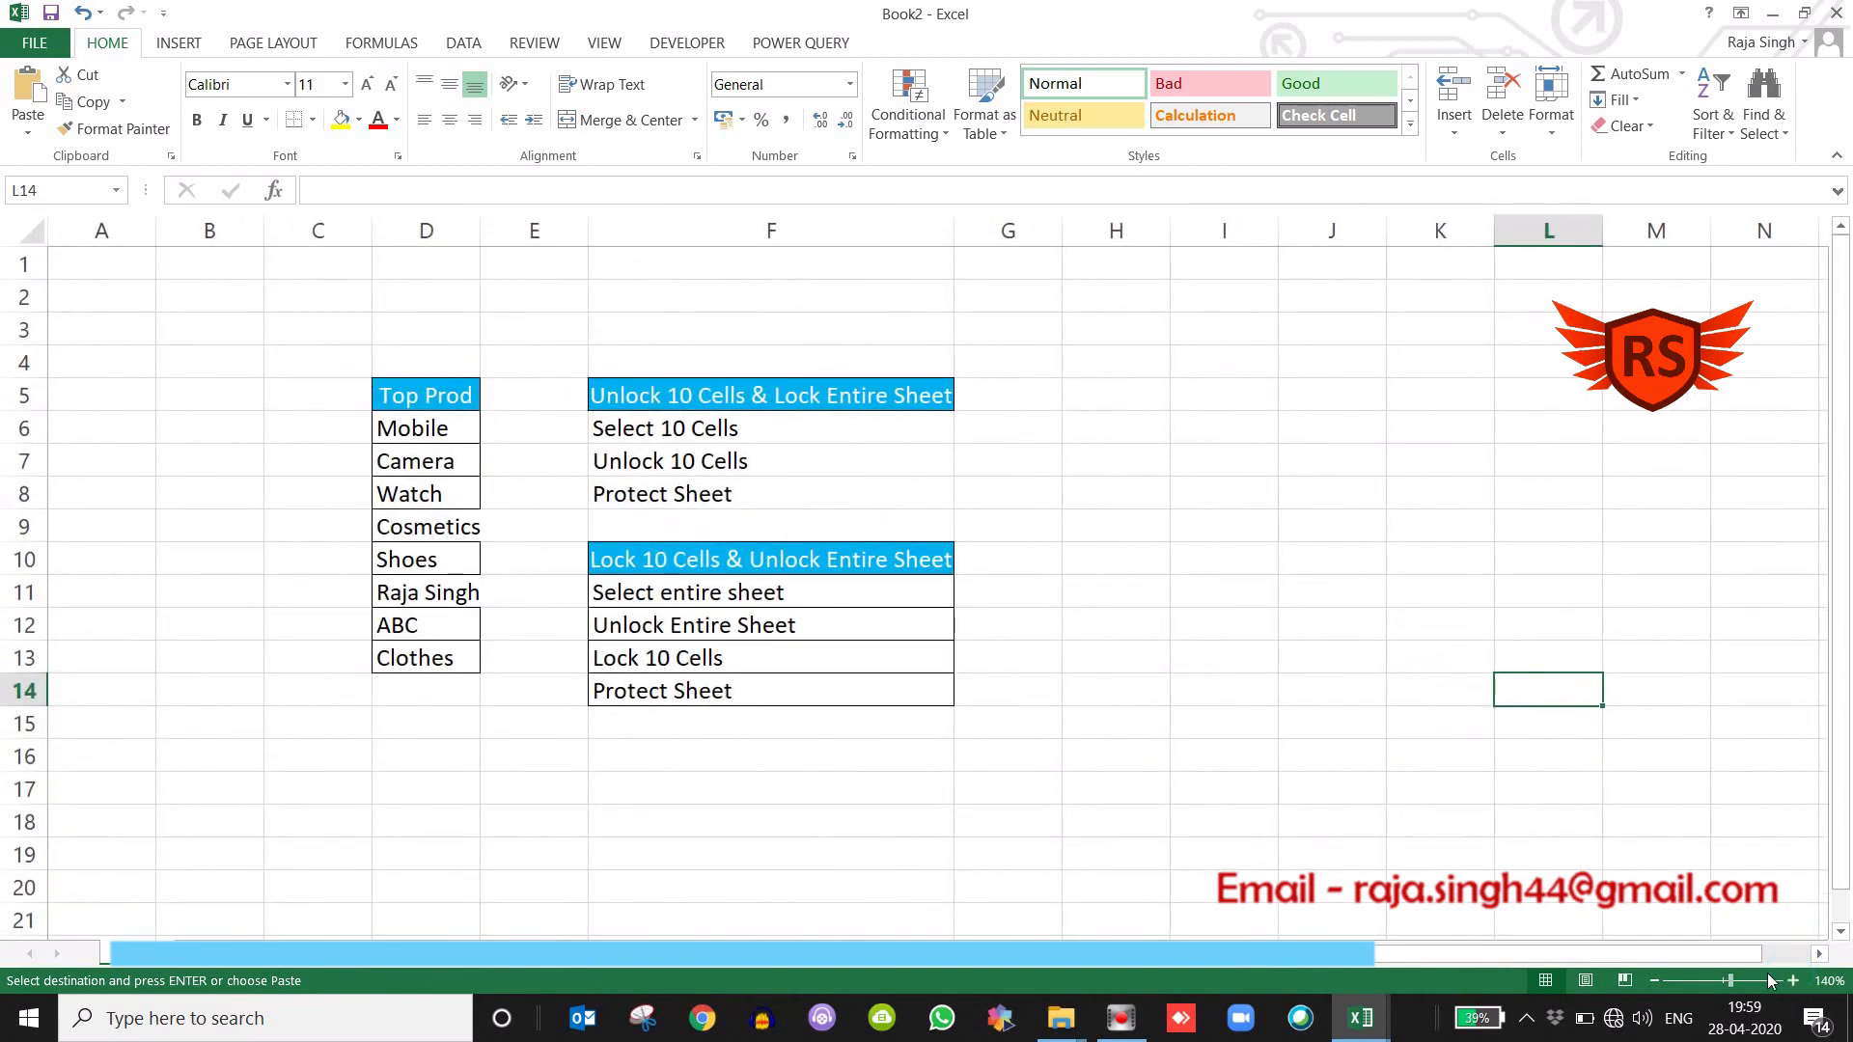
pyautogui.click(1791, 981)
pyautogui.click(1544, 857)
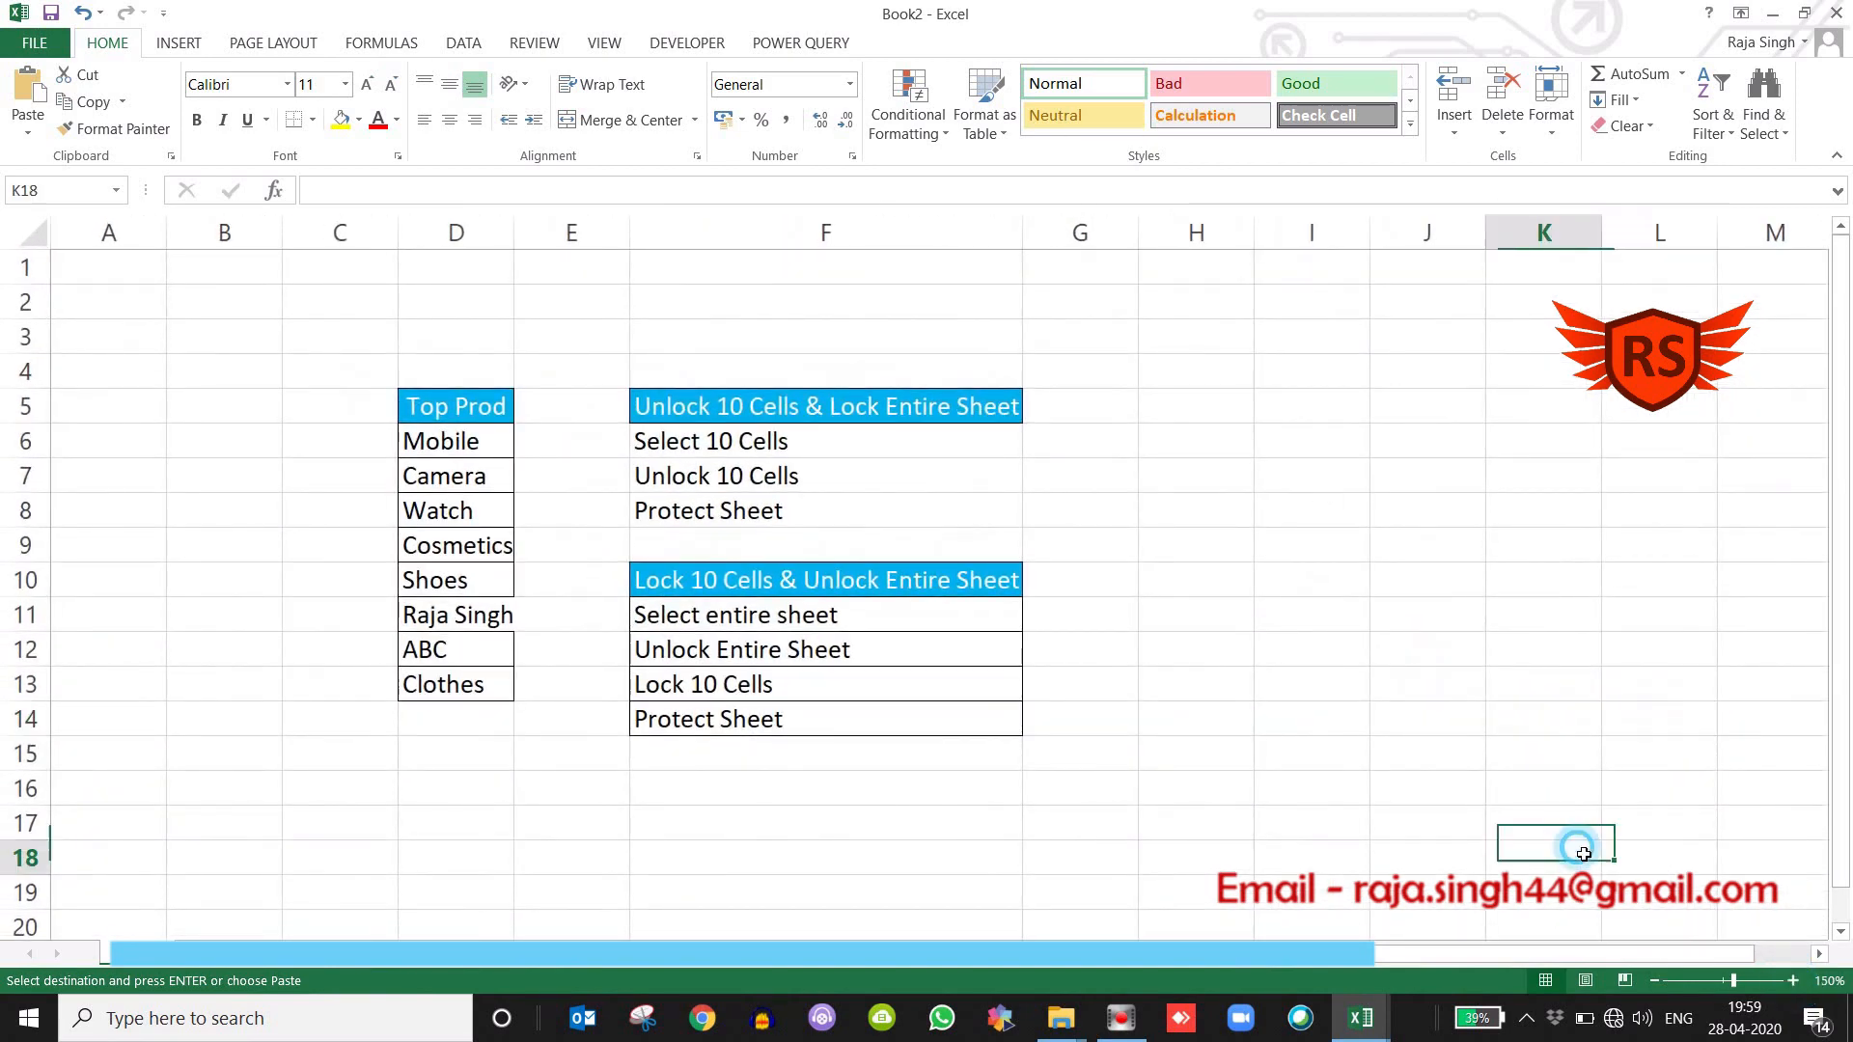
pyautogui.doubleClick(513, 240)
pyautogui.click(711, 331)
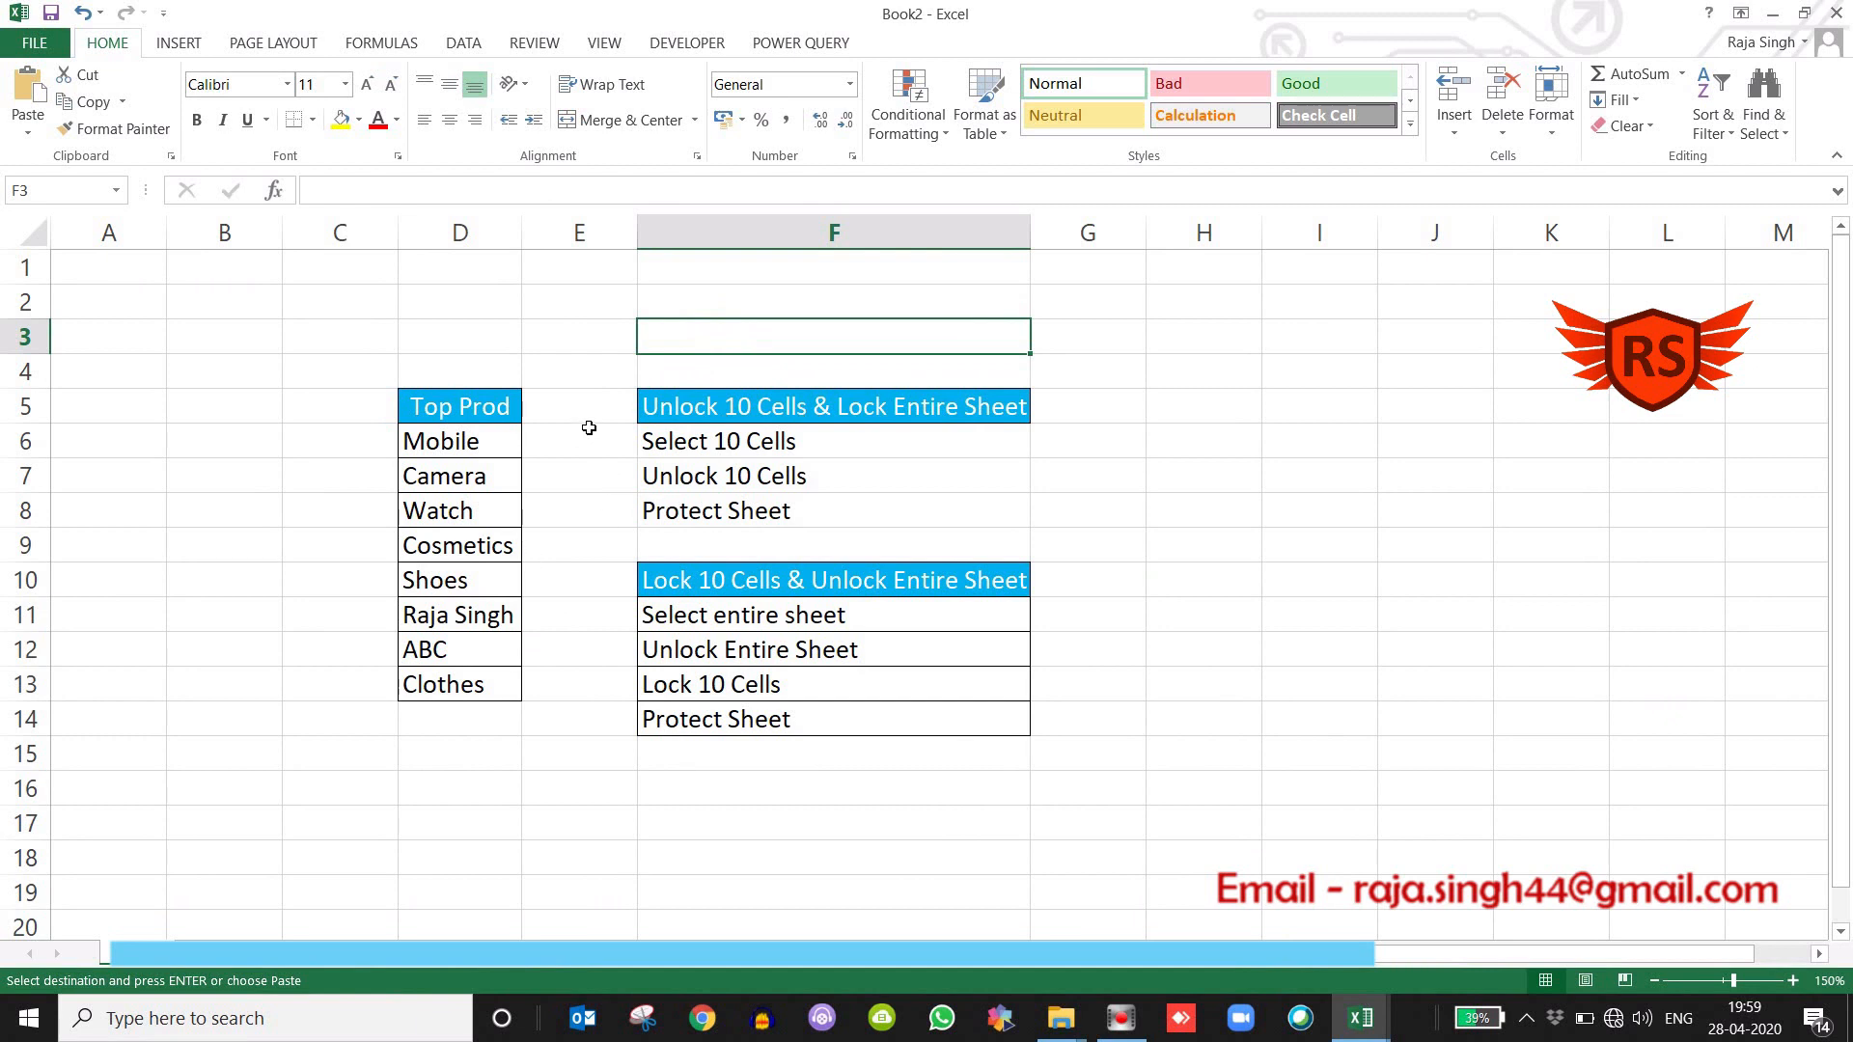
pyautogui.click(440, 311)
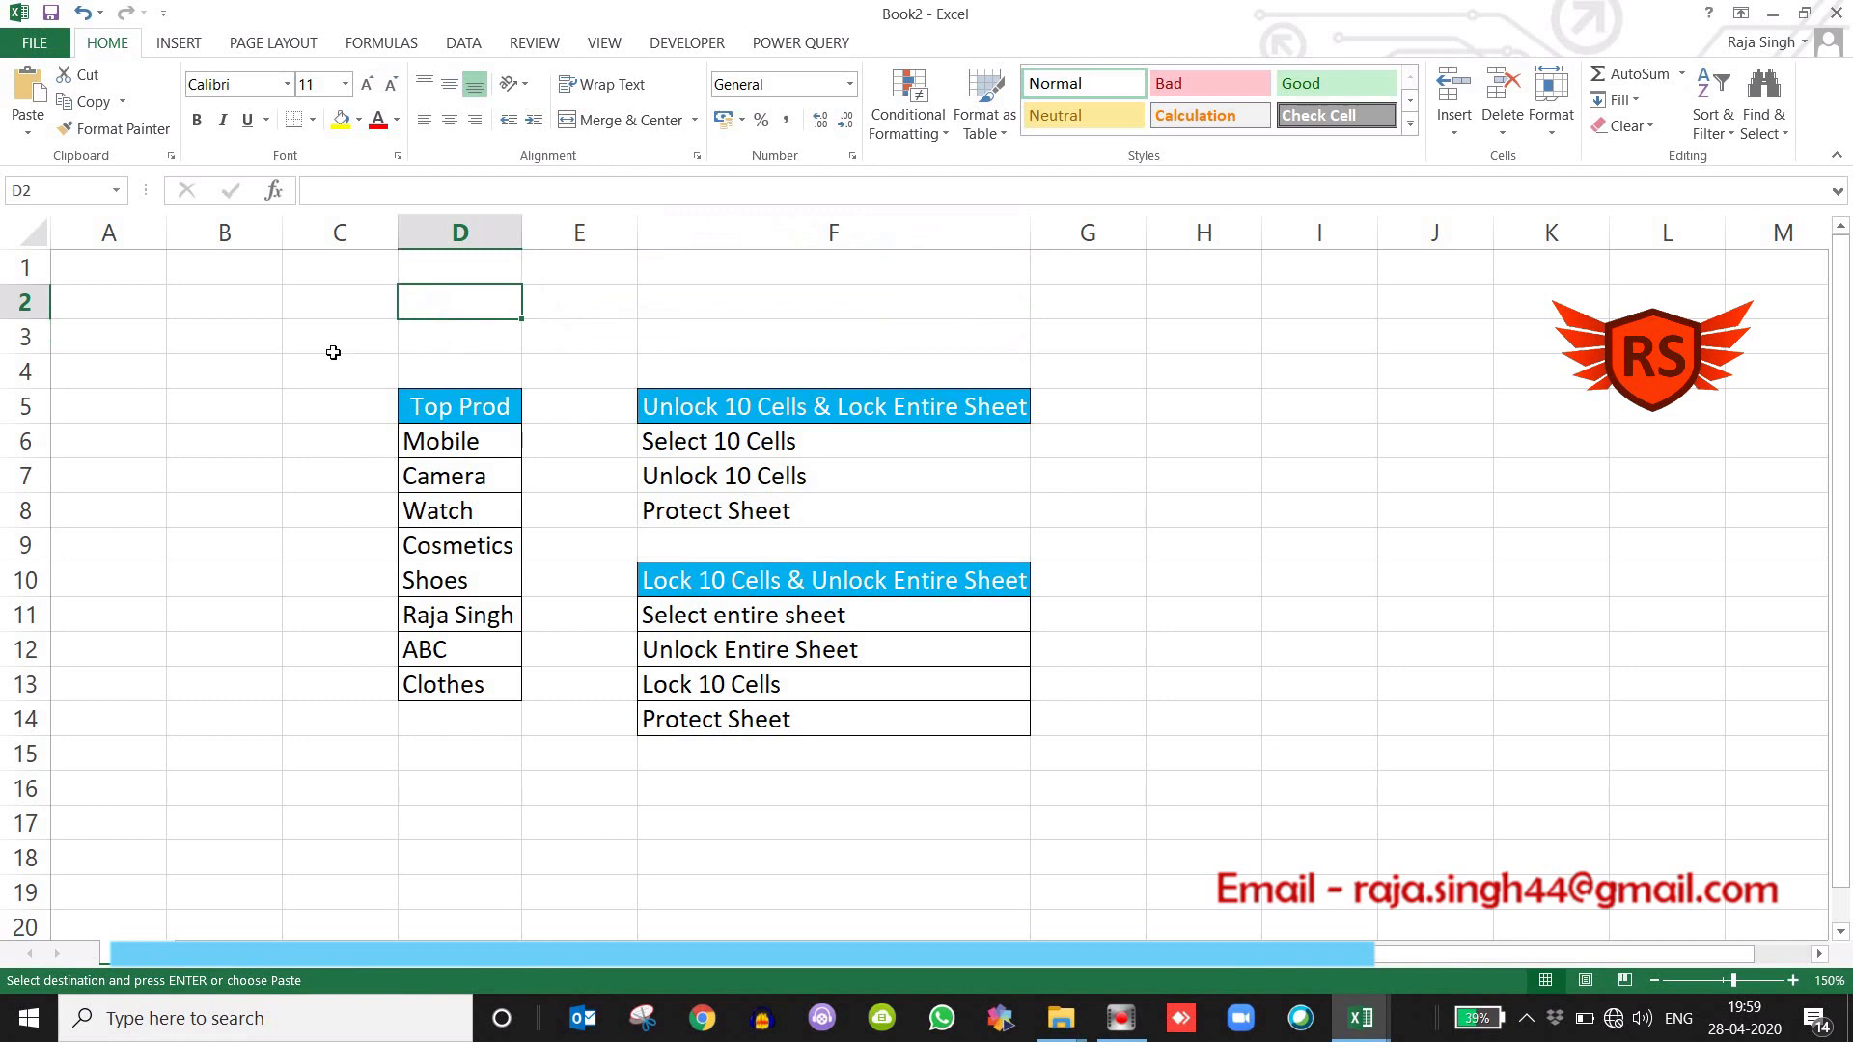
pyautogui.click(265, 371)
pyautogui.click(310, 437)
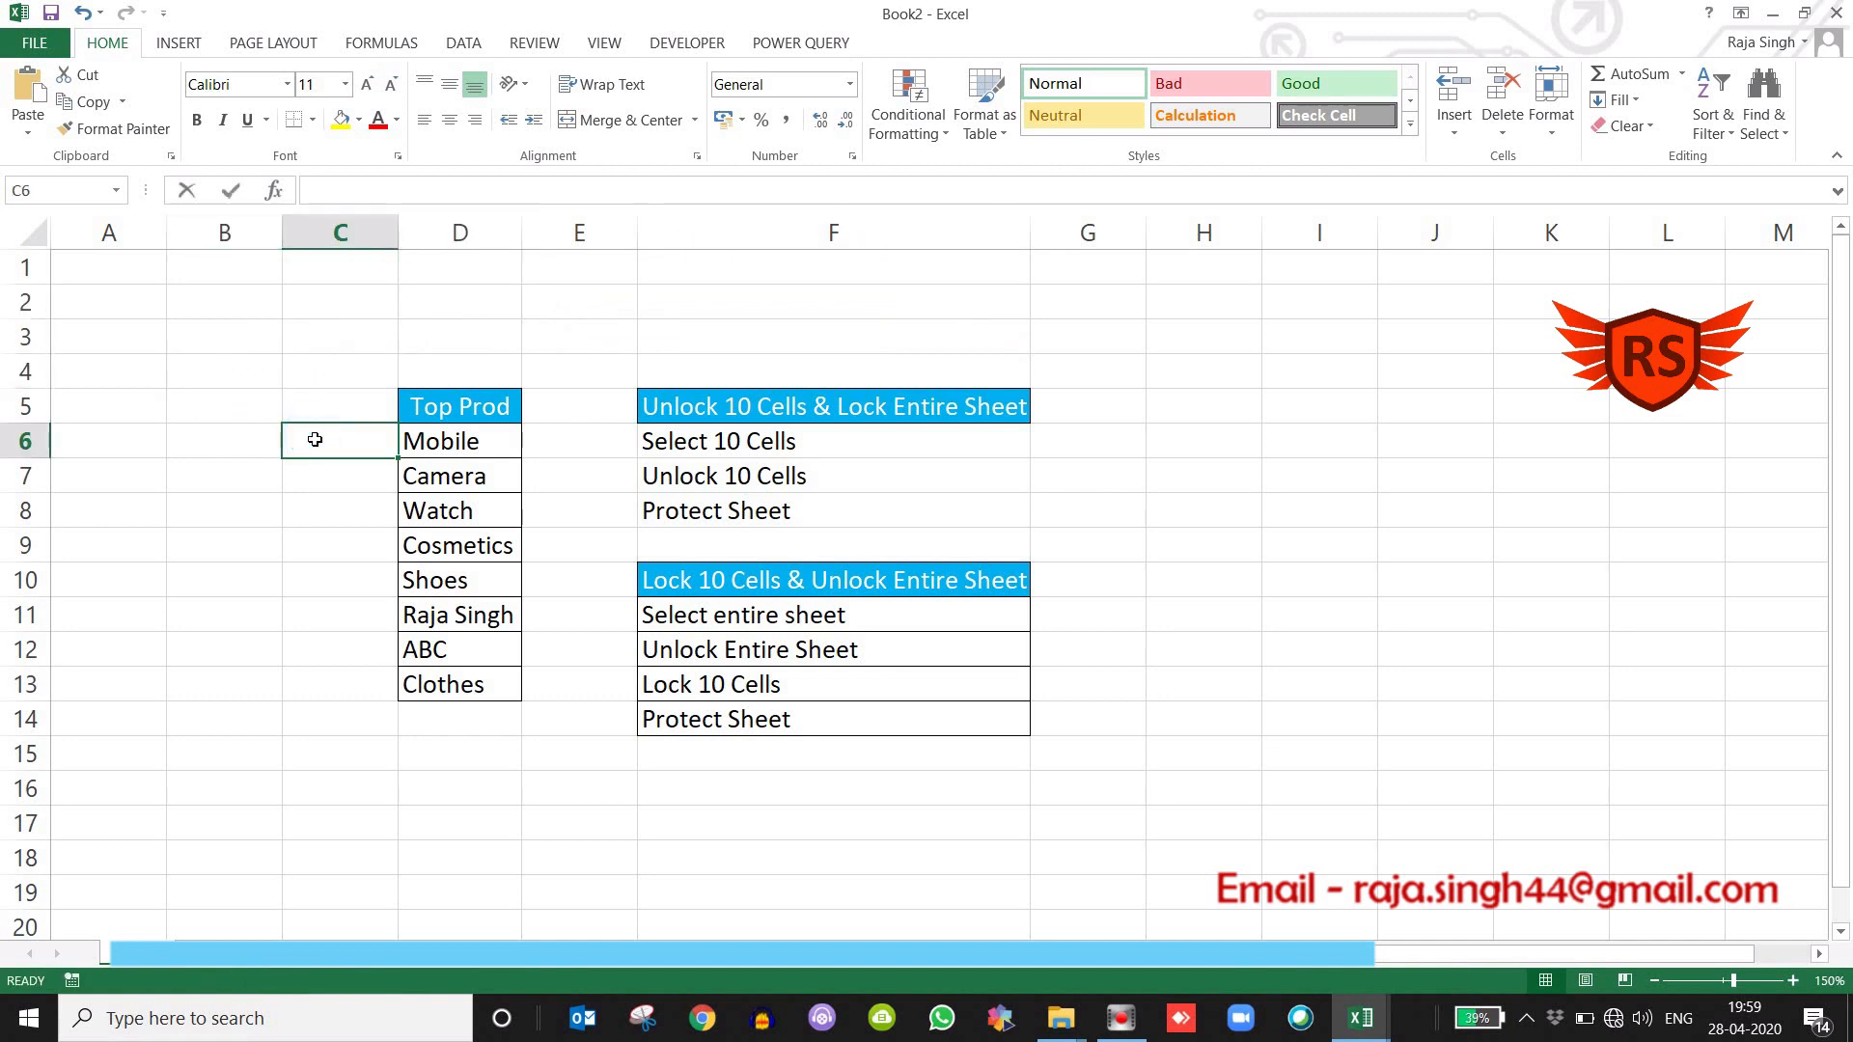
pyautogui.click(339, 533)
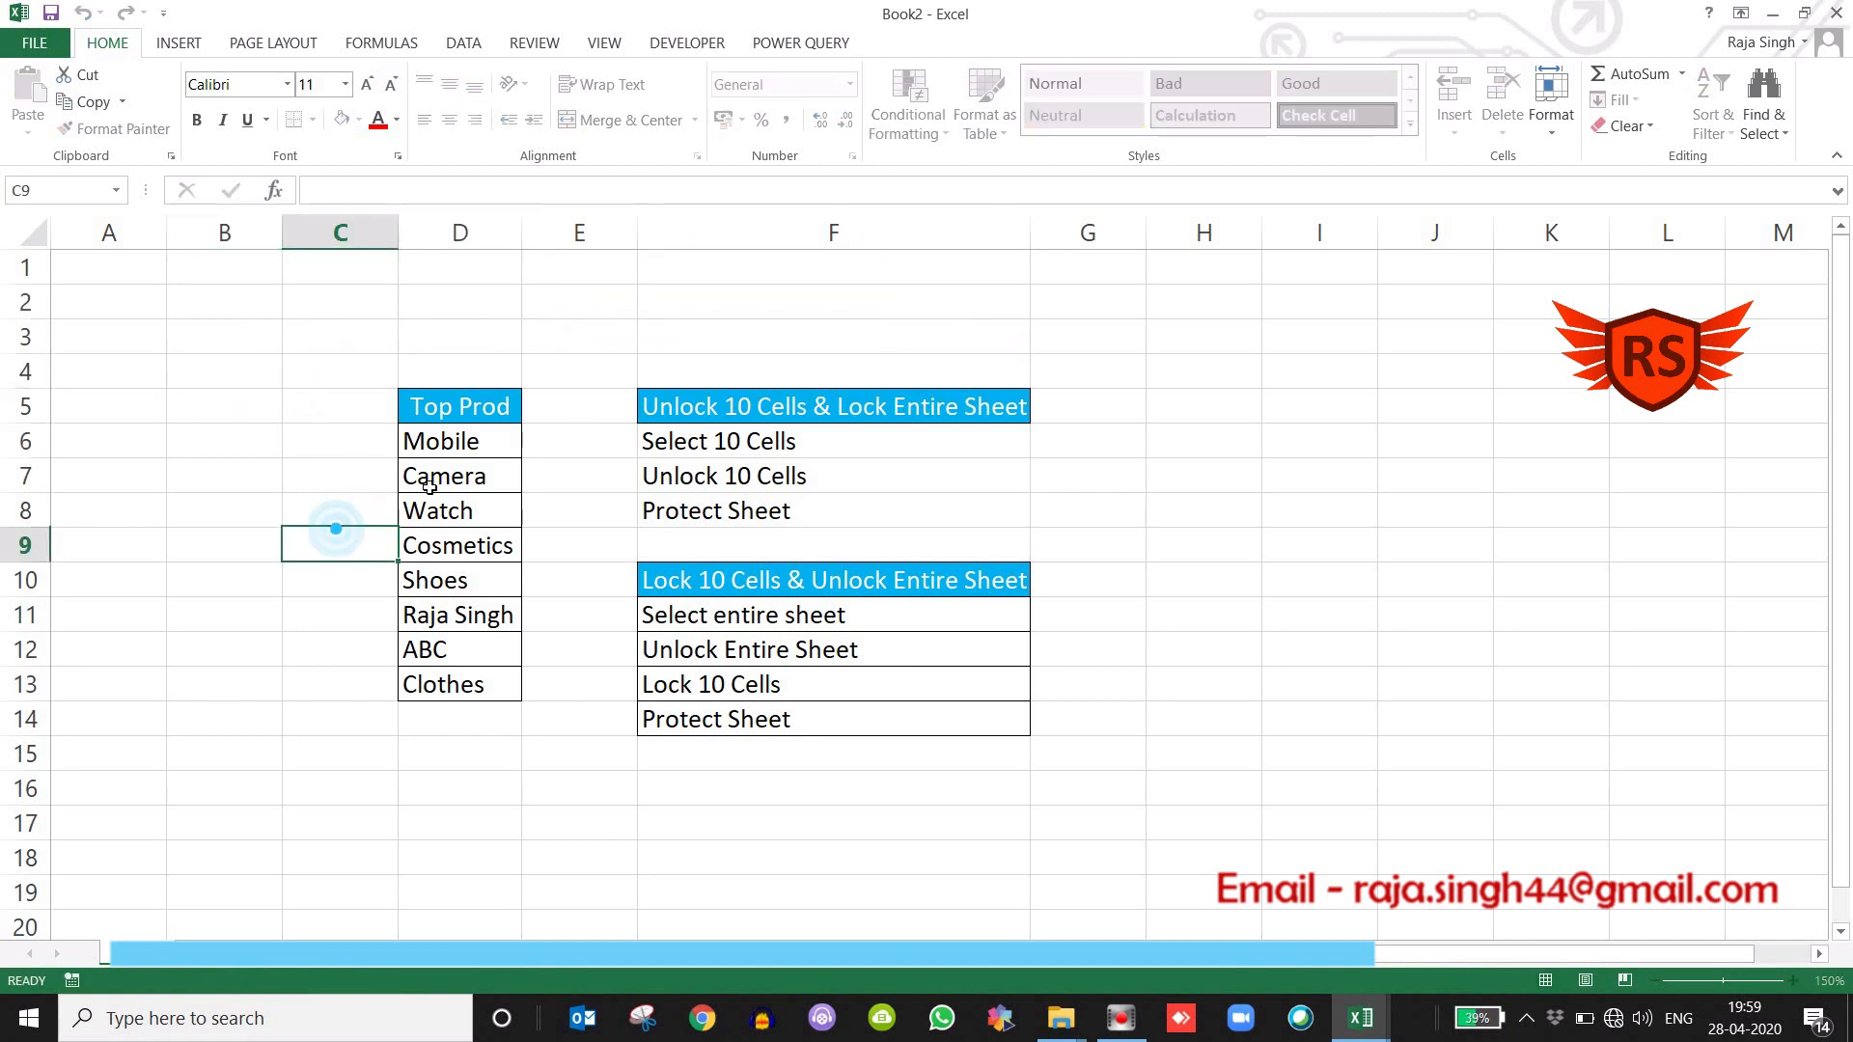
pyautogui.moveTo(453, 420); pyautogui.dragTo(487, 691)
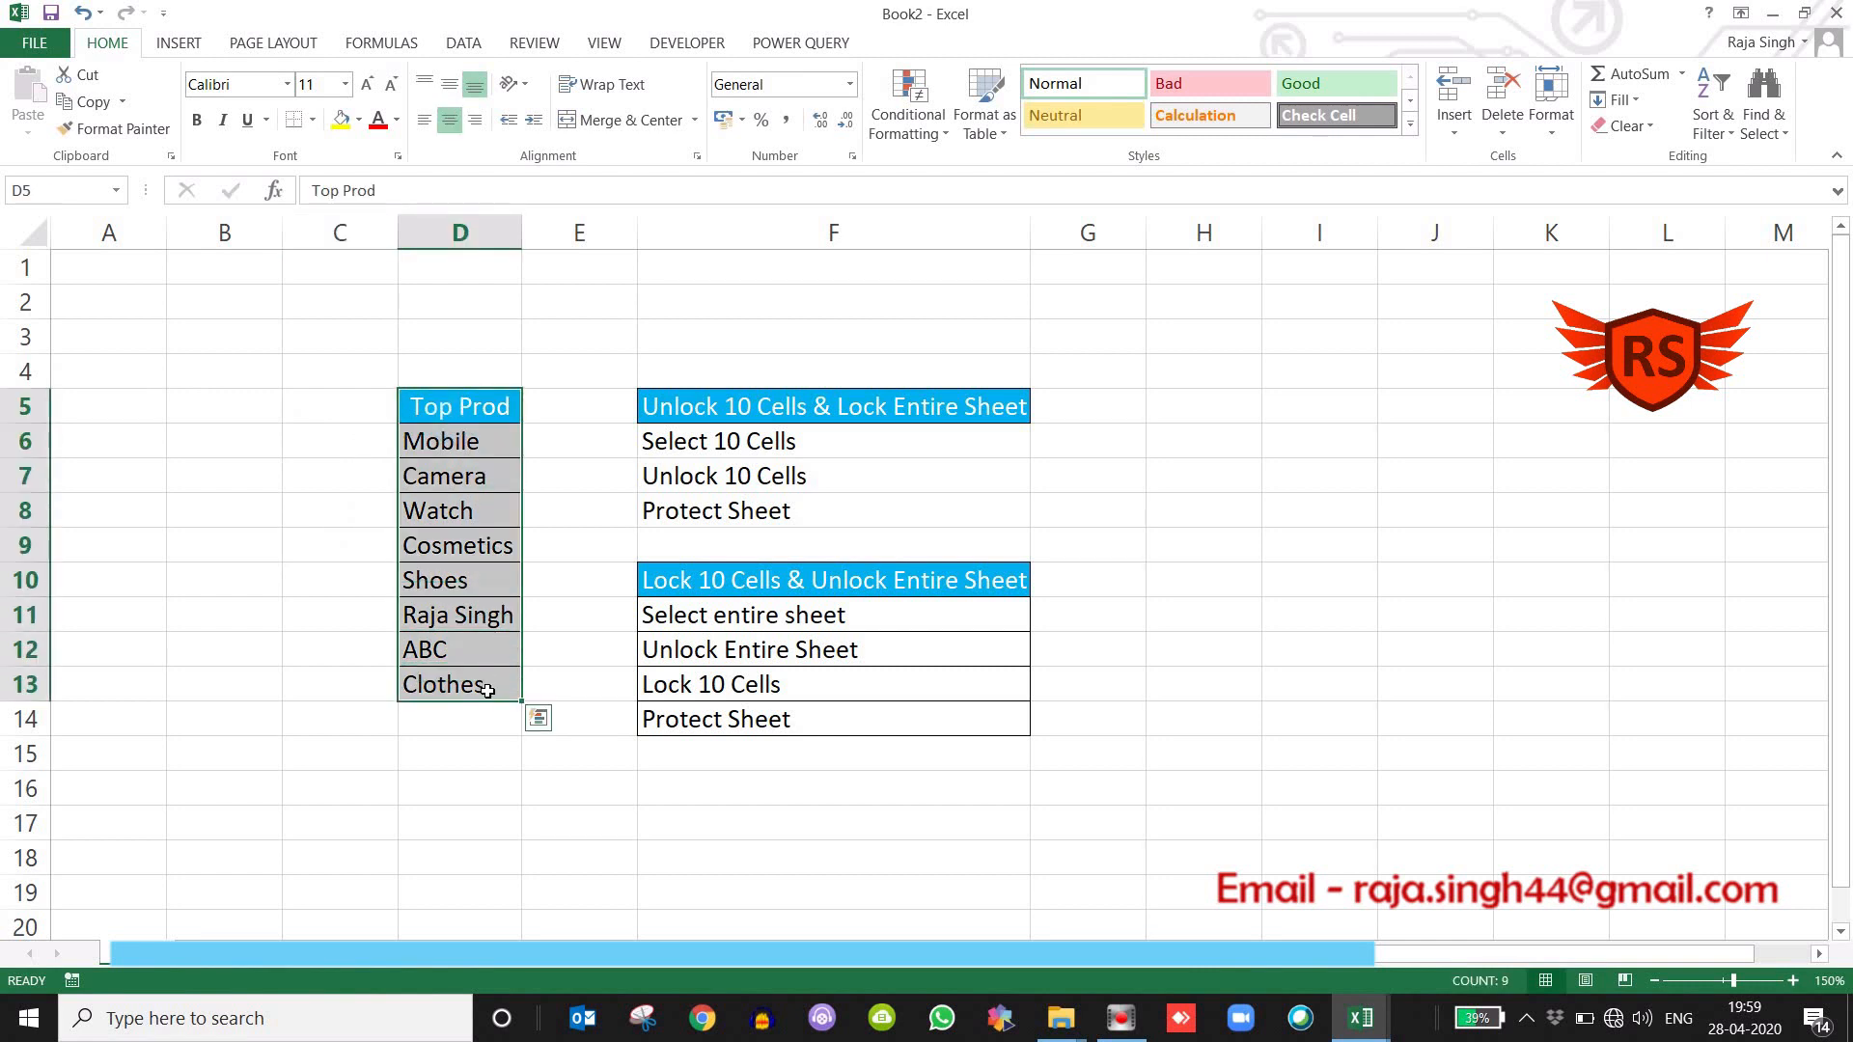
pyautogui.click(597, 543)
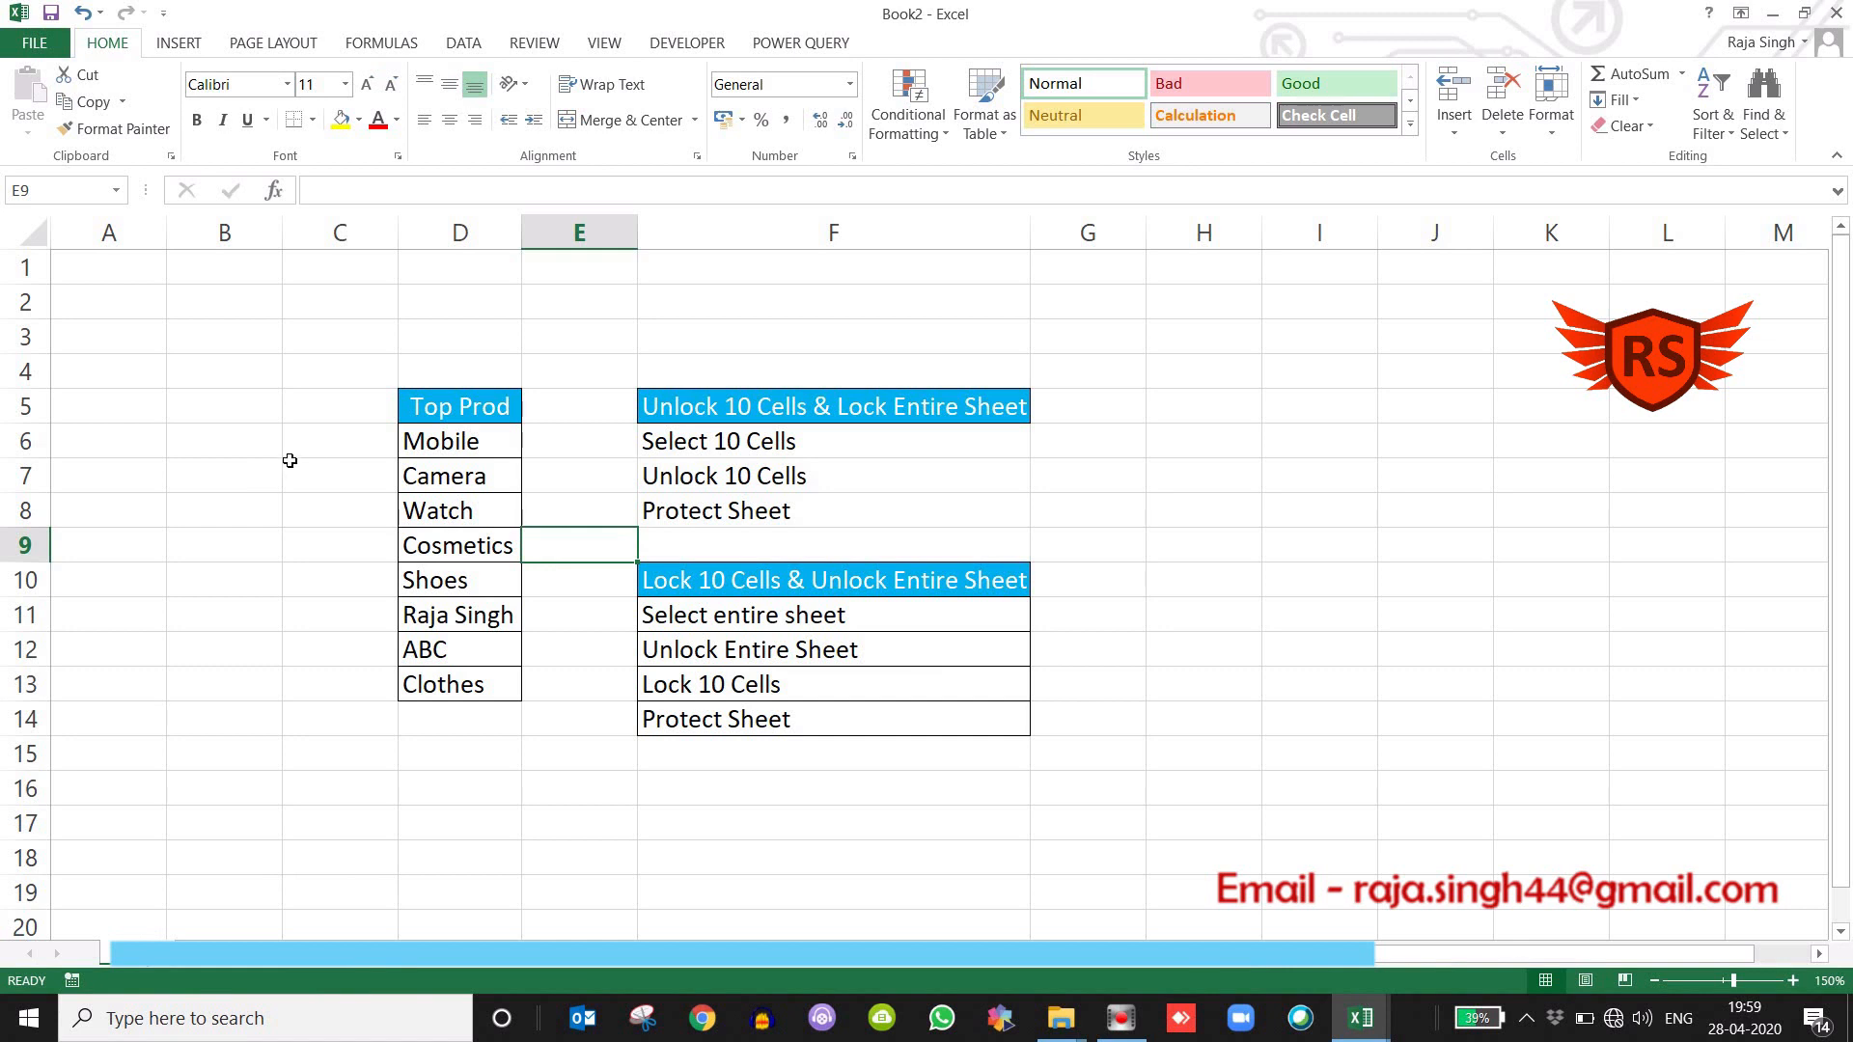
pyautogui.click(247, 437)
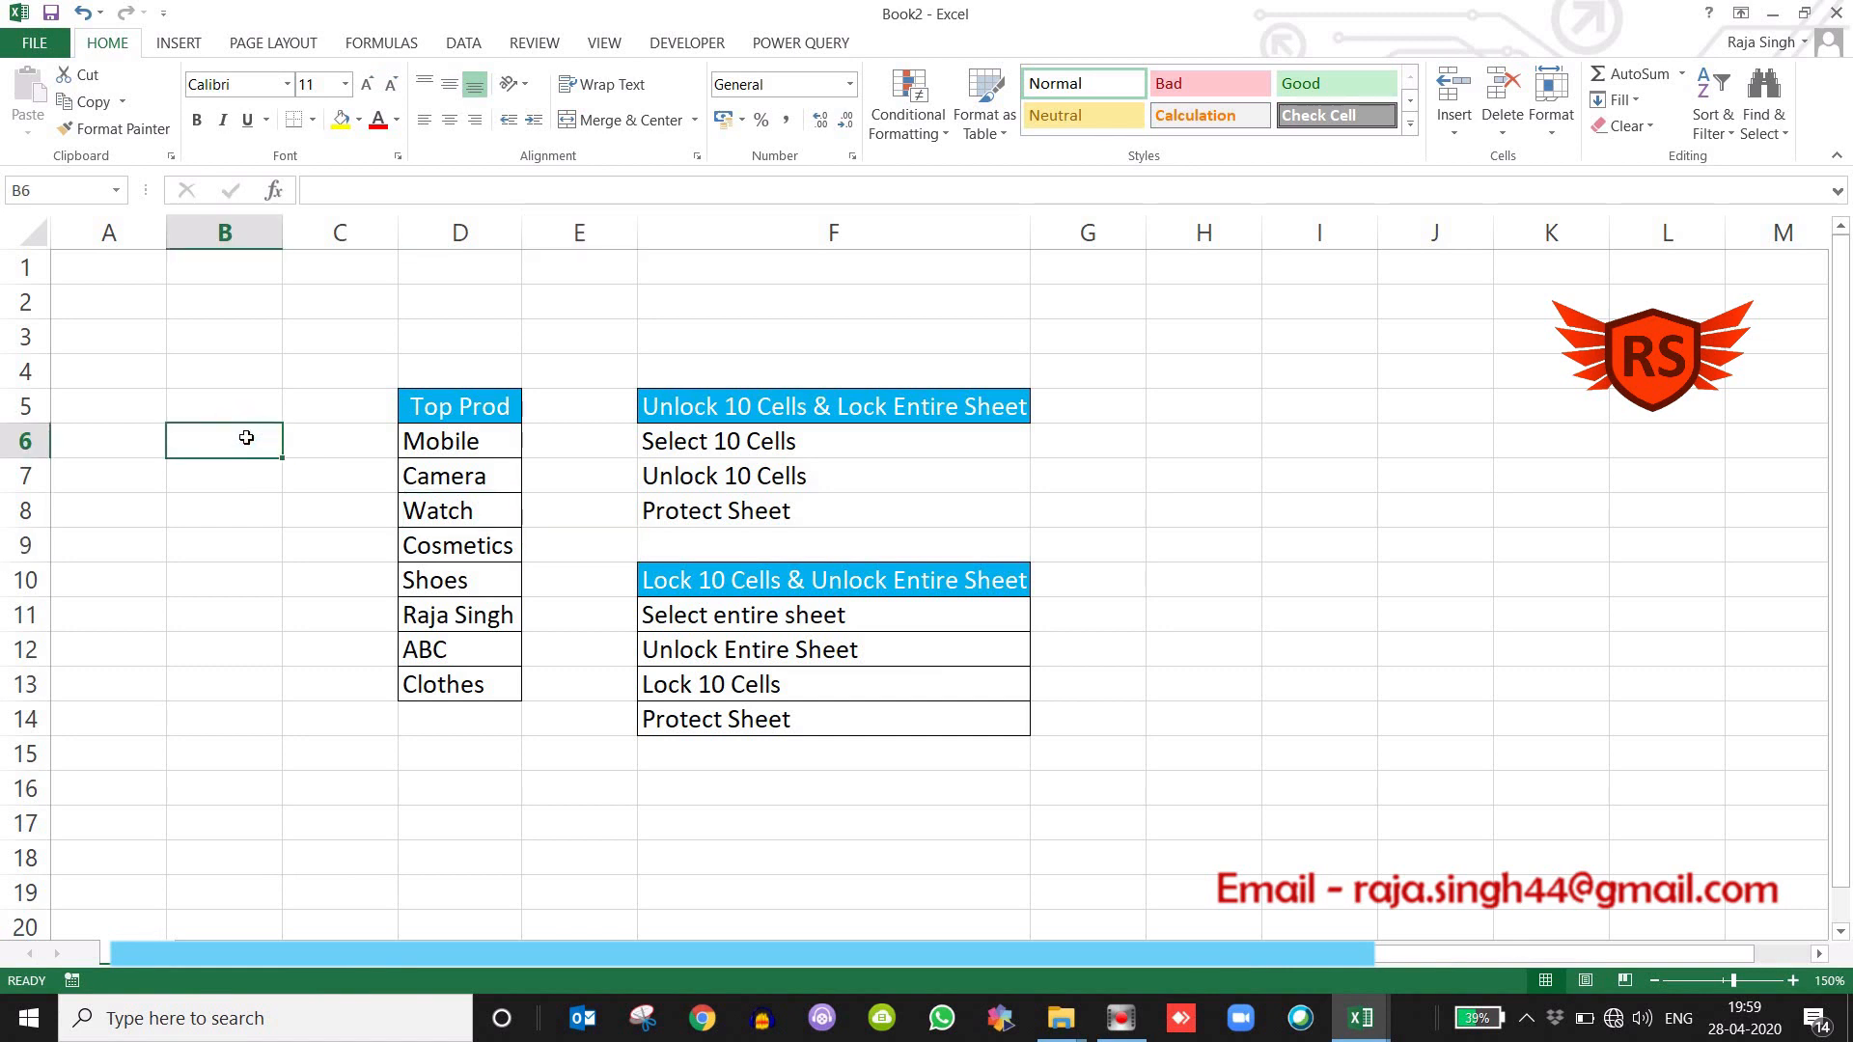
# Unlock every cell of the entire sheet by turning off the Locked protection attribute in the cell format.
pyautogui.click(29, 240)
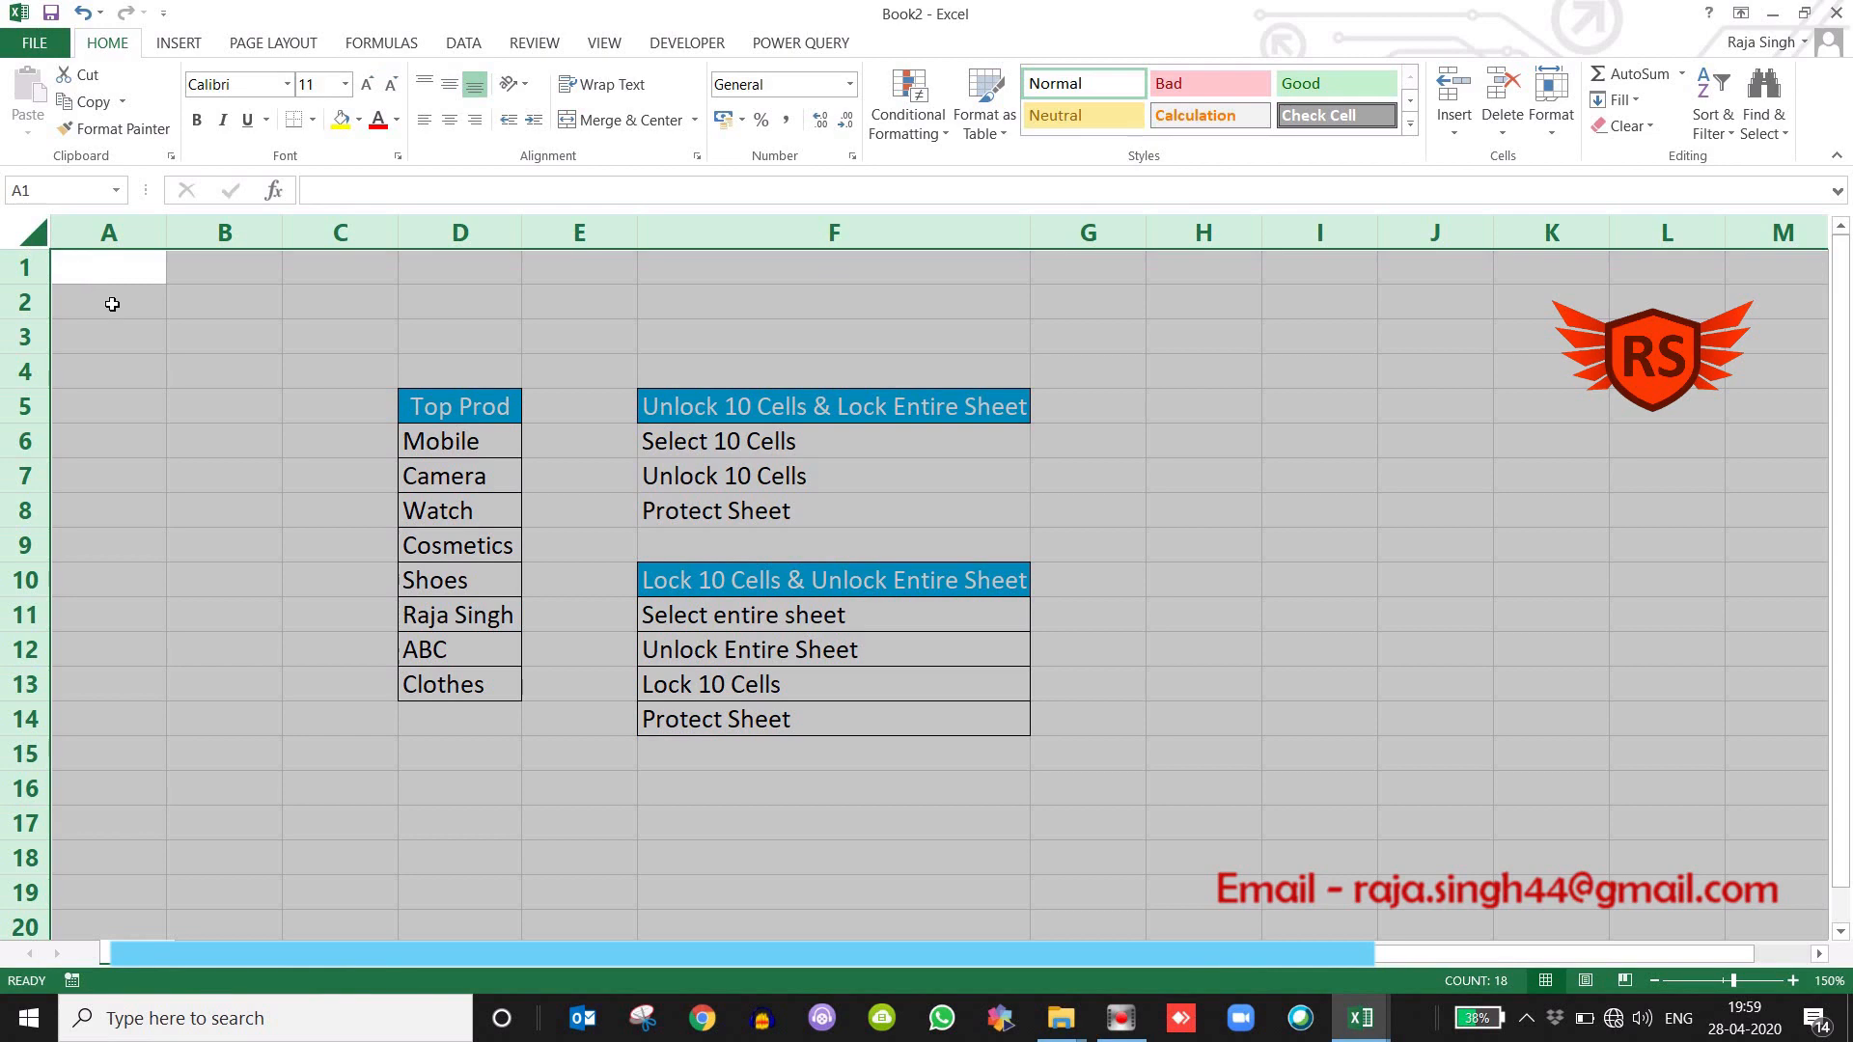
pyautogui.rightClick(183, 340)
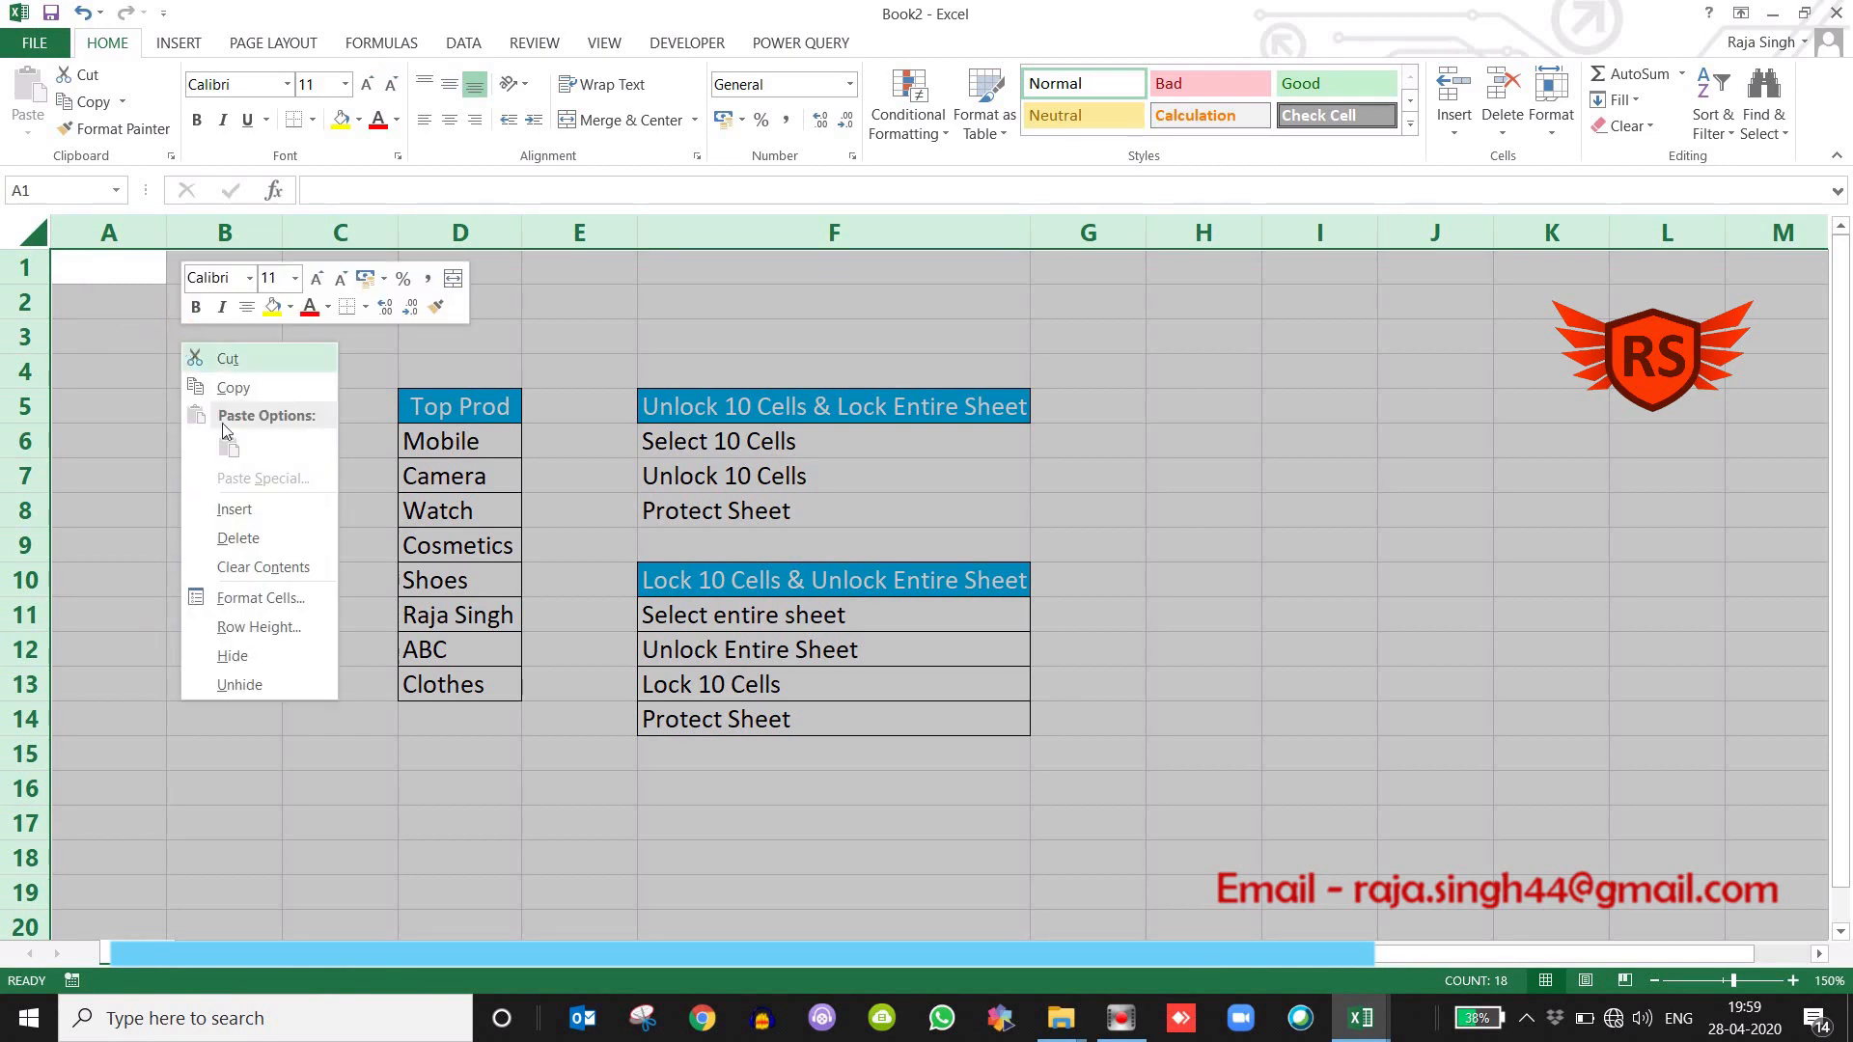
pyautogui.click(261, 598)
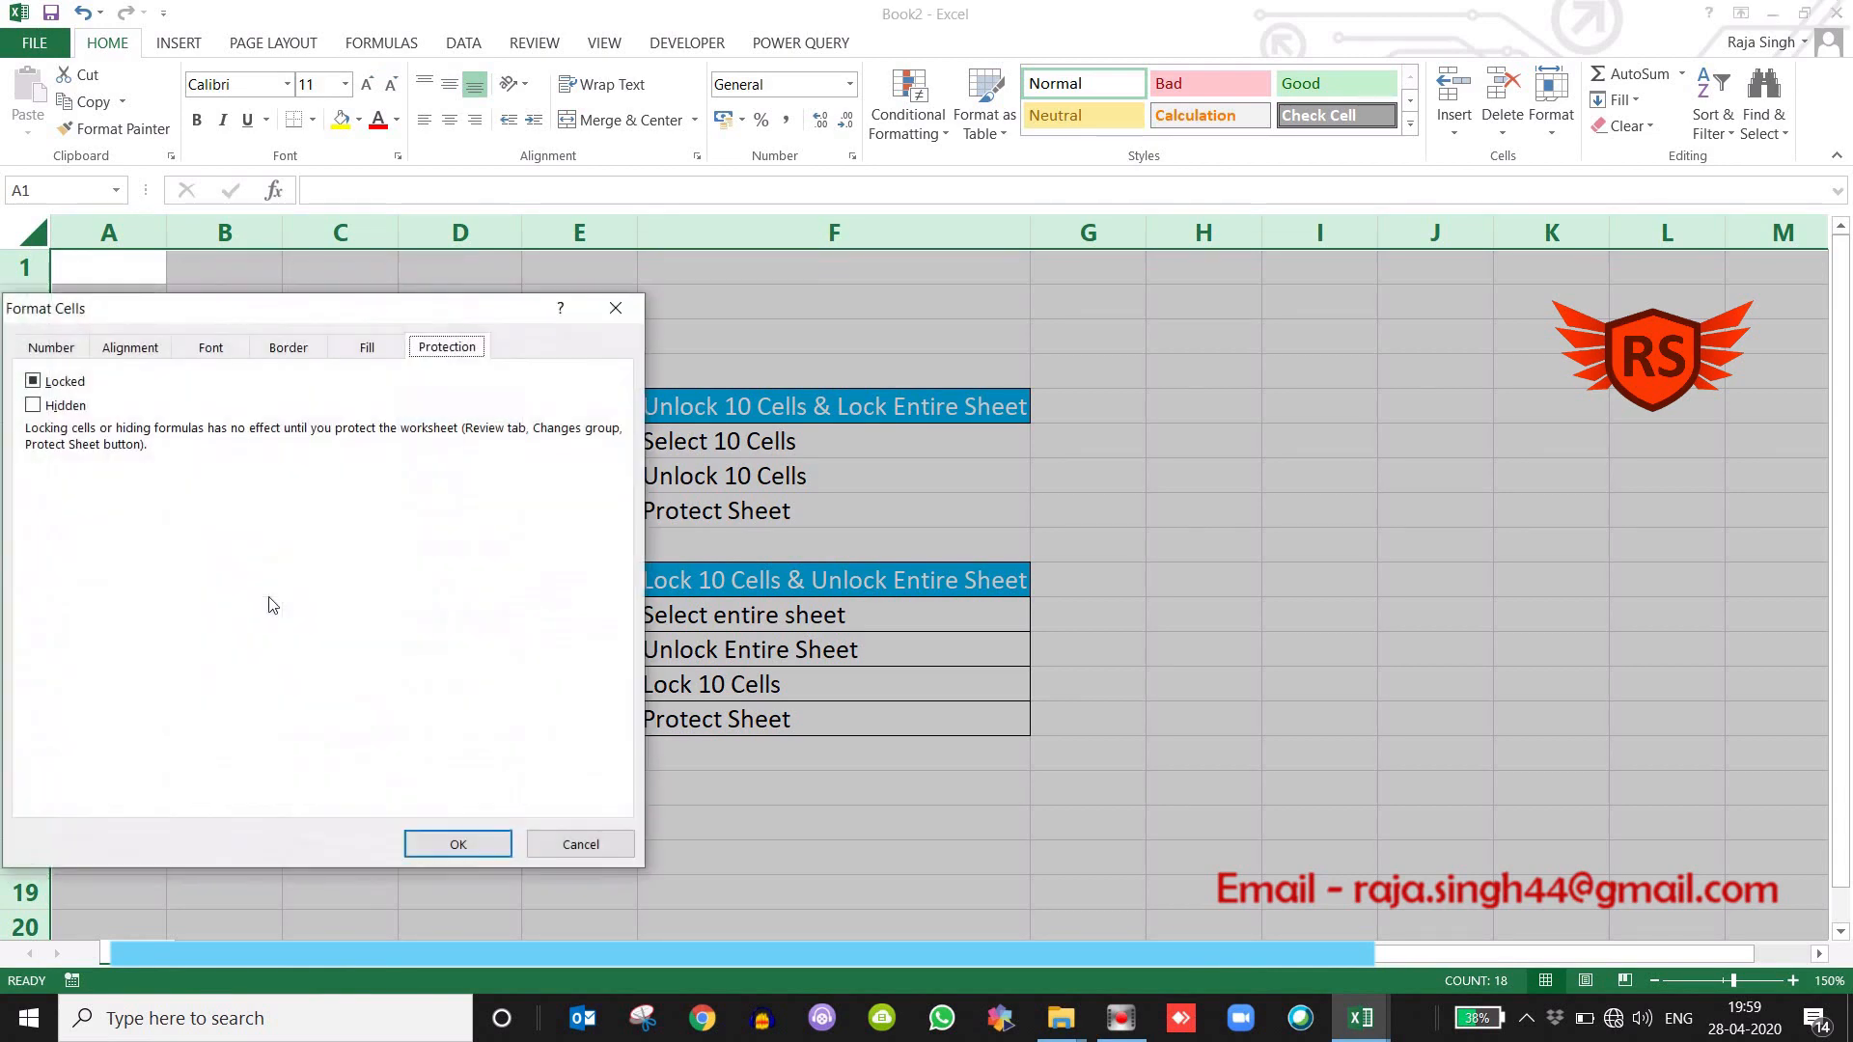
pyautogui.click(34, 383)
pyautogui.click(34, 383)
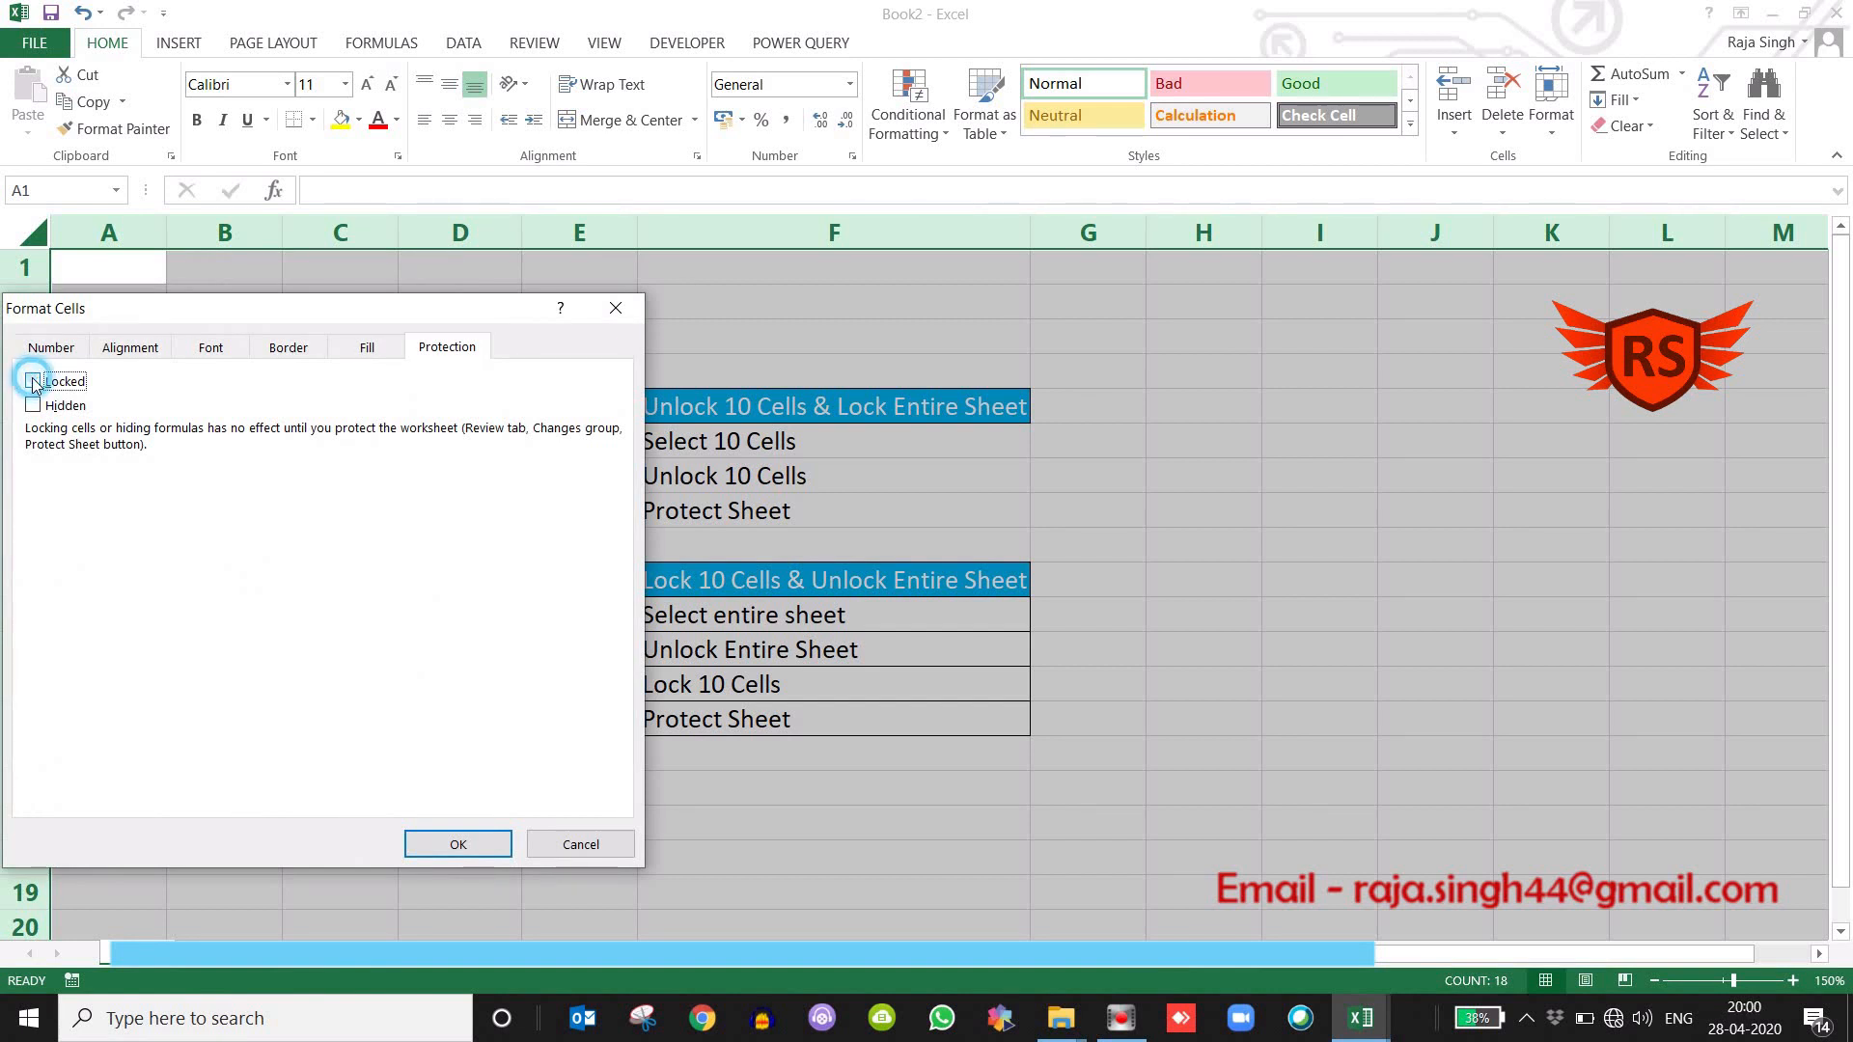
pyautogui.click(477, 846)
pyautogui.click(1229, 475)
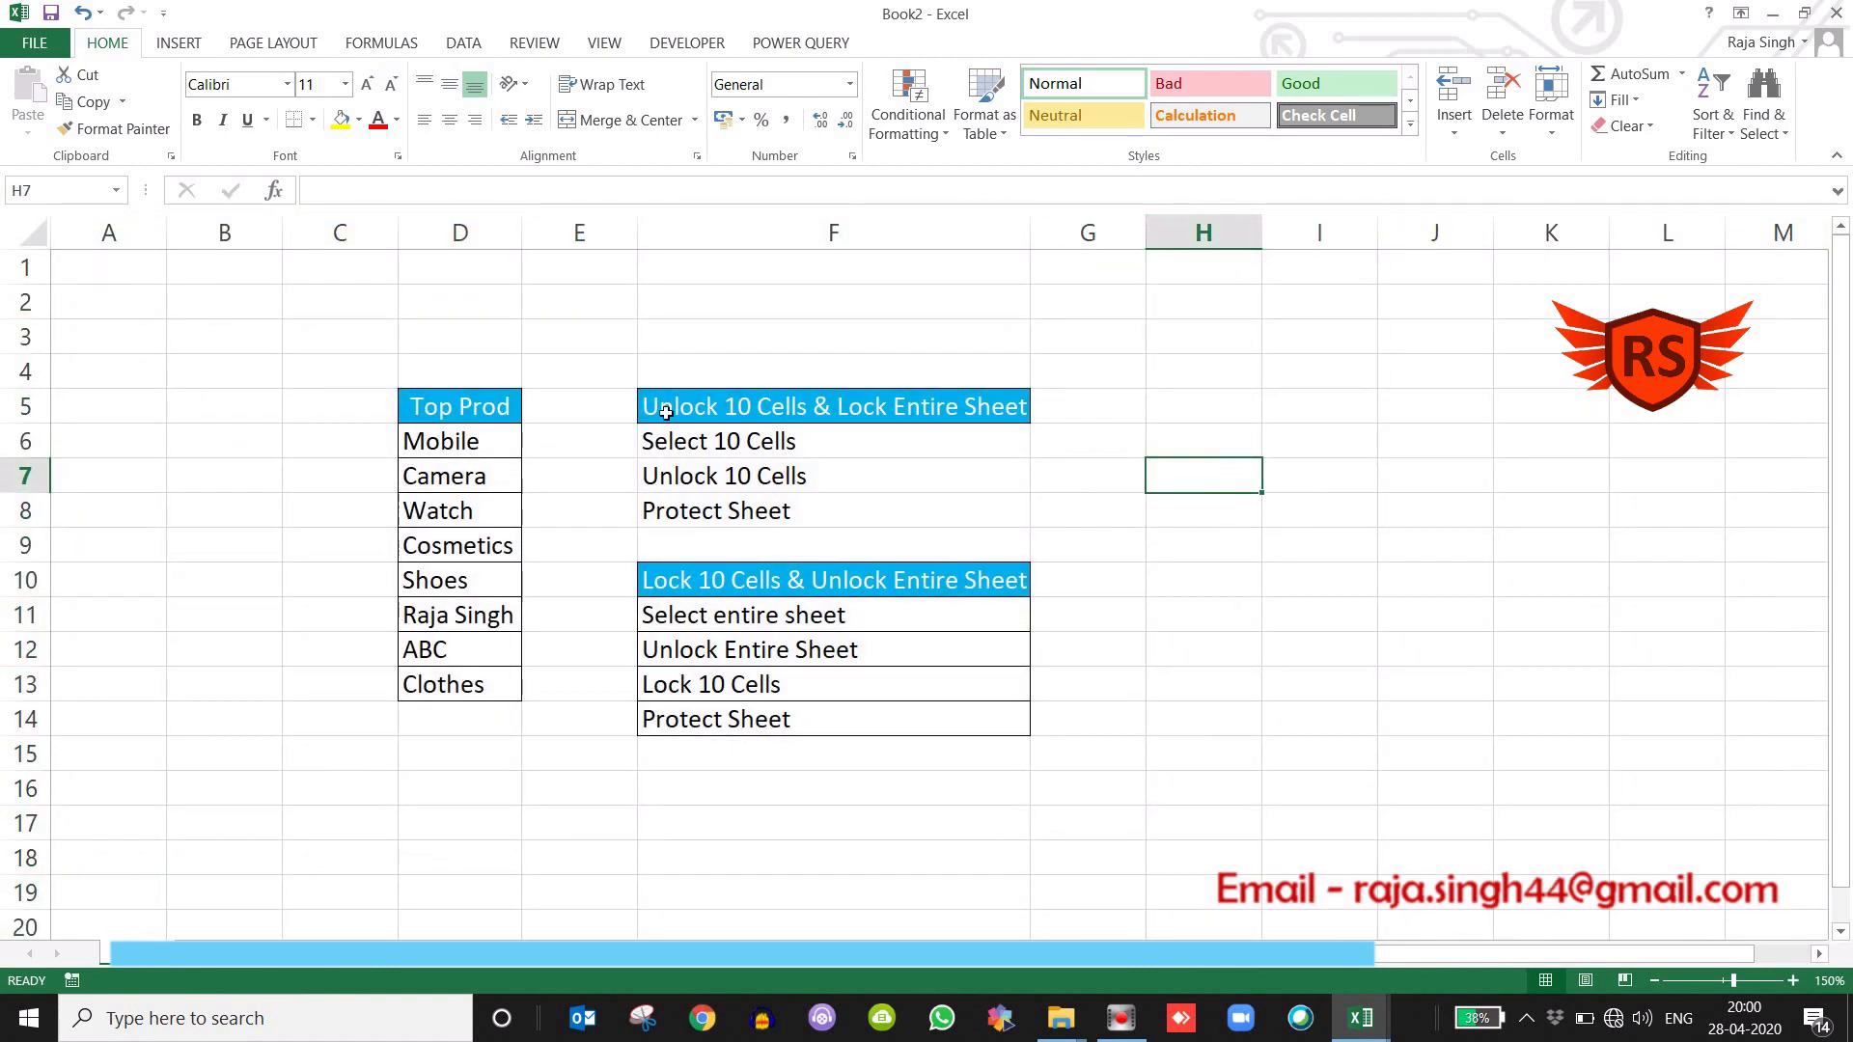
# Lock only the Top Prod range D5:D13 by turning on the Locked protection attribute for those cells.
pyautogui.moveTo(462, 633); pyautogui.dragTo(462, 691)
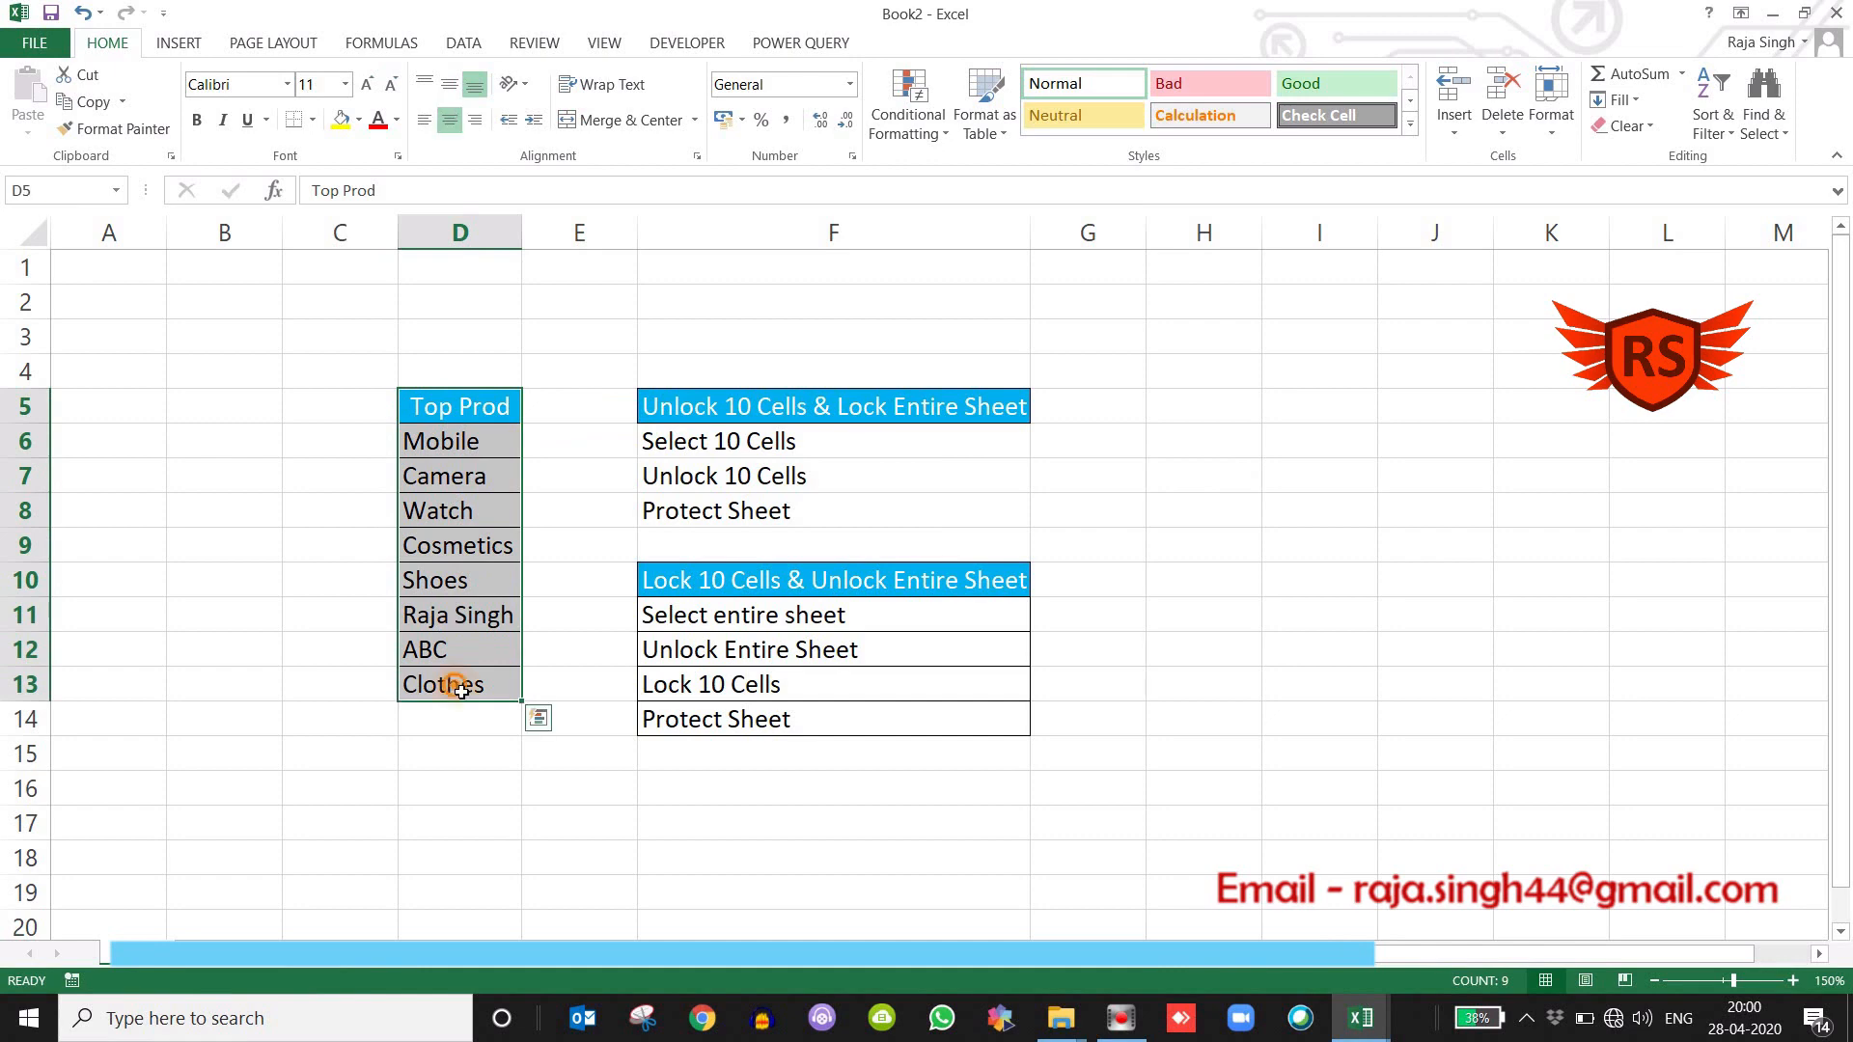
pyautogui.rightClick(463, 689)
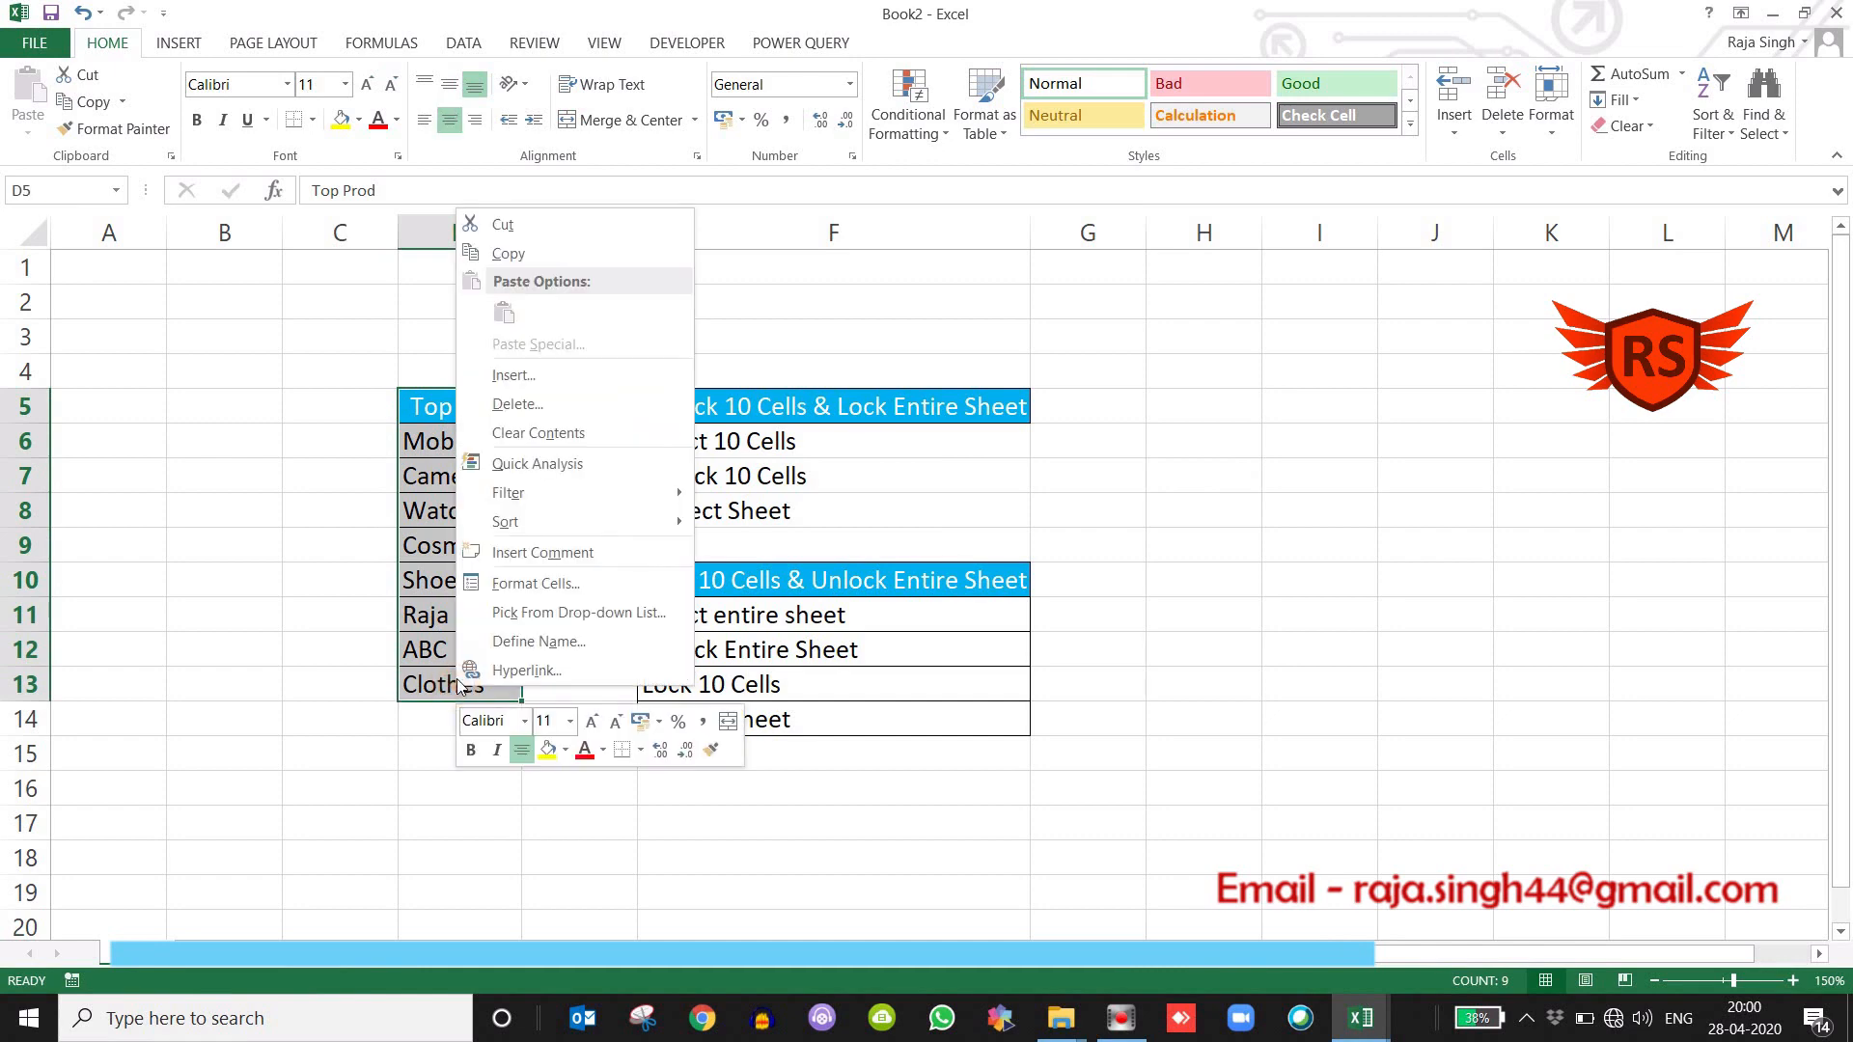
pyautogui.click(536, 584)
pyautogui.click(243, 372)
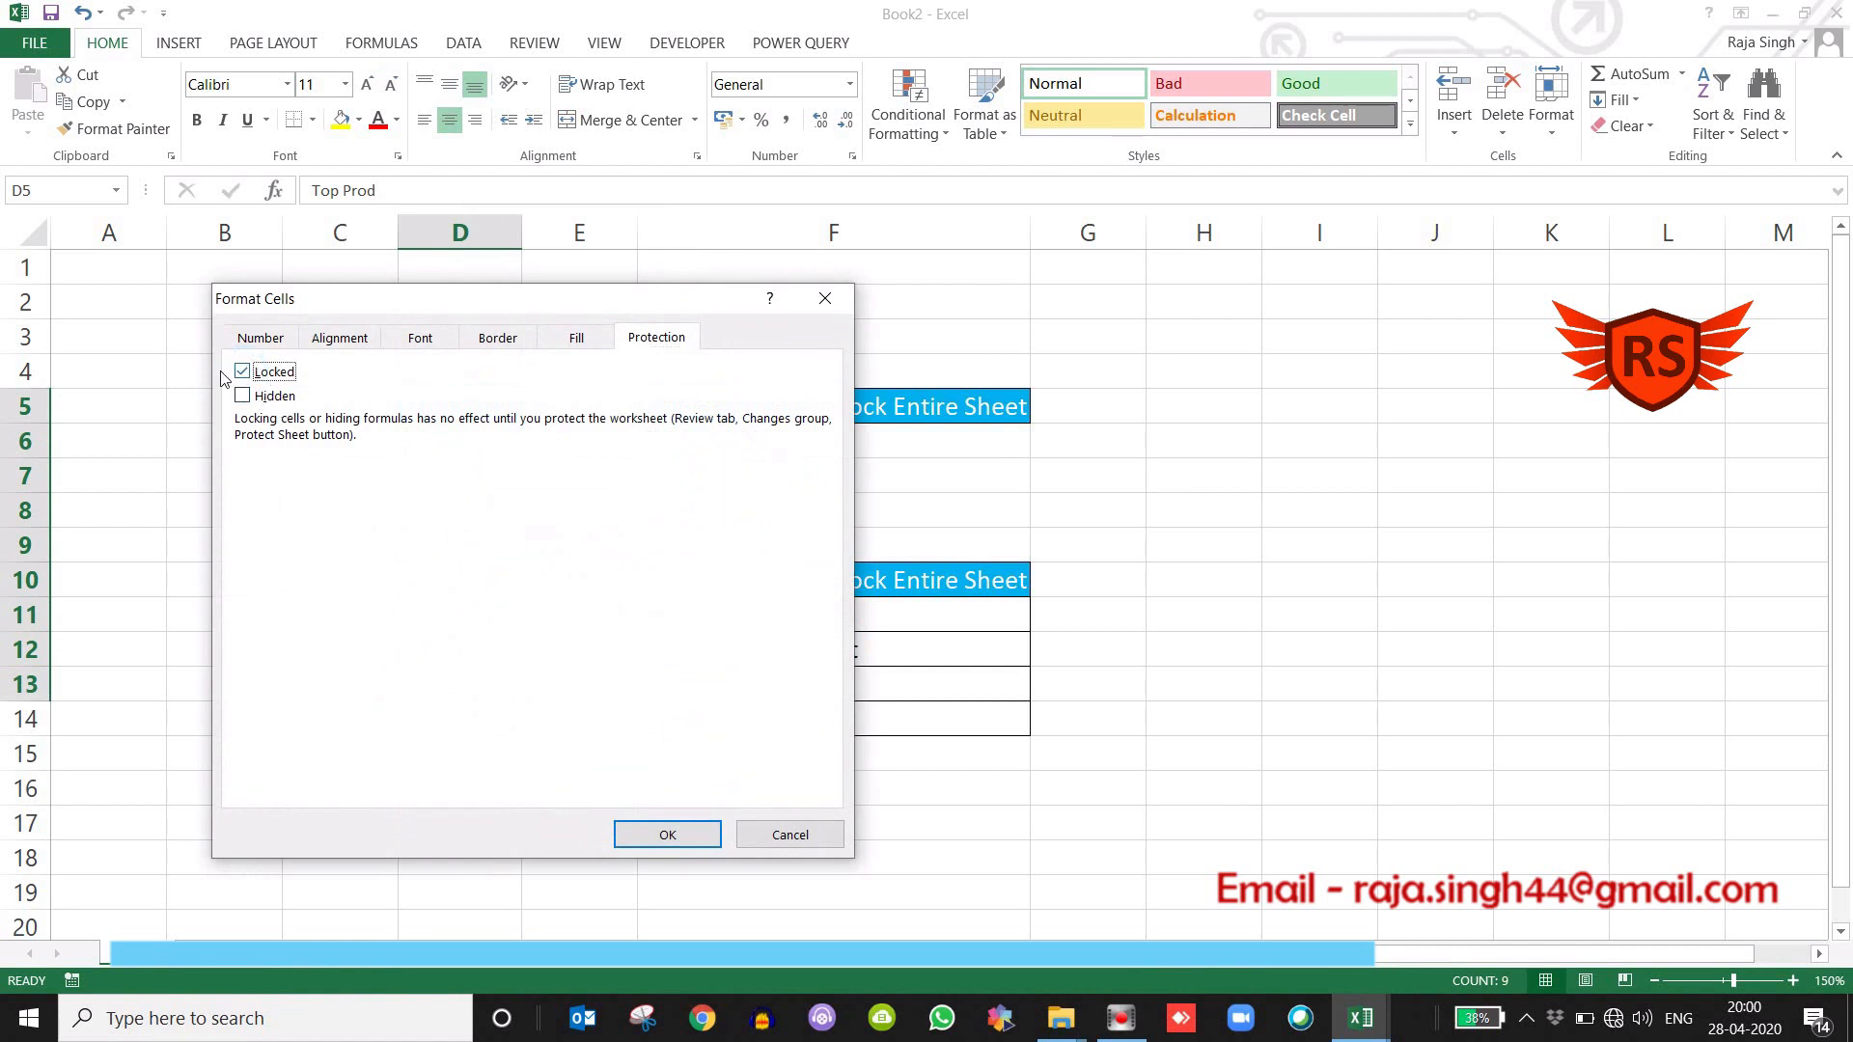
pyautogui.click(662, 836)
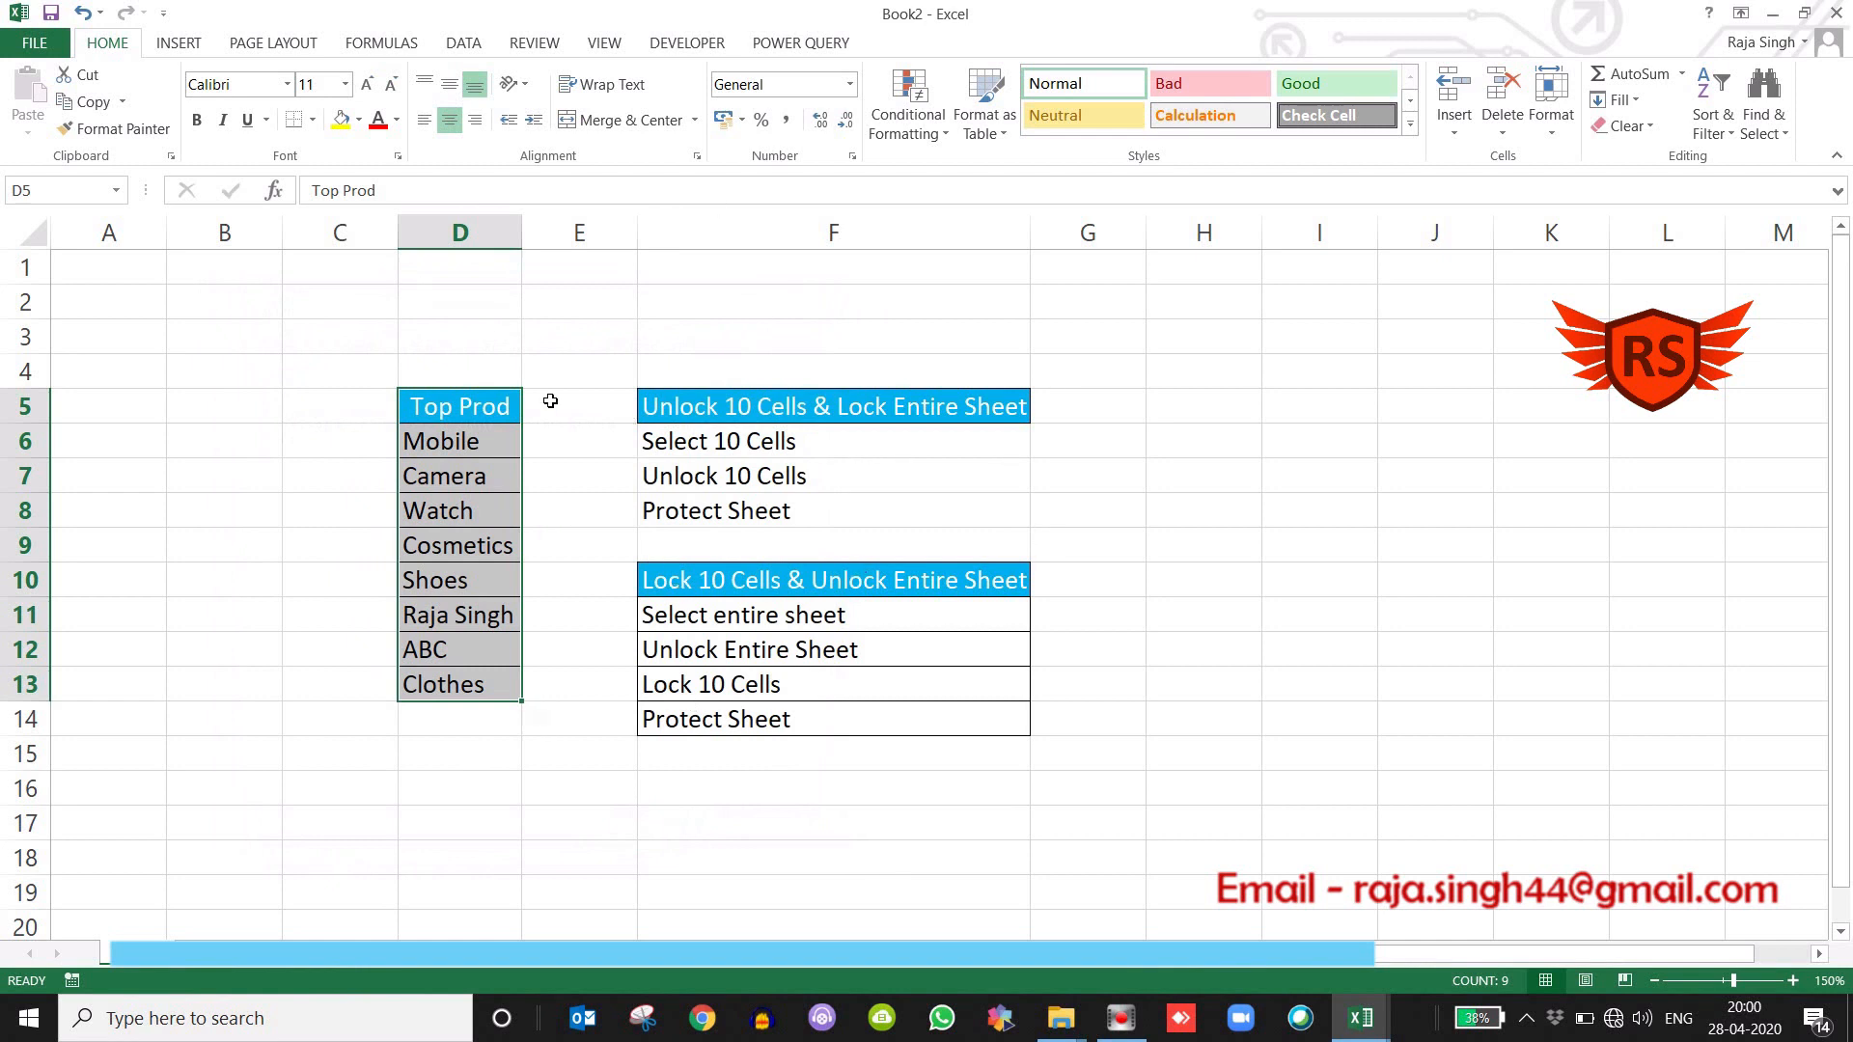
pyautogui.click(452, 409)
pyautogui.moveTo(451, 409); pyautogui.dragTo(470, 687)
pyautogui.click(326, 645)
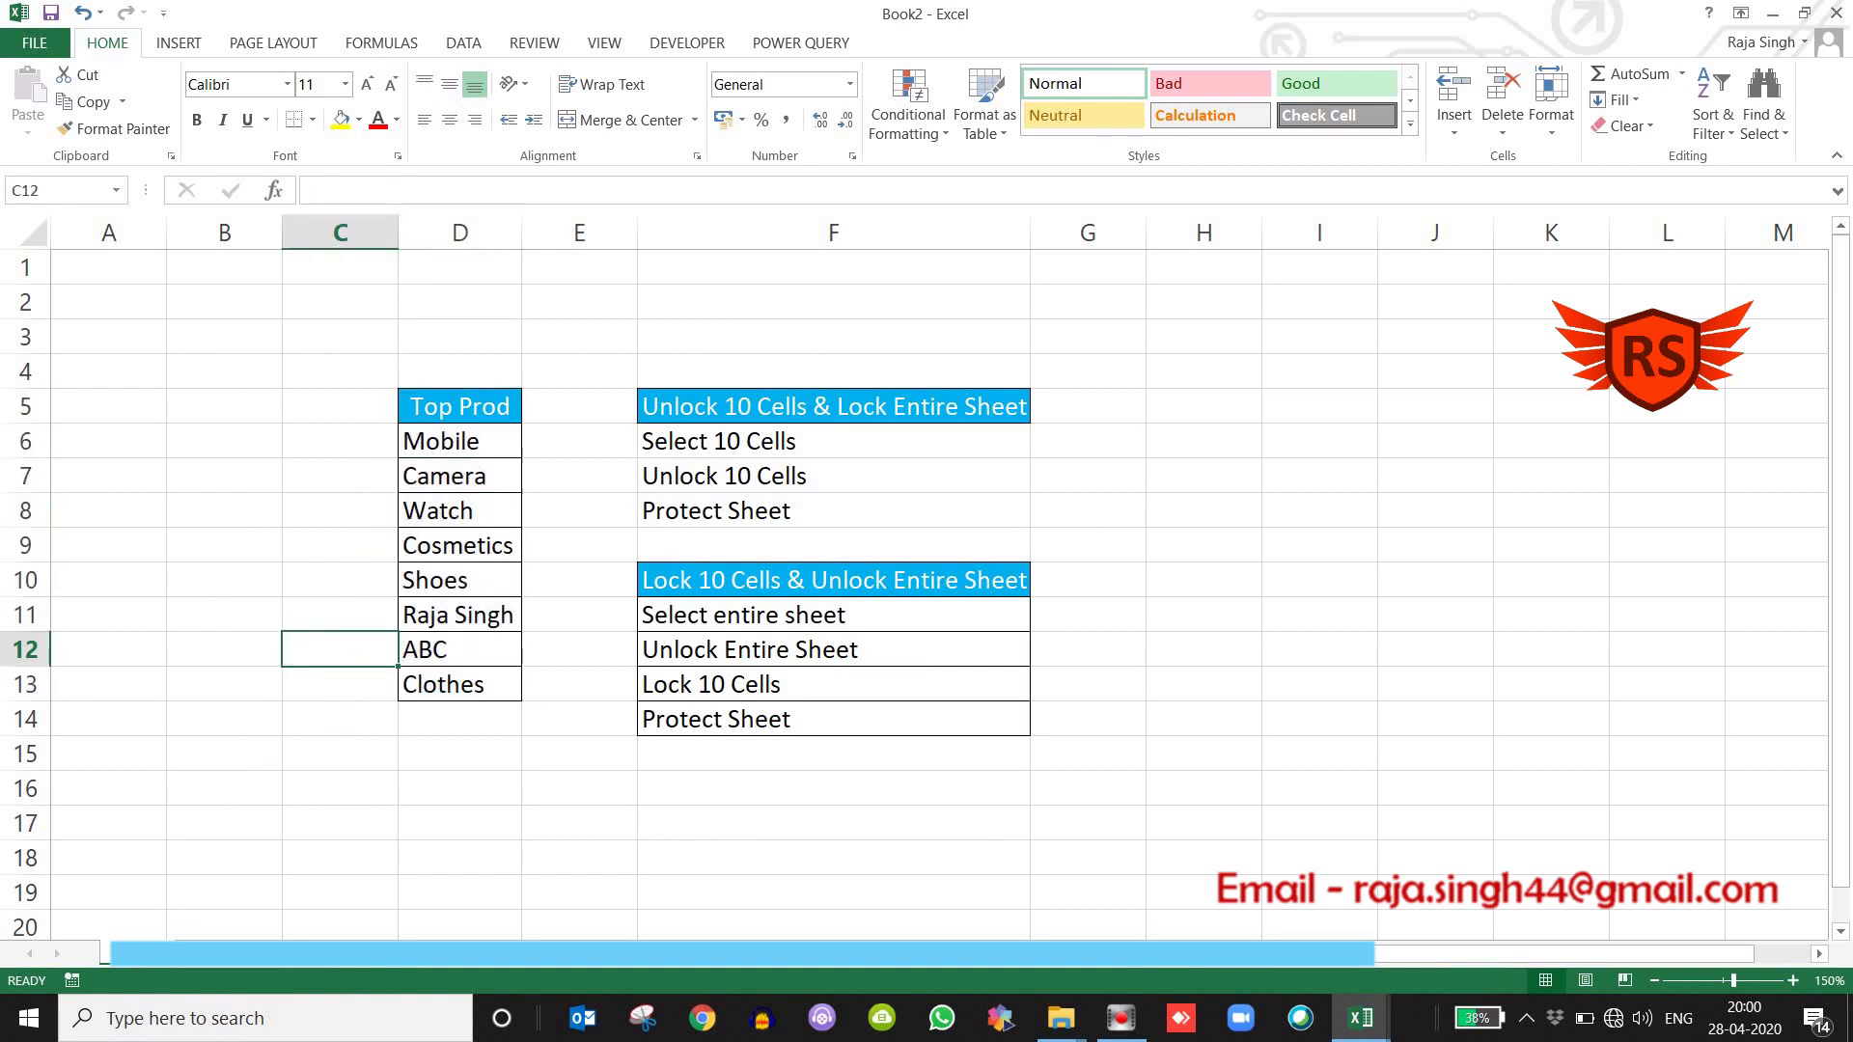
# Protect the sheet with a password, entering and confirming the password and keeping the default user permissions.
pyautogui.rightClick(145, 950)
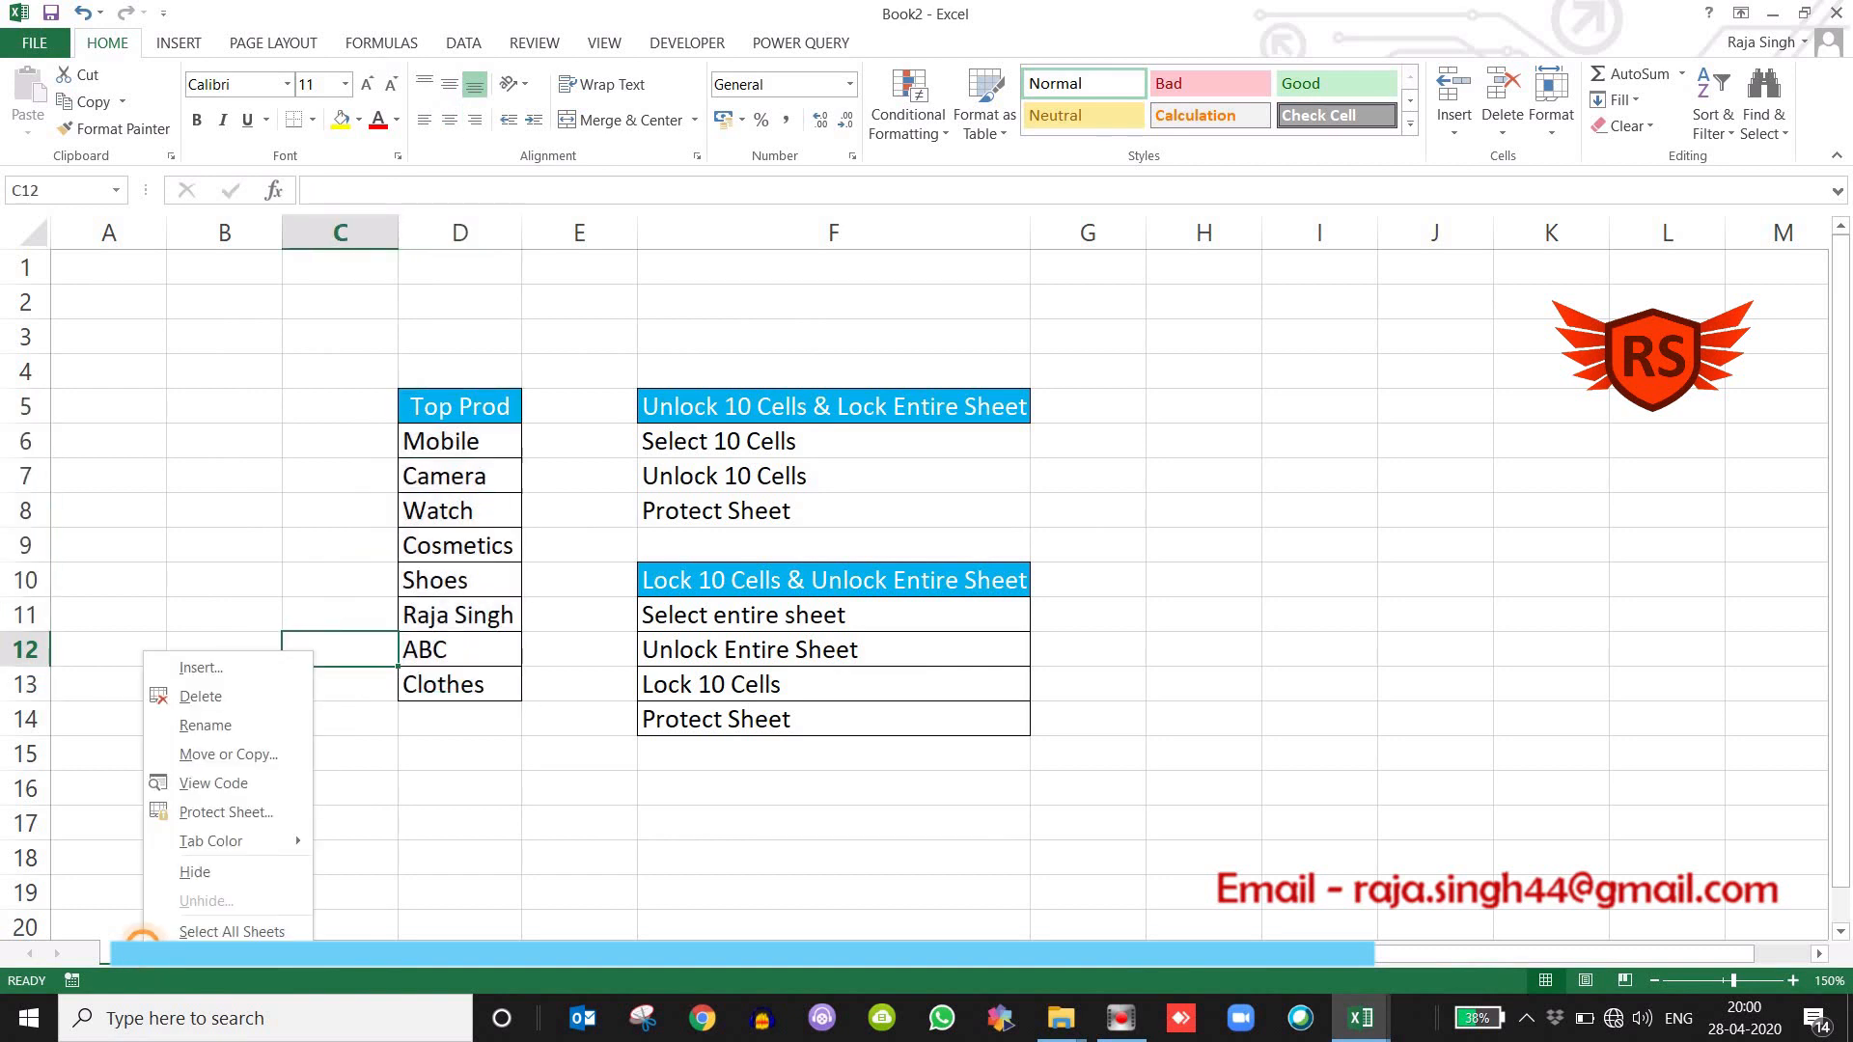
pyautogui.click(225, 813)
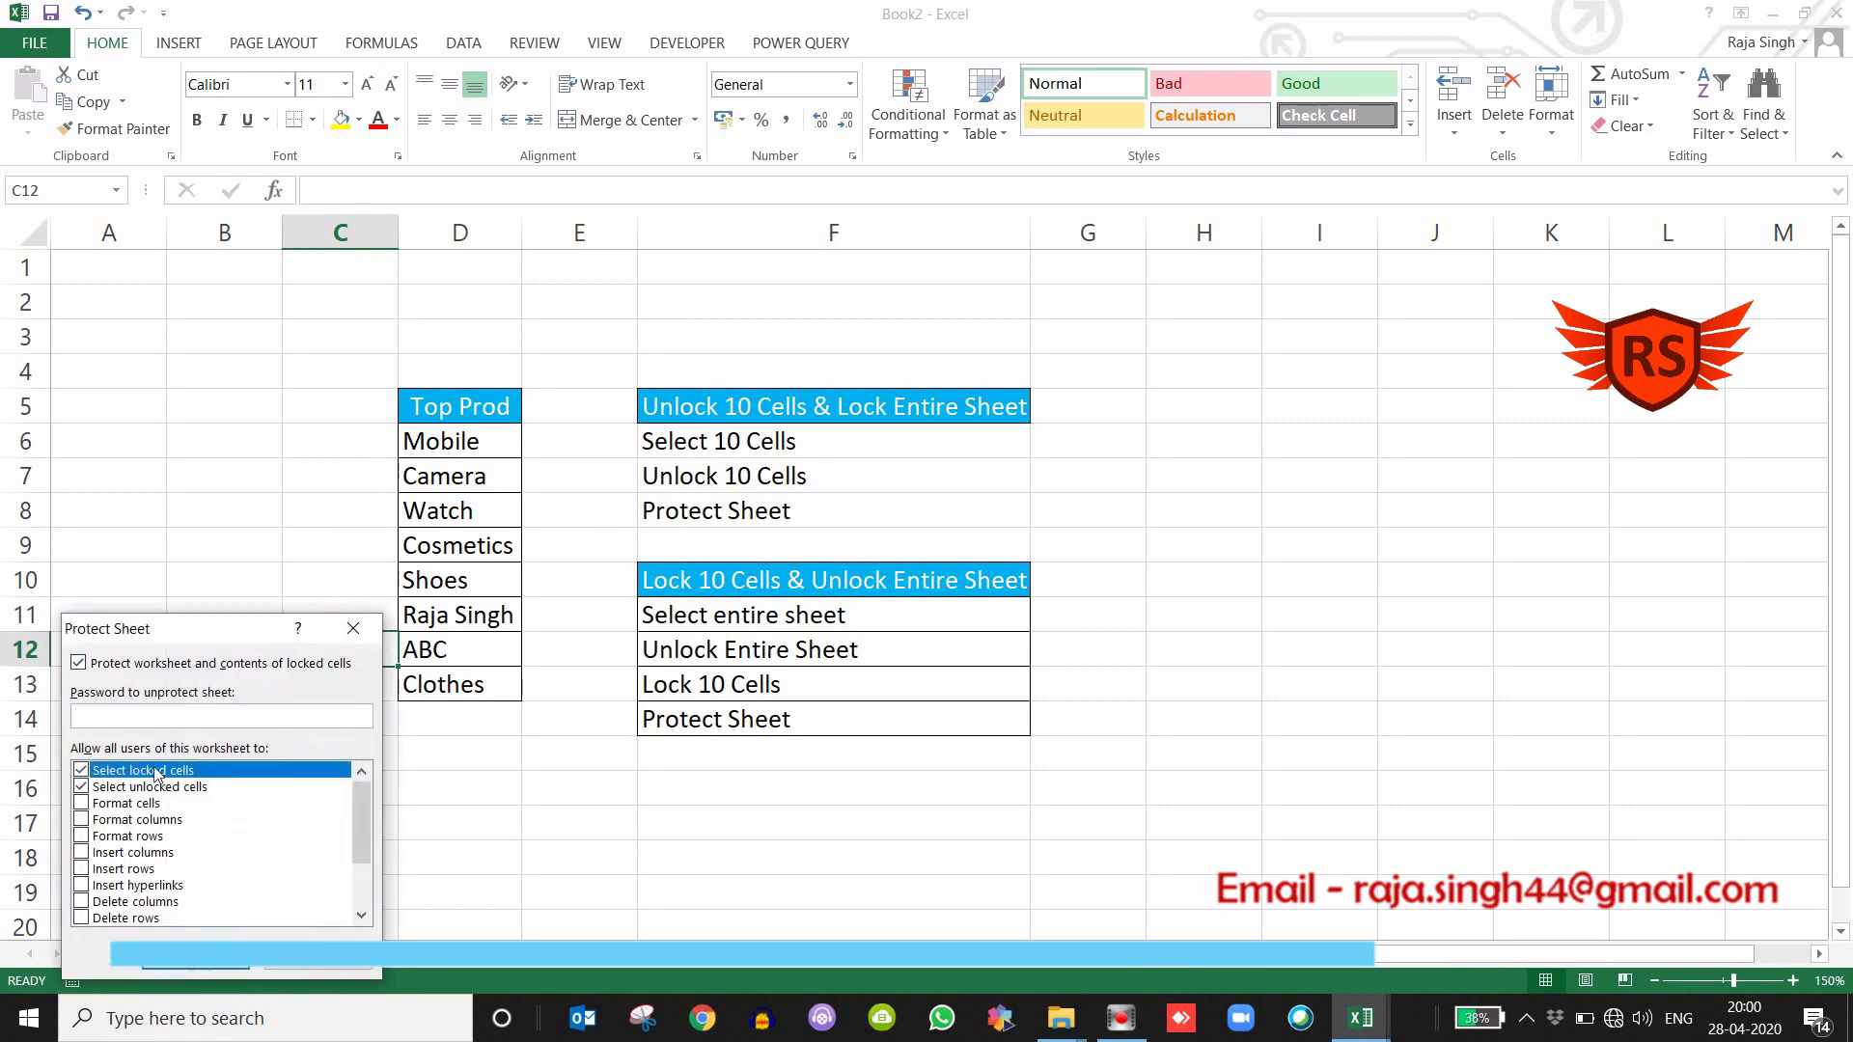
pyautogui.write('123')
pyautogui.press('Return')
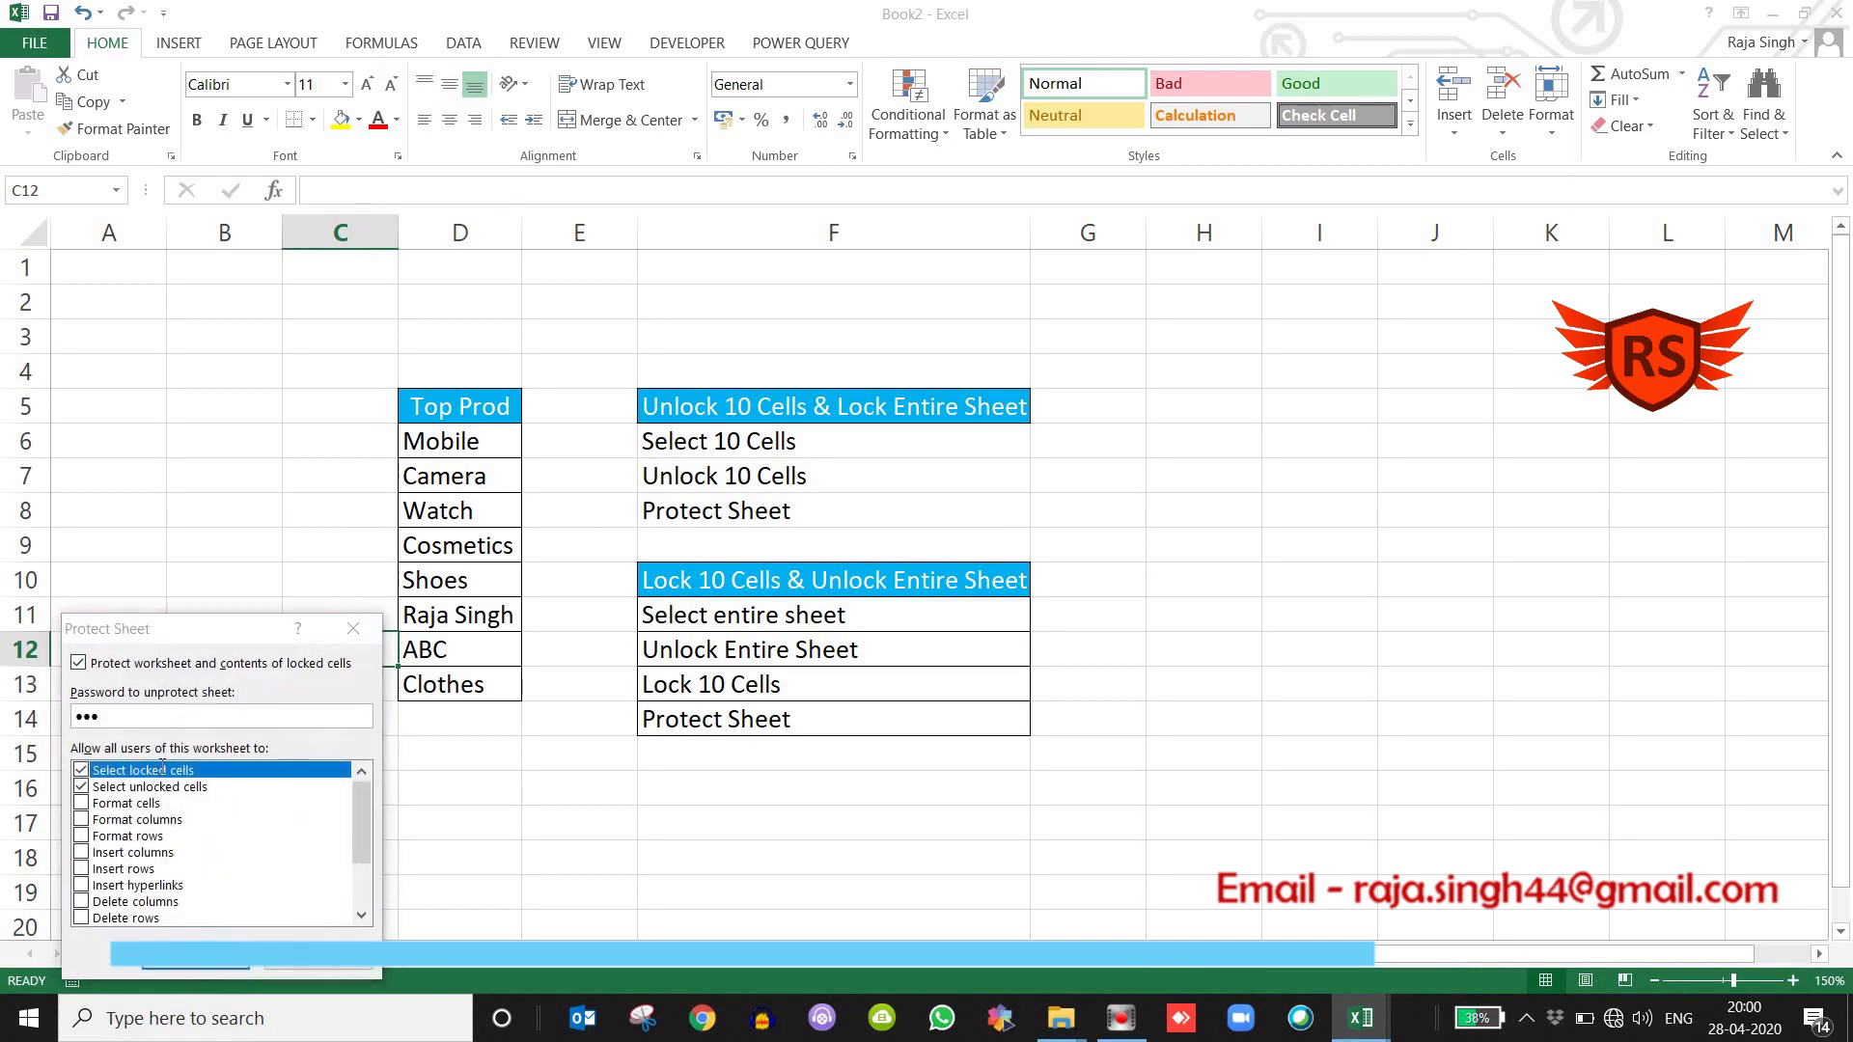
pyautogui.write('123')
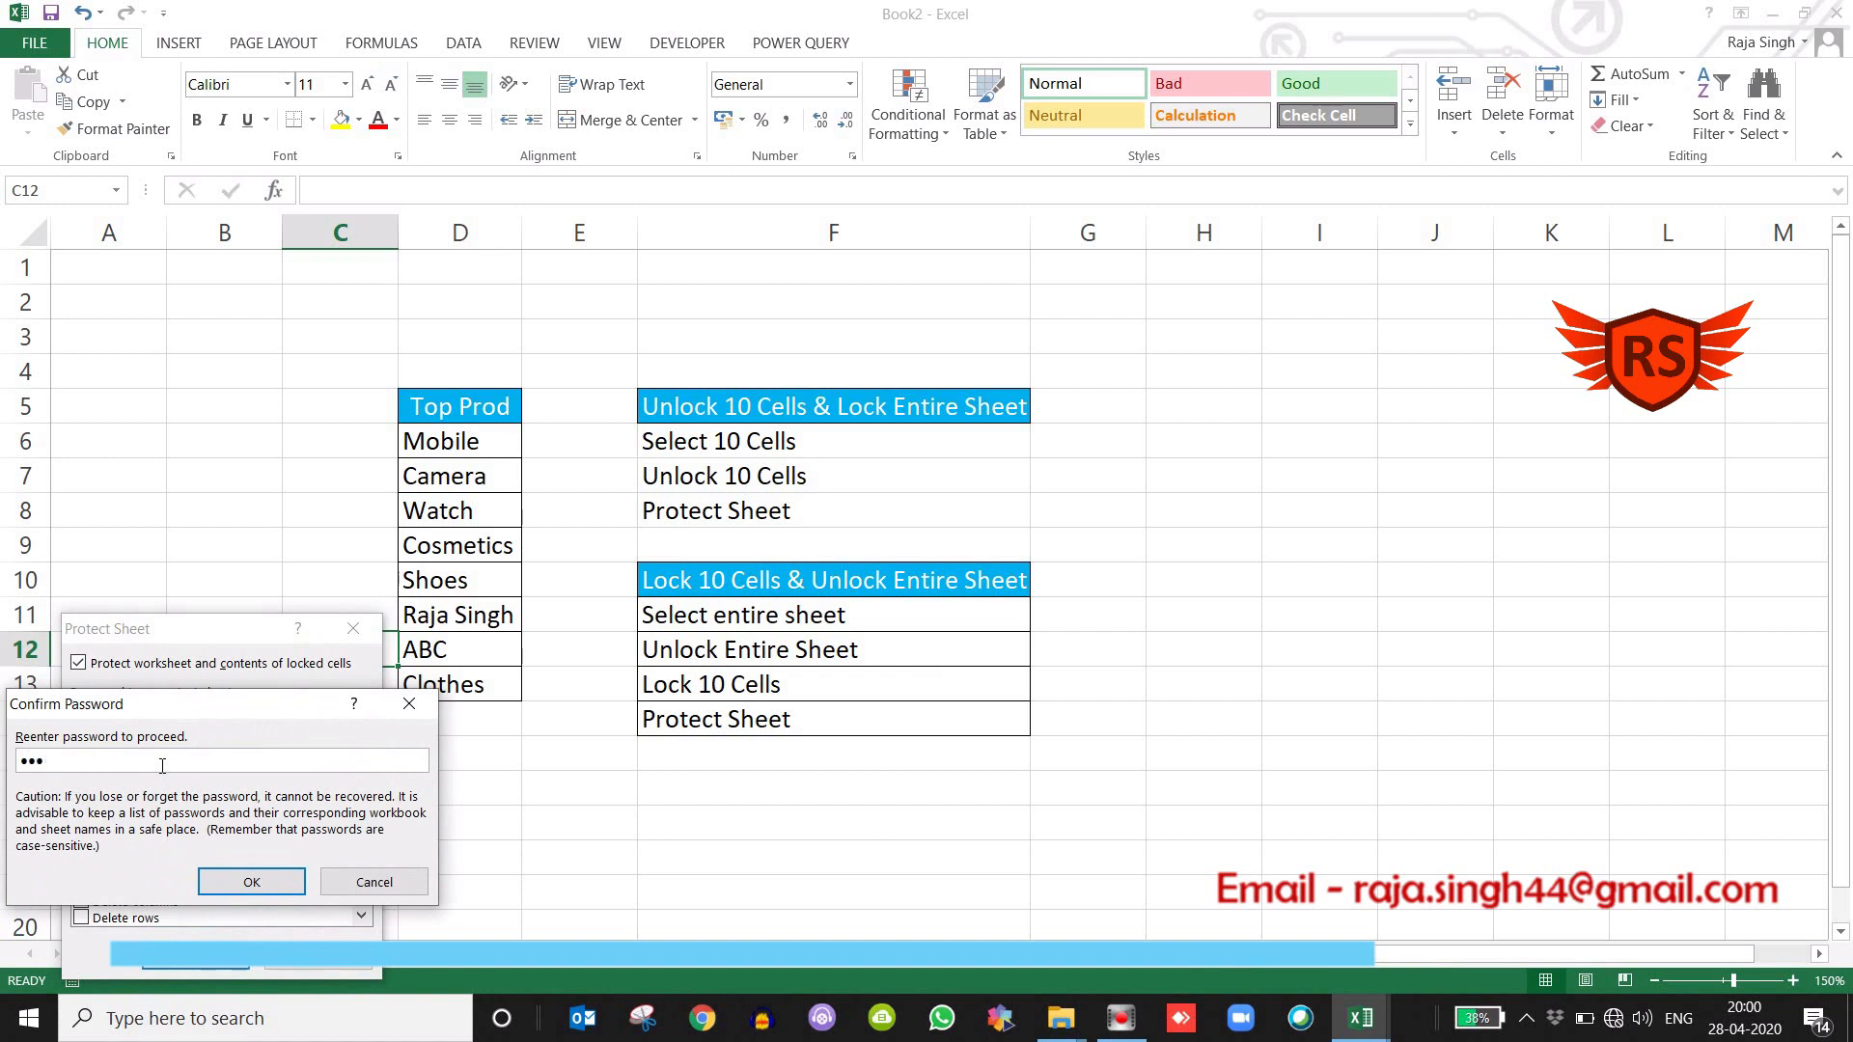
pyautogui.press('Return')
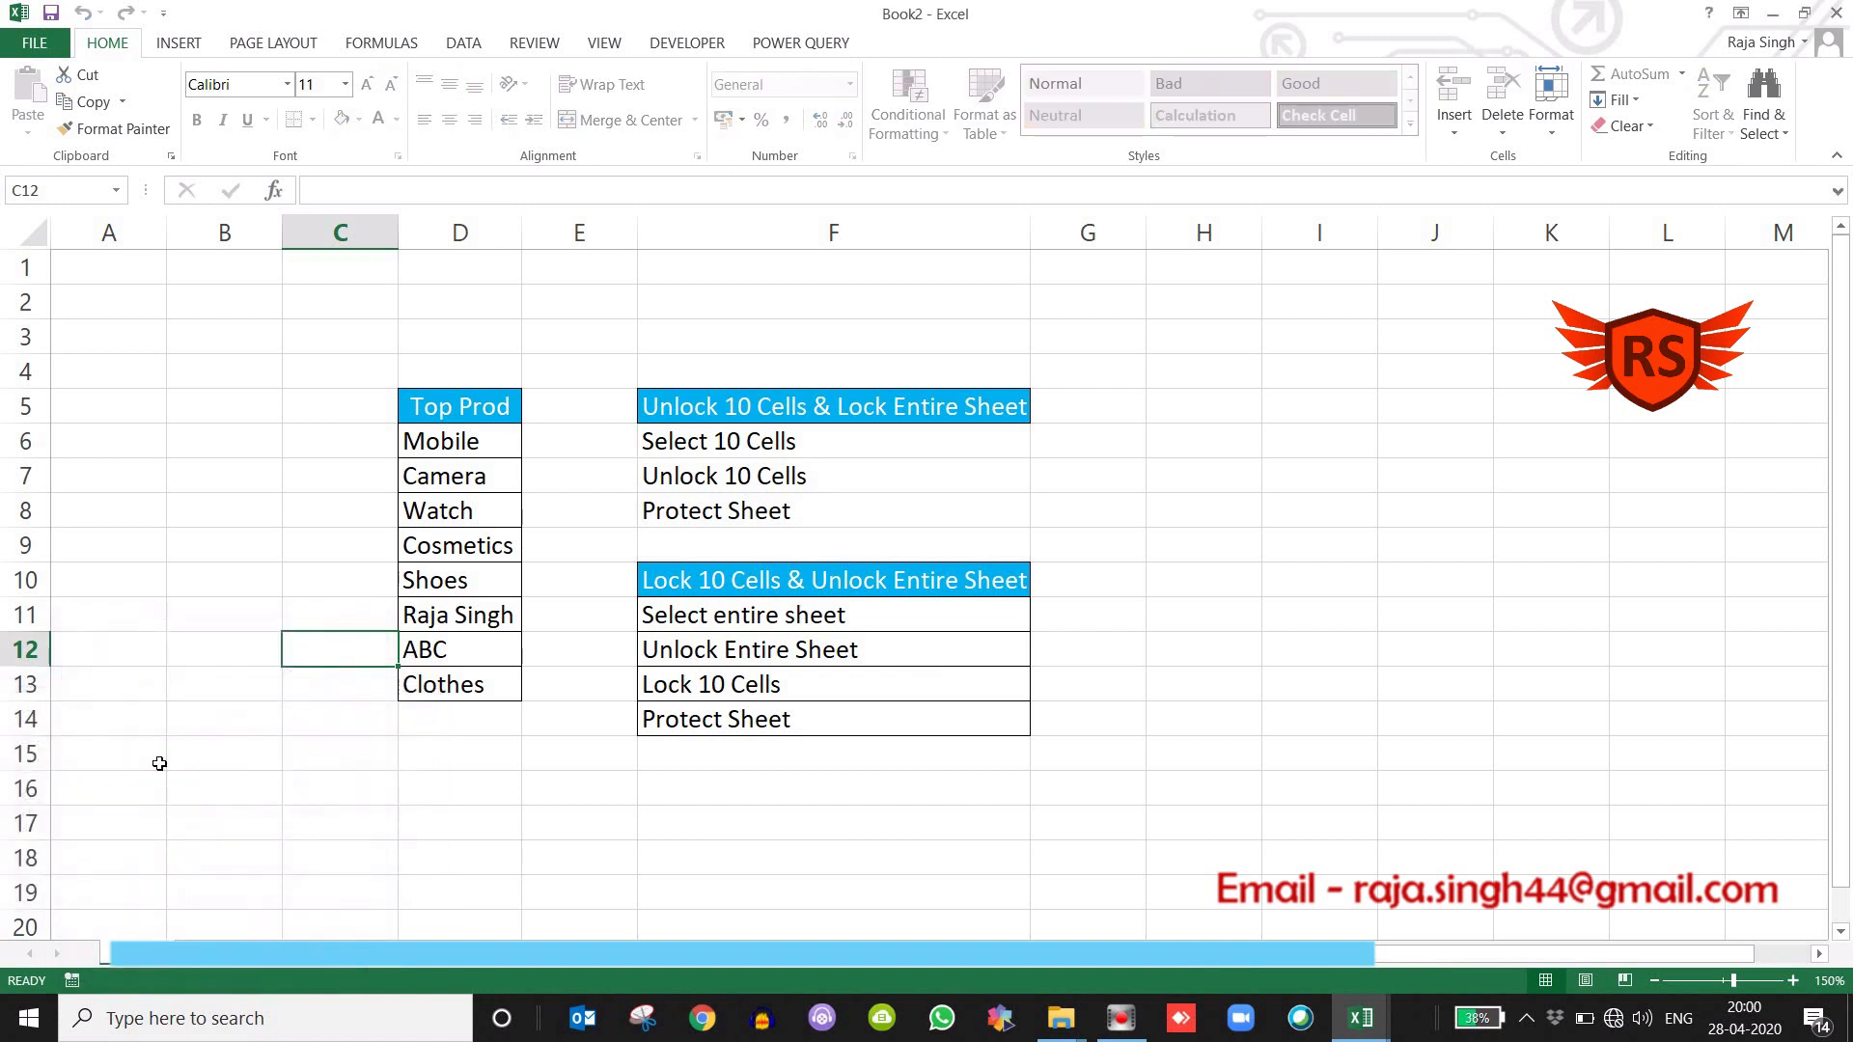
# Test the unlocked cells beside the list by entering fkduugsgvd in B7, vaS<fmnvbzs in B8 and asmnf in B9.
pyautogui.click(239, 477)
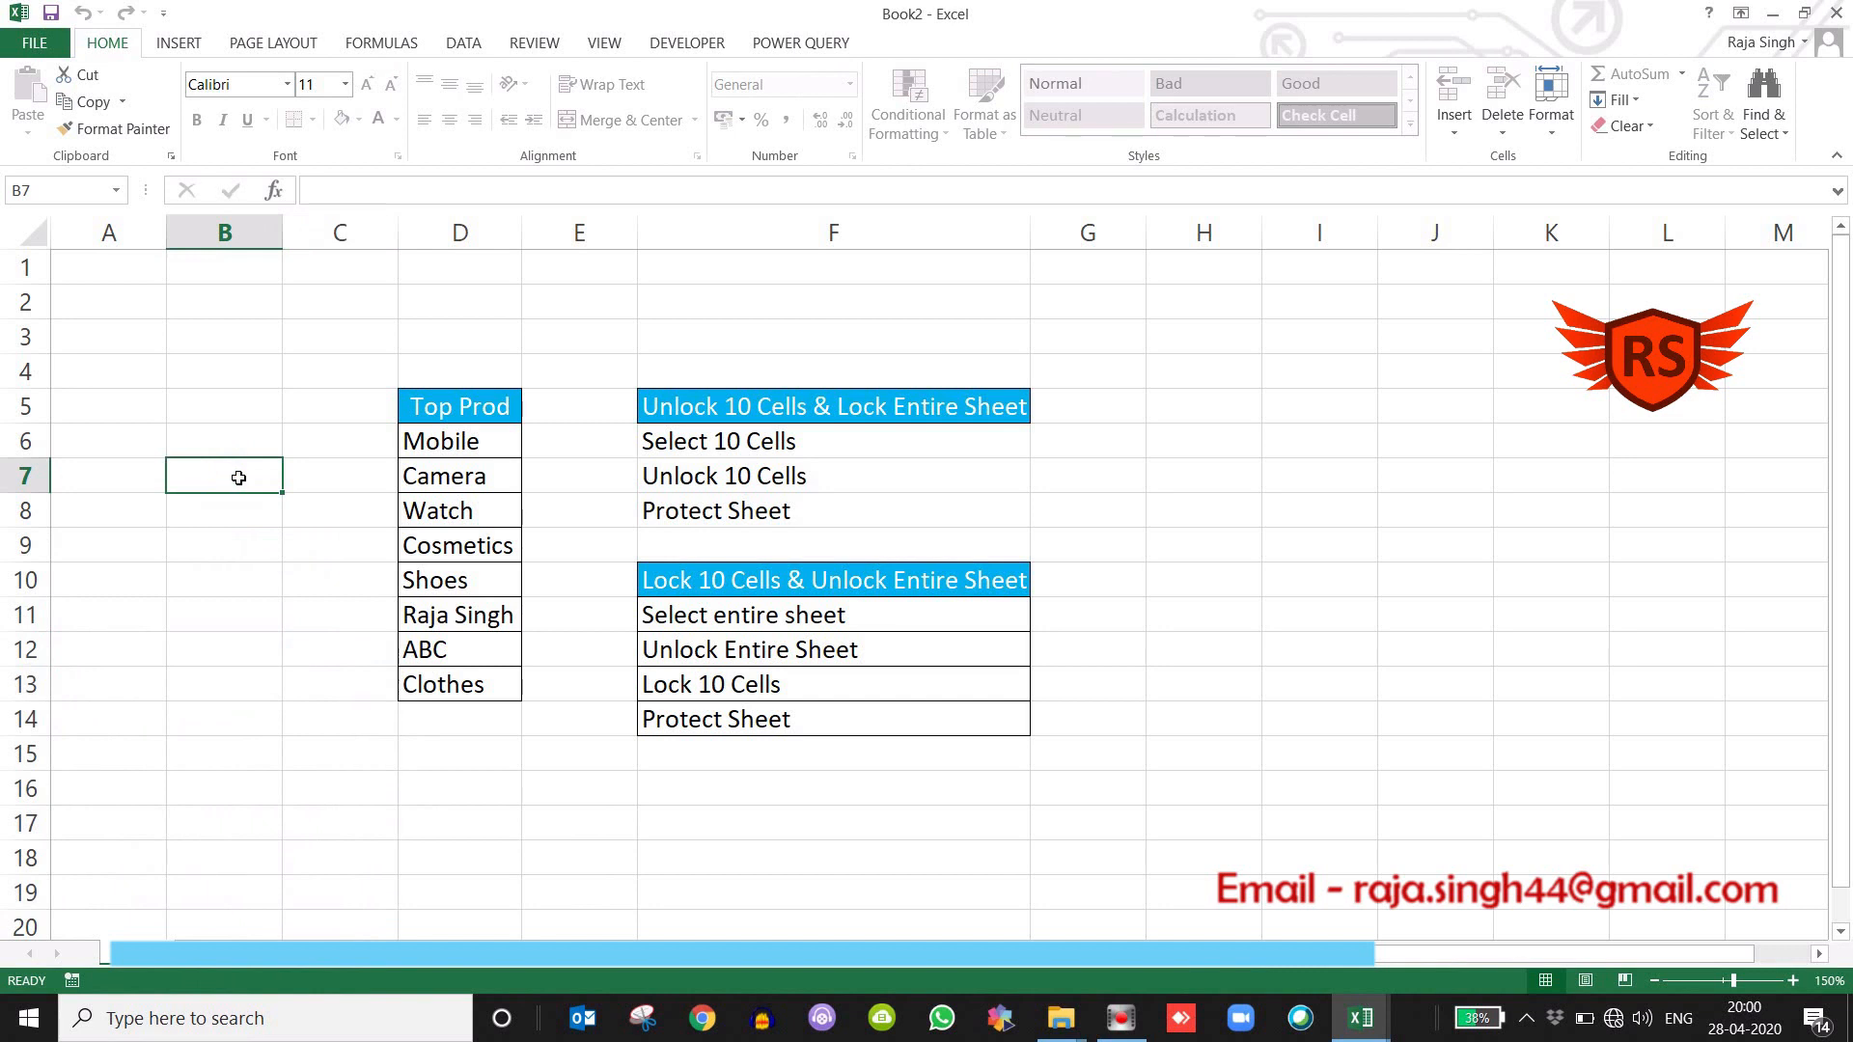
pyautogui.write('fkduugsgvd')
pyautogui.press('Return')
pyautogui.write('vaS<fmnvbzs')
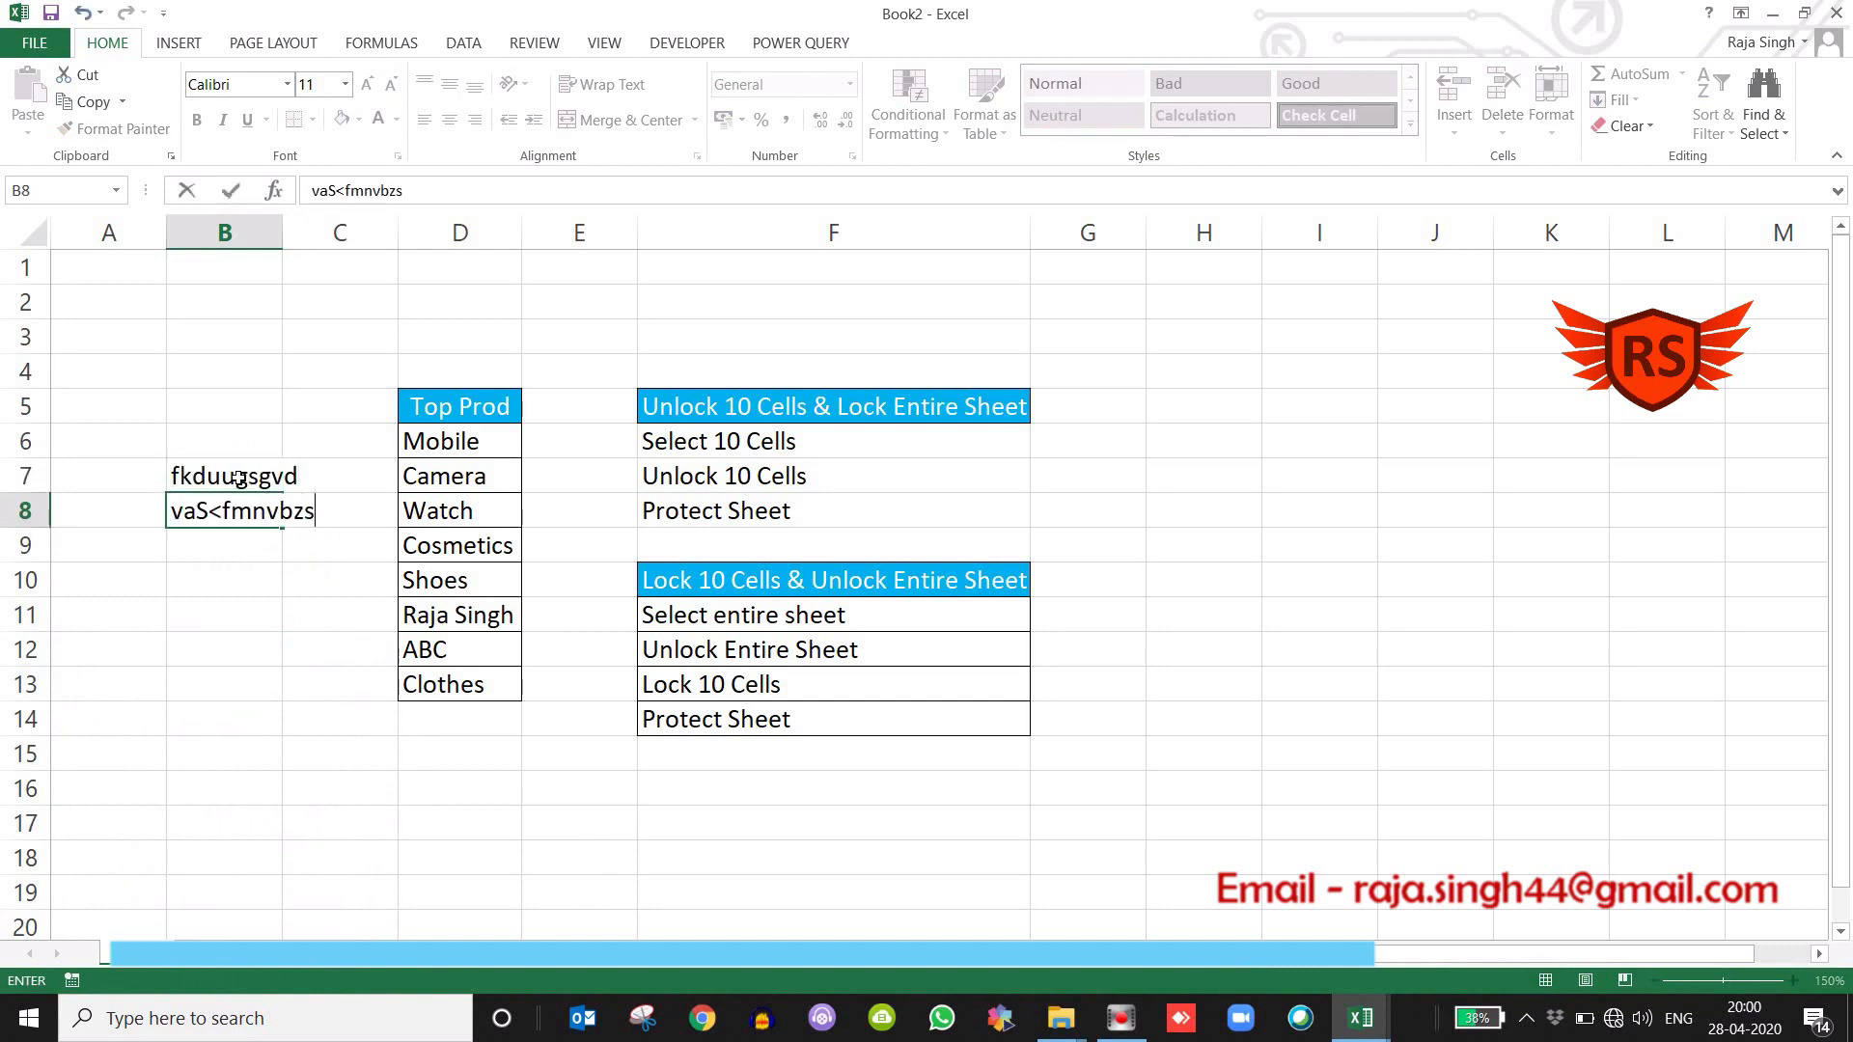
pyautogui.press('Return')
pyautogui.write('asmnf')
pyautogui.press('Tab')
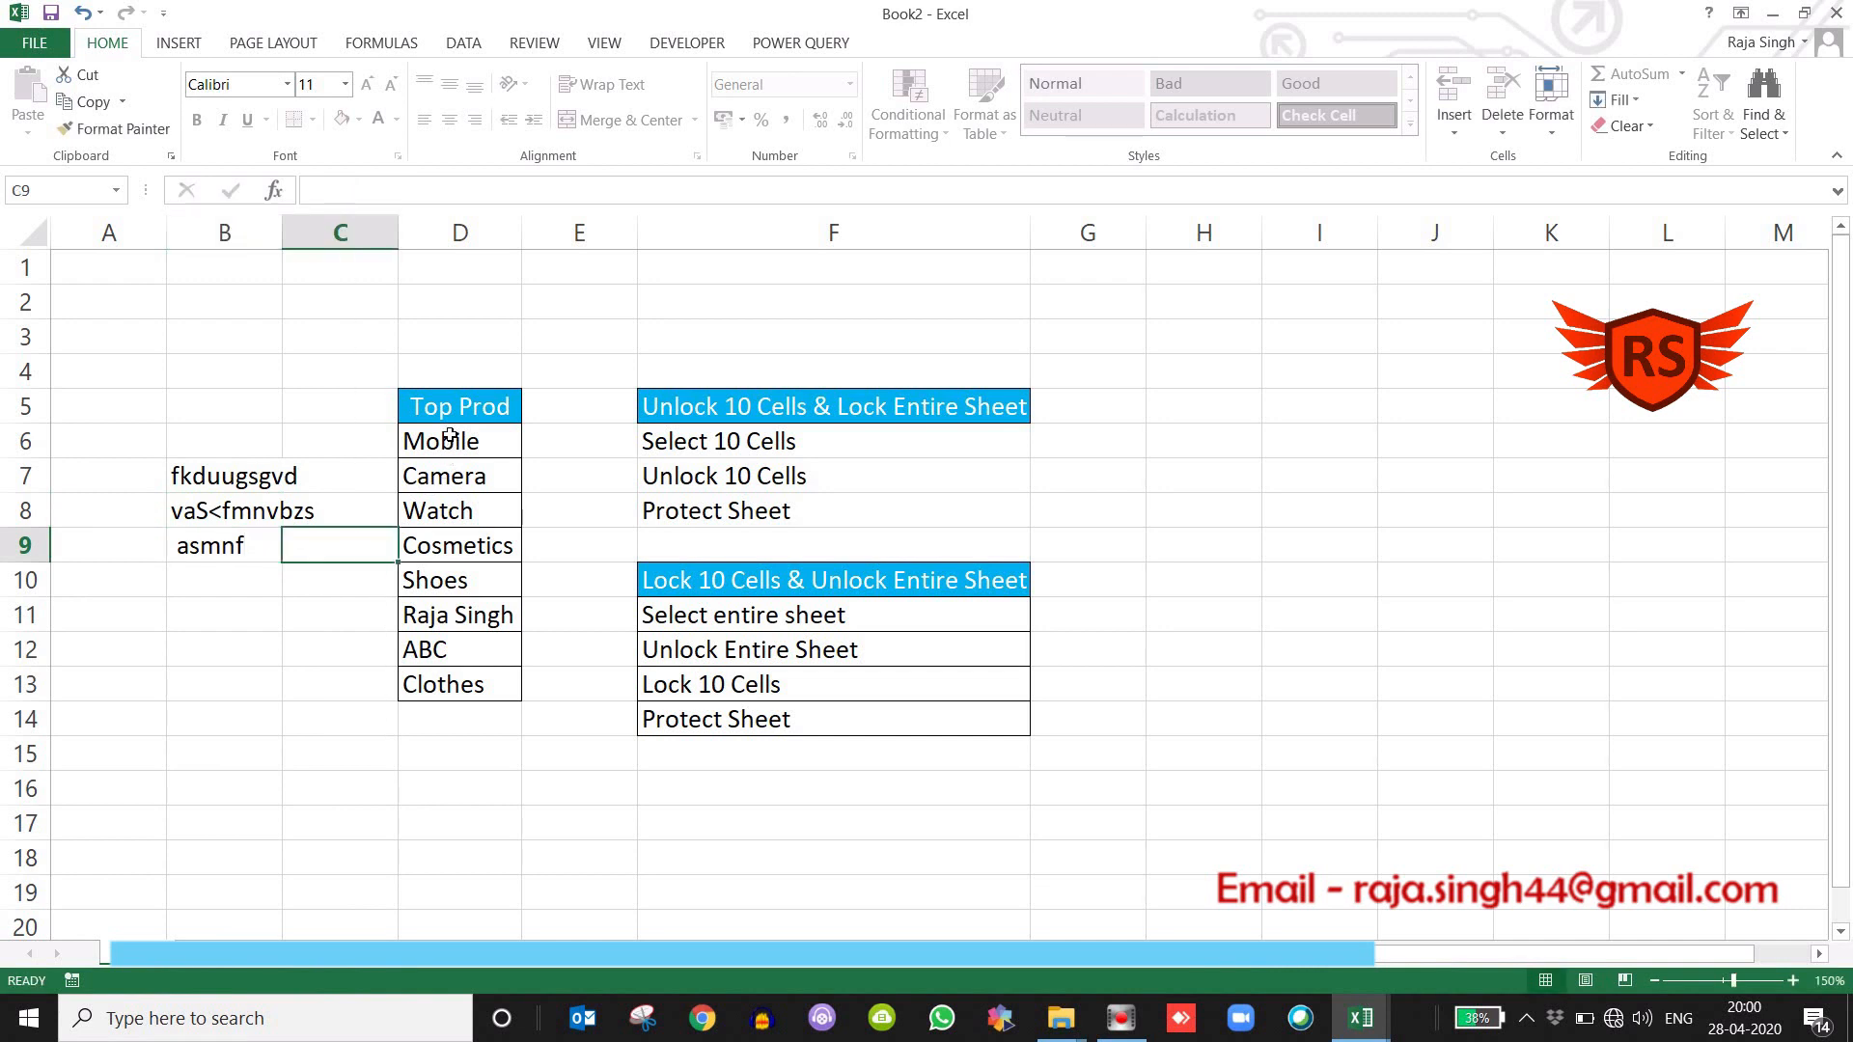
# Test the locked Top Prod range D5:D13 by trying to edit cells D12, D9 and the header D5.
pyautogui.moveTo(450, 411); pyautogui.dragTo(450, 683)
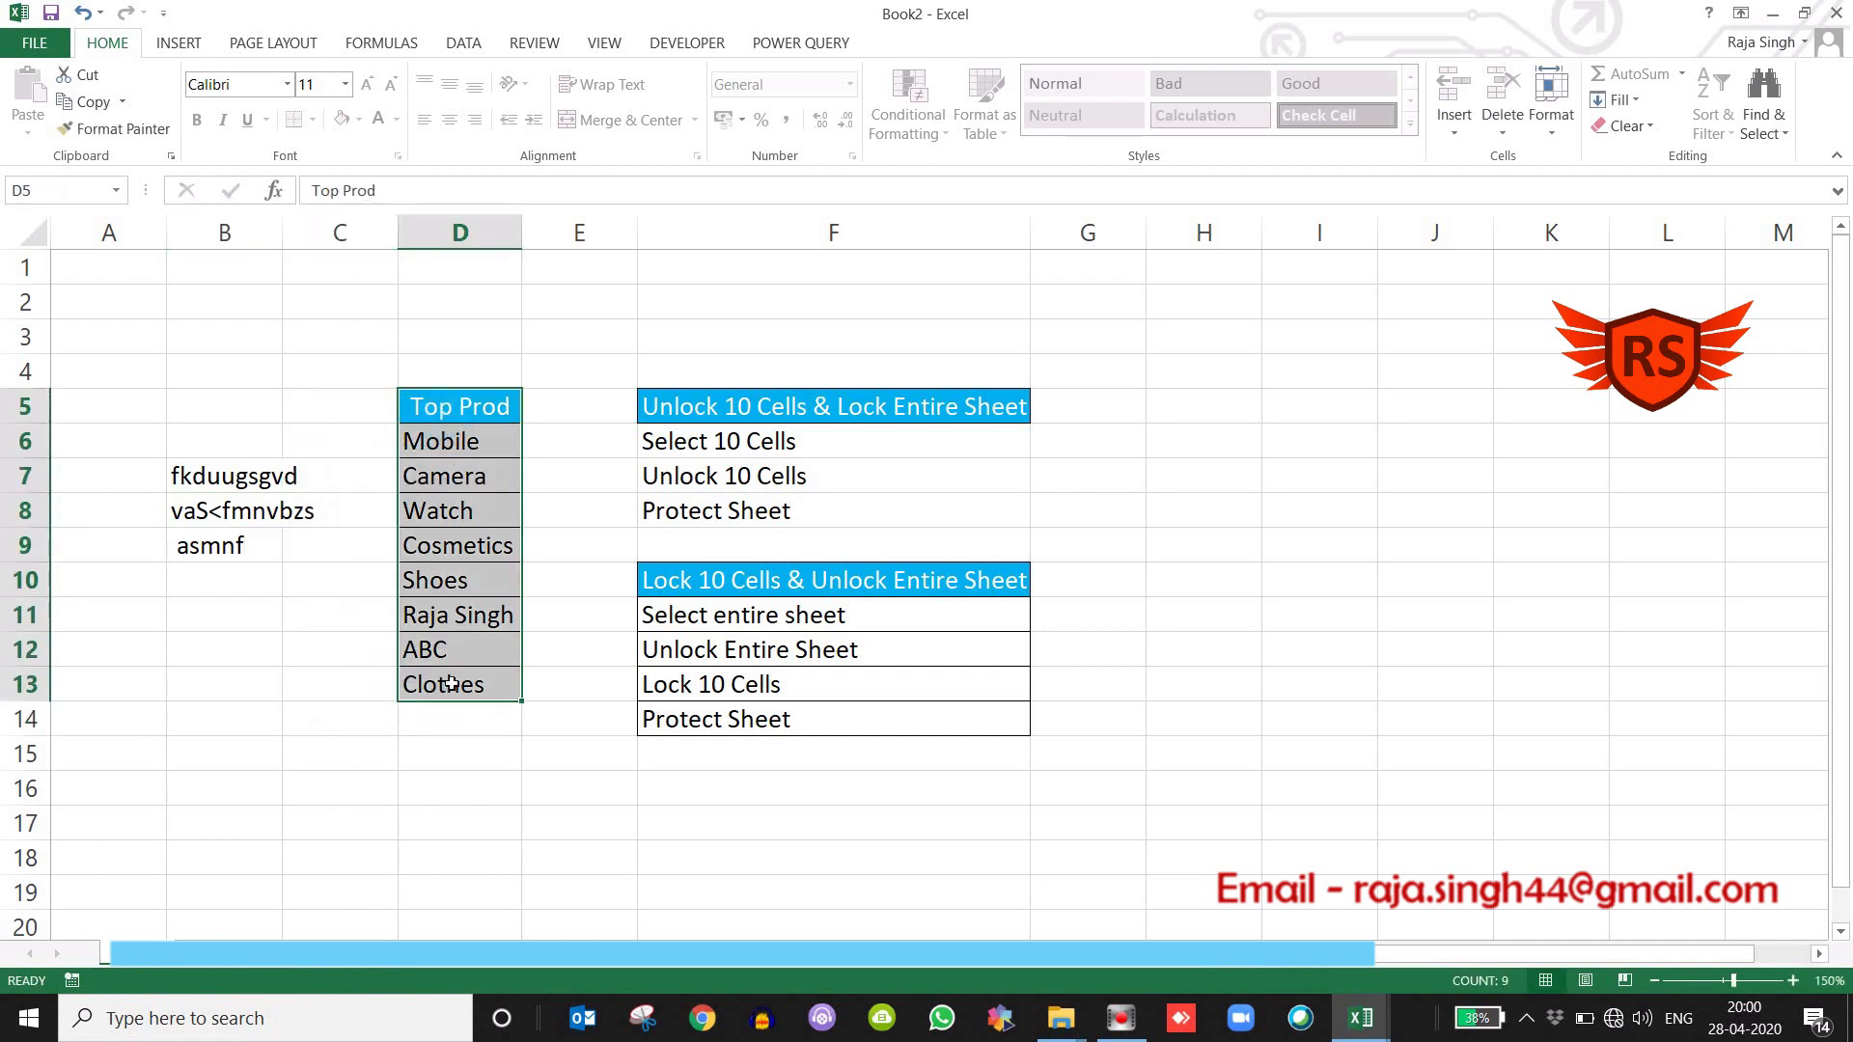
pyautogui.click(452, 662)
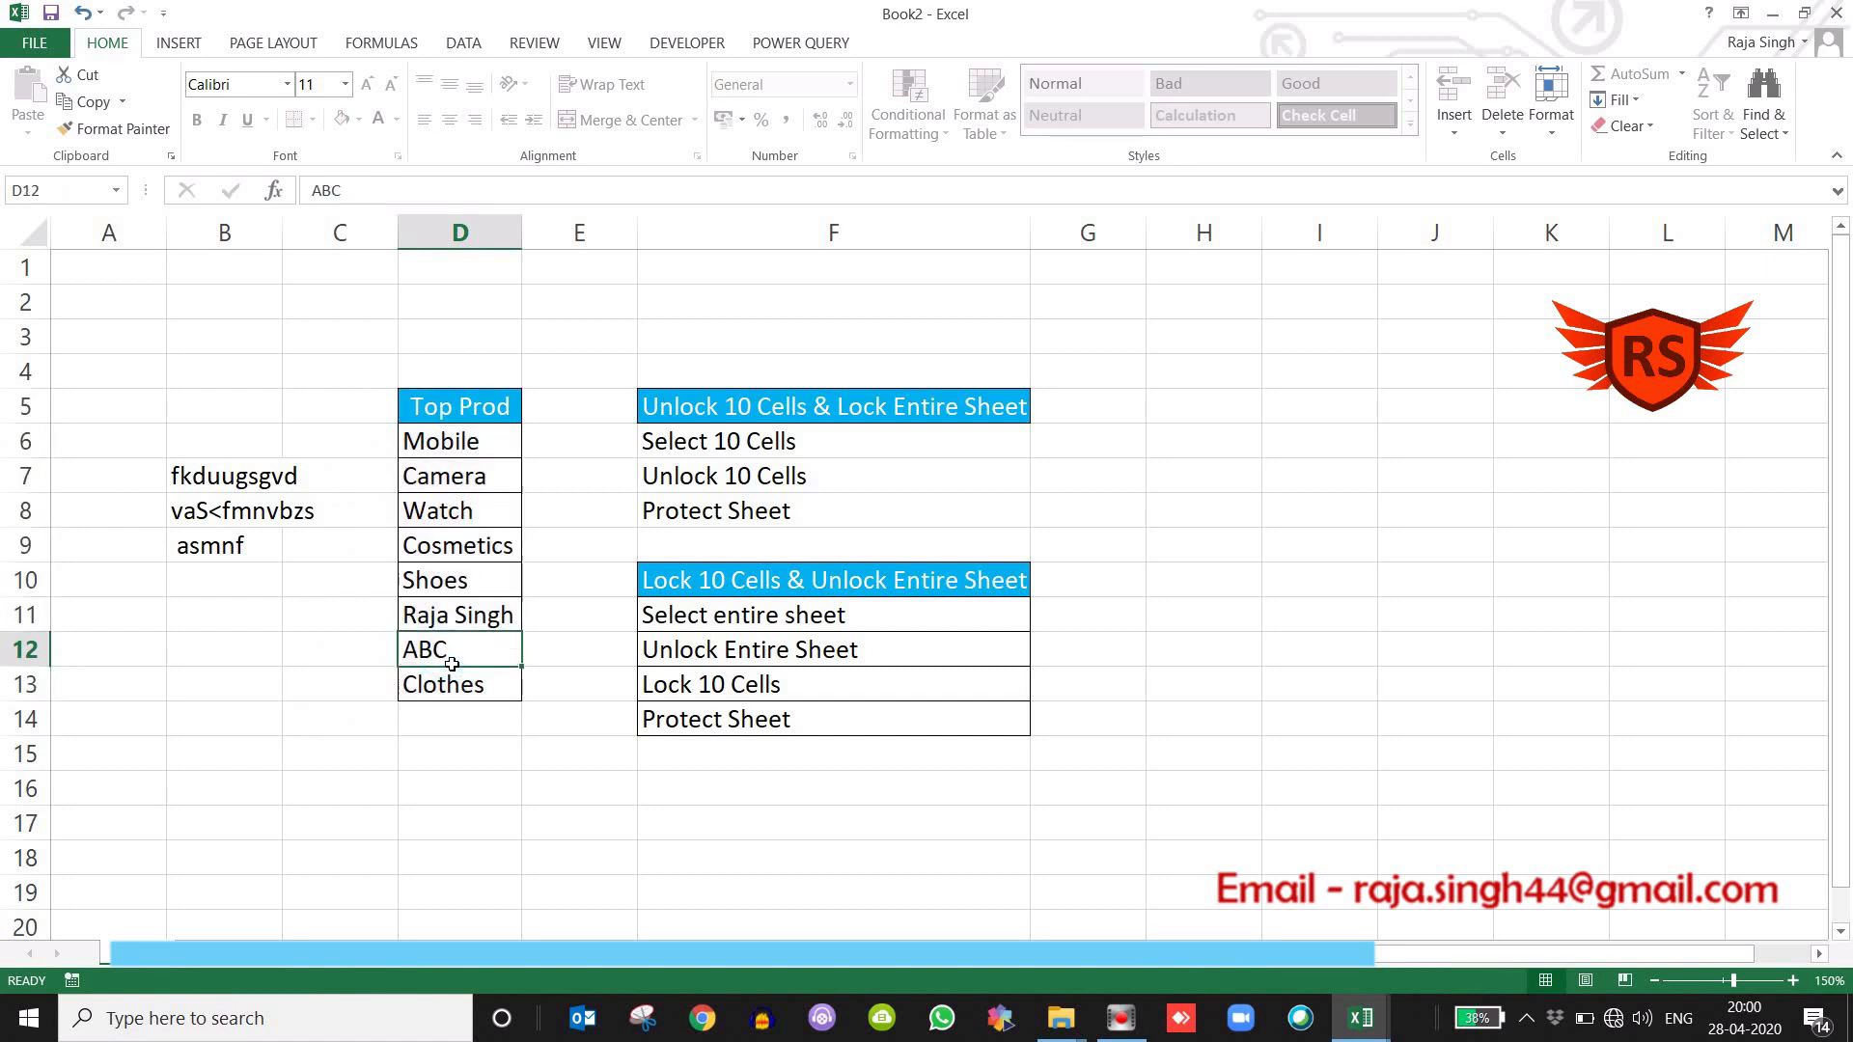
pyautogui.doubleClick(451, 664)
pyautogui.press('Return')
pyautogui.doubleClick(447, 561)
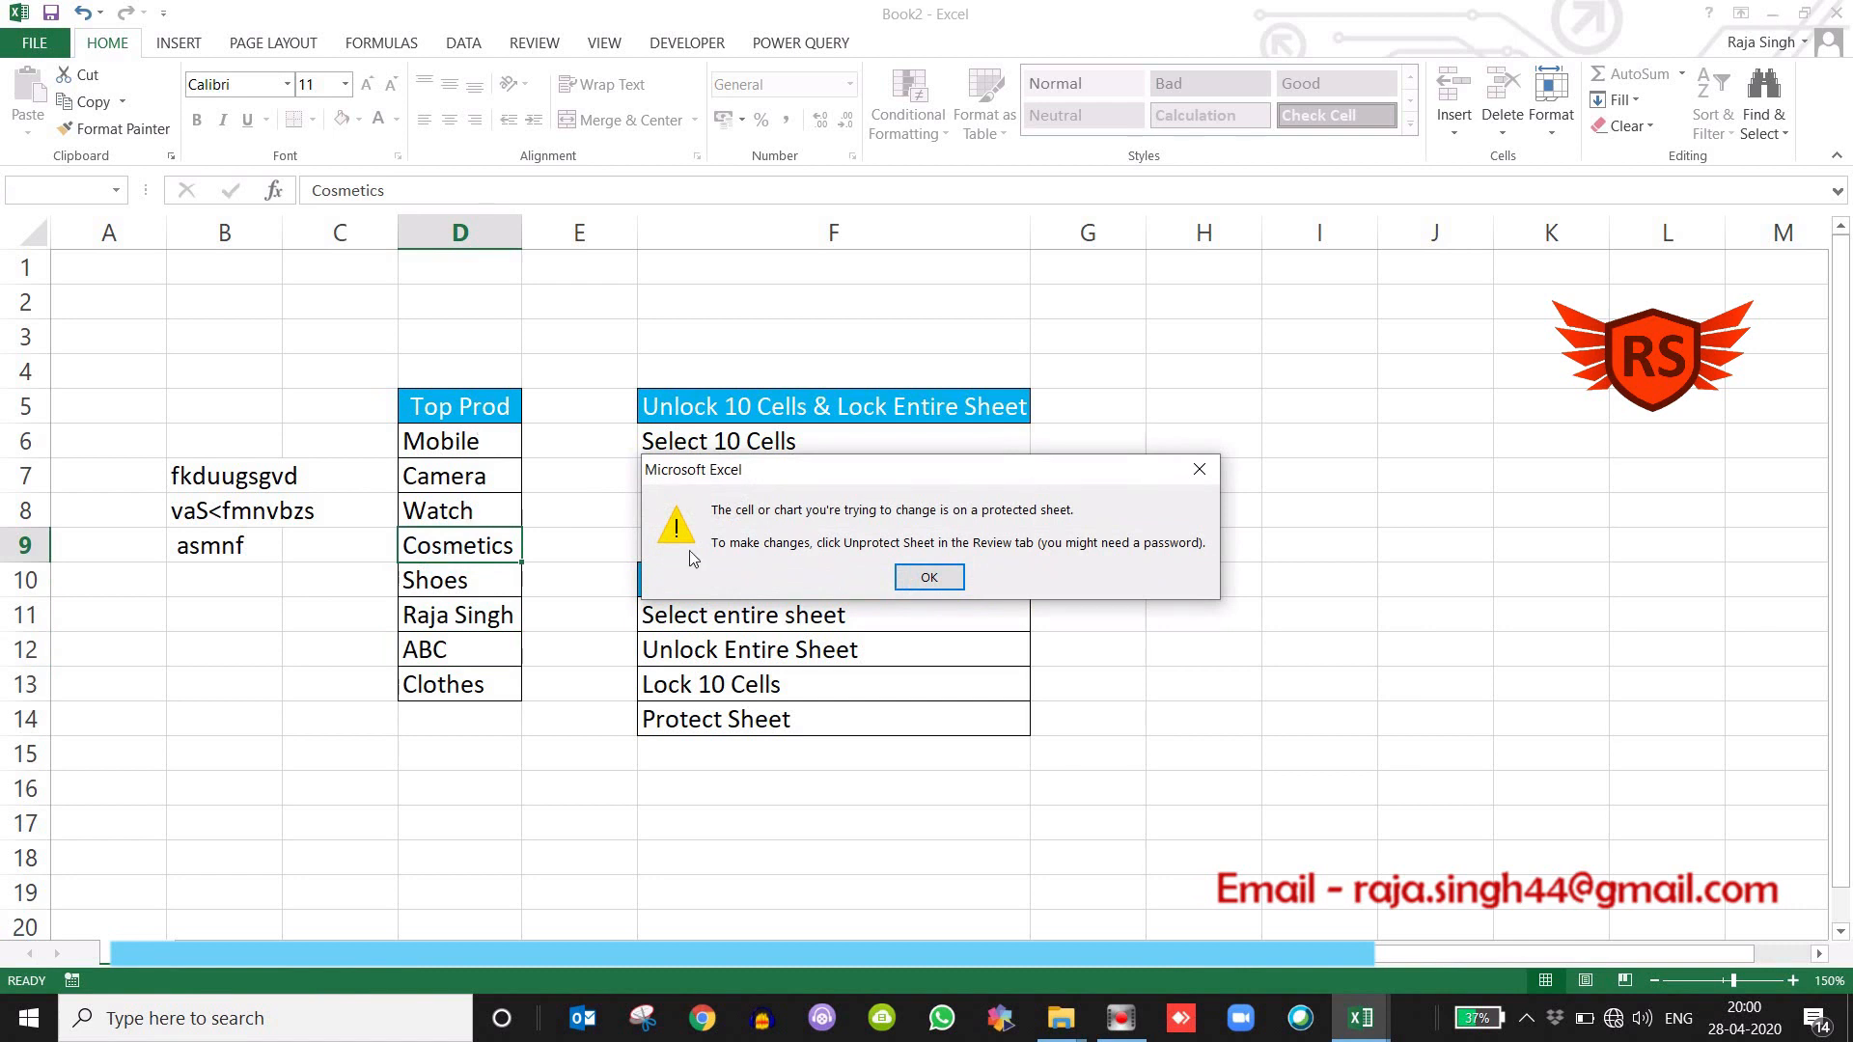
pyautogui.press('Return')
pyautogui.doubleClick(463, 411)
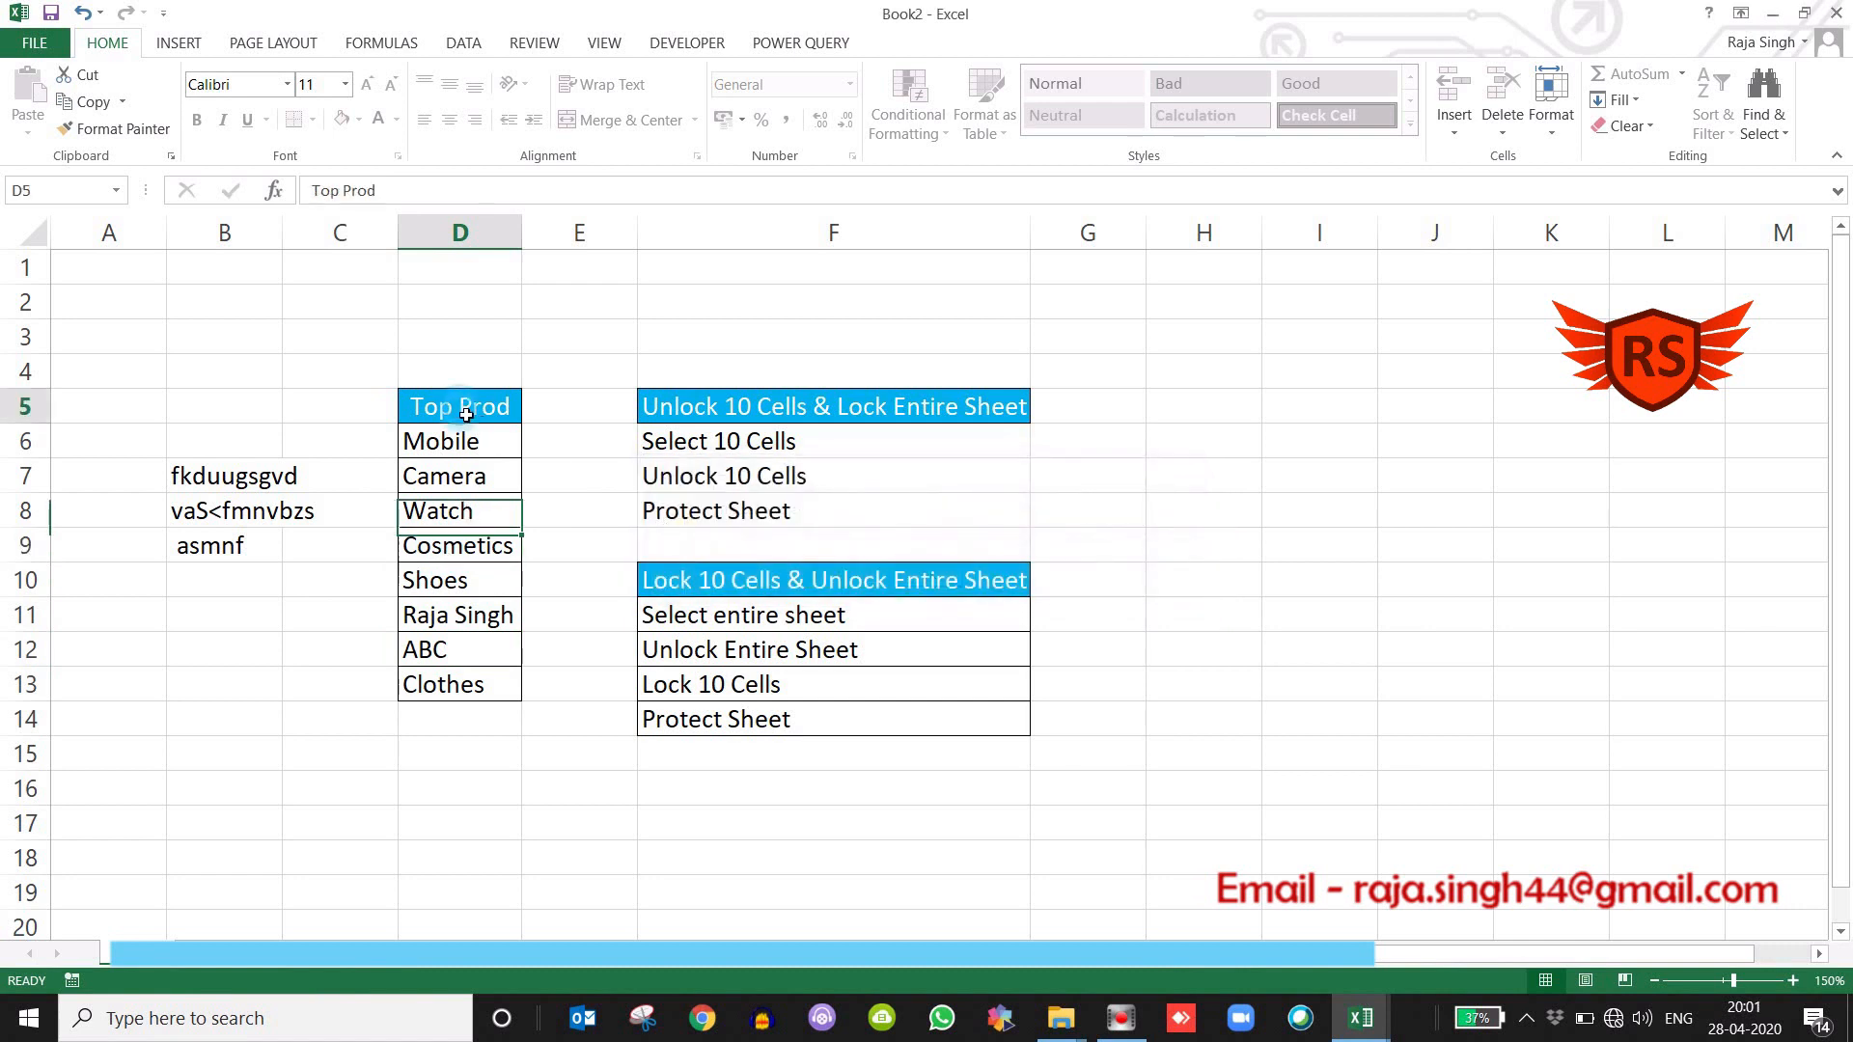
pyautogui.click(950, 584)
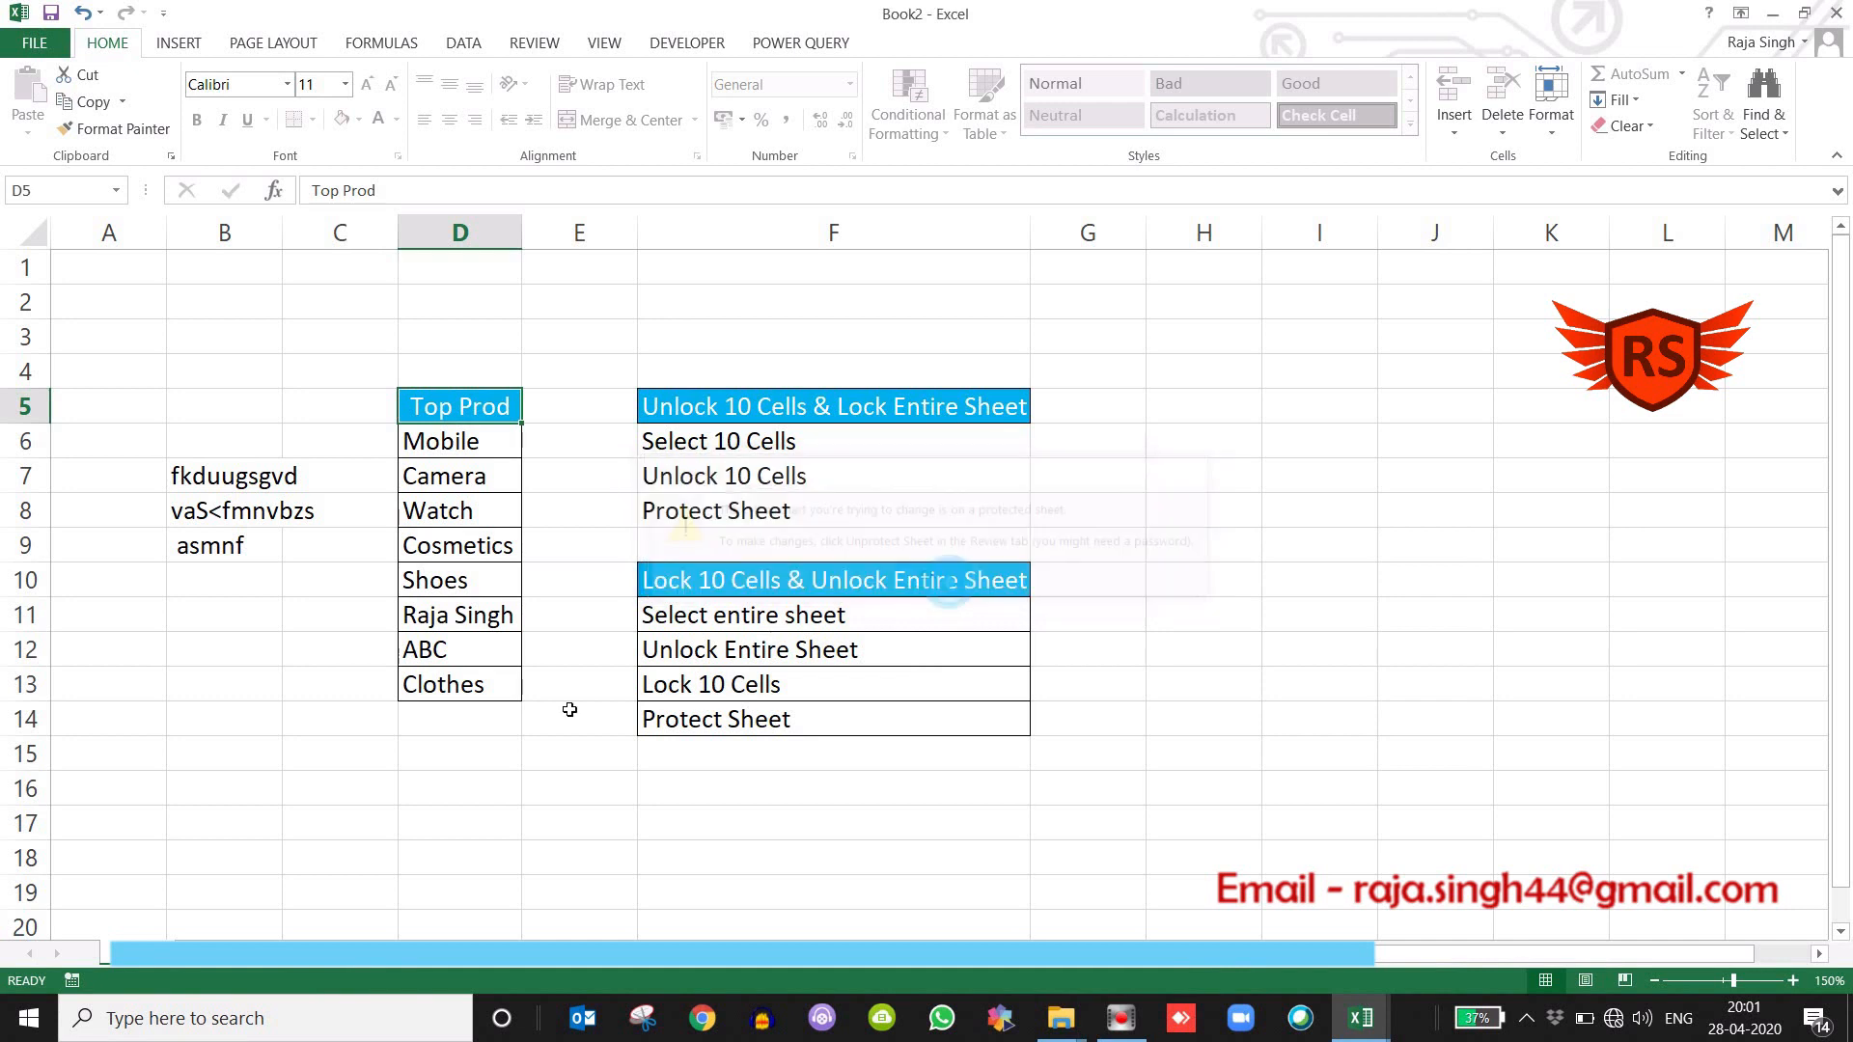
# Test the unlocked cells below the Top Prod list by entering e,JDVEWA in D15 and SDMNB in D16.
pyautogui.doubleClick(467, 755)
pyautogui.write('e,JDVFWA')
pyautogui.press('Return')
pyautogui.write('SDMNB')
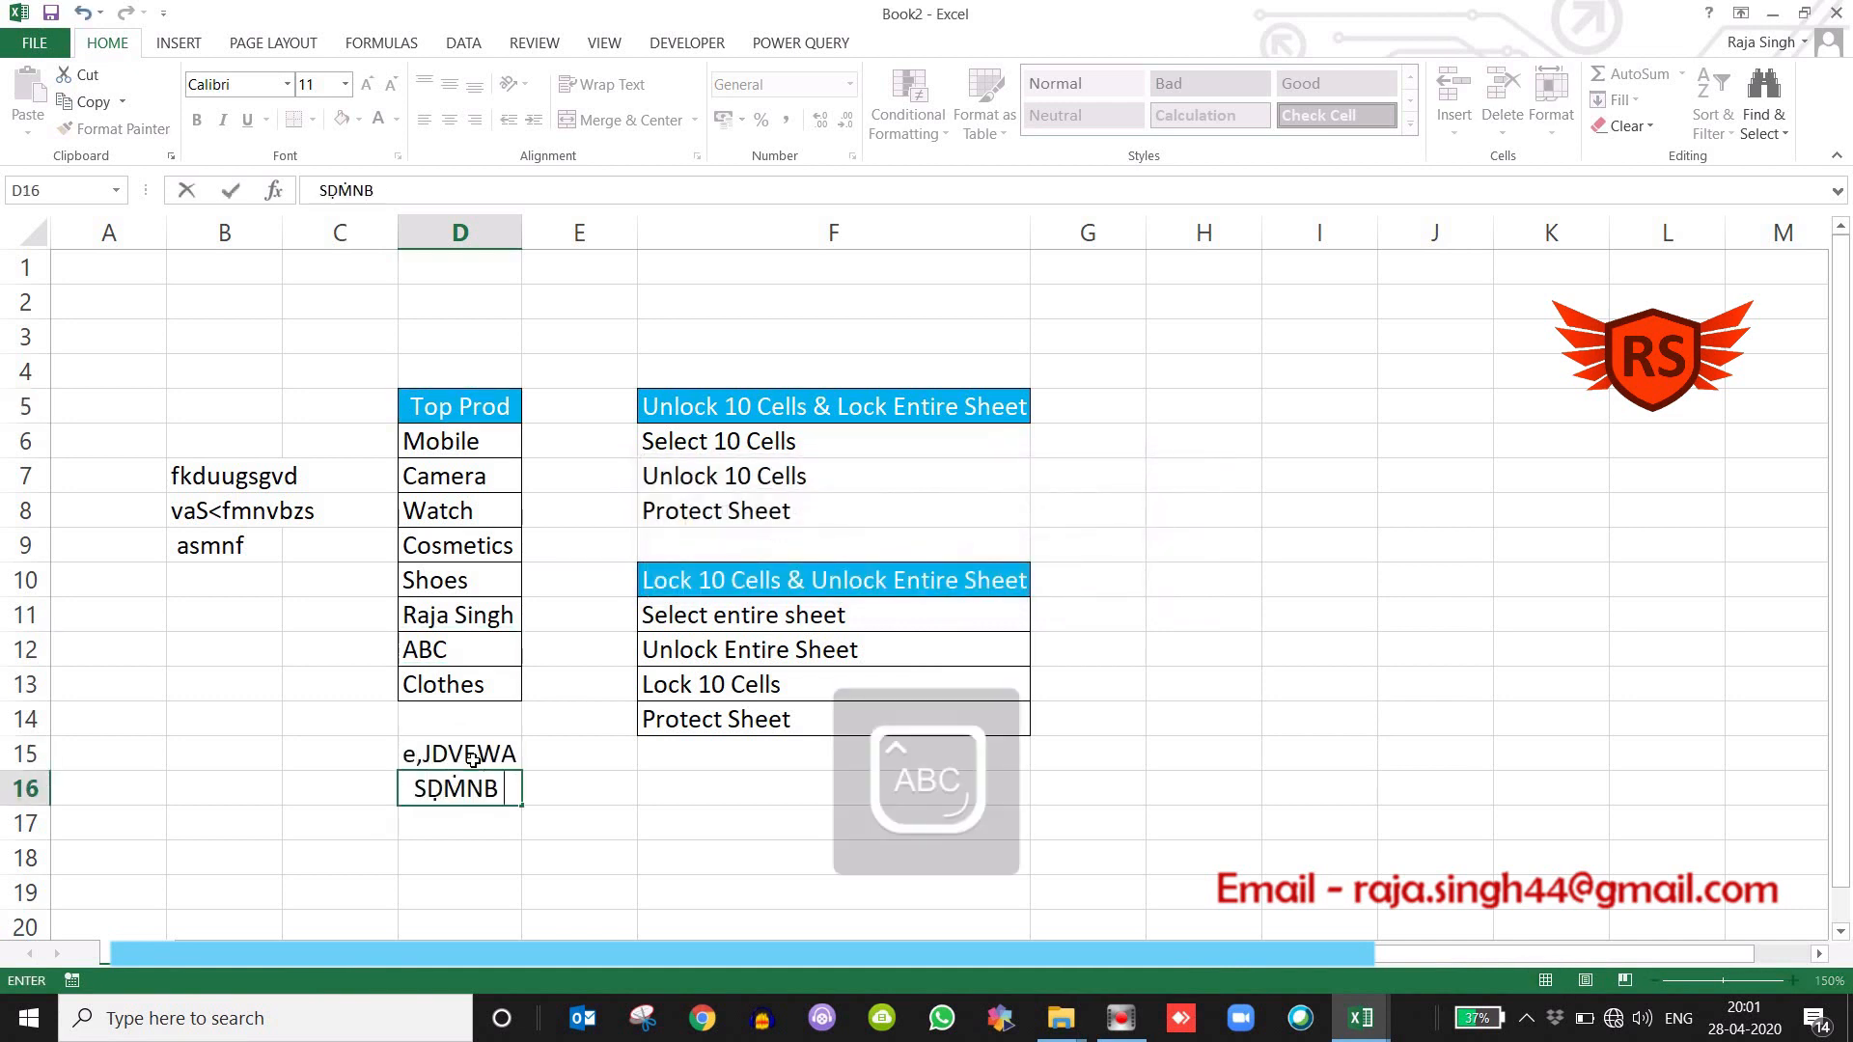
pyautogui.press('Return')
pyautogui.click(315, 731)
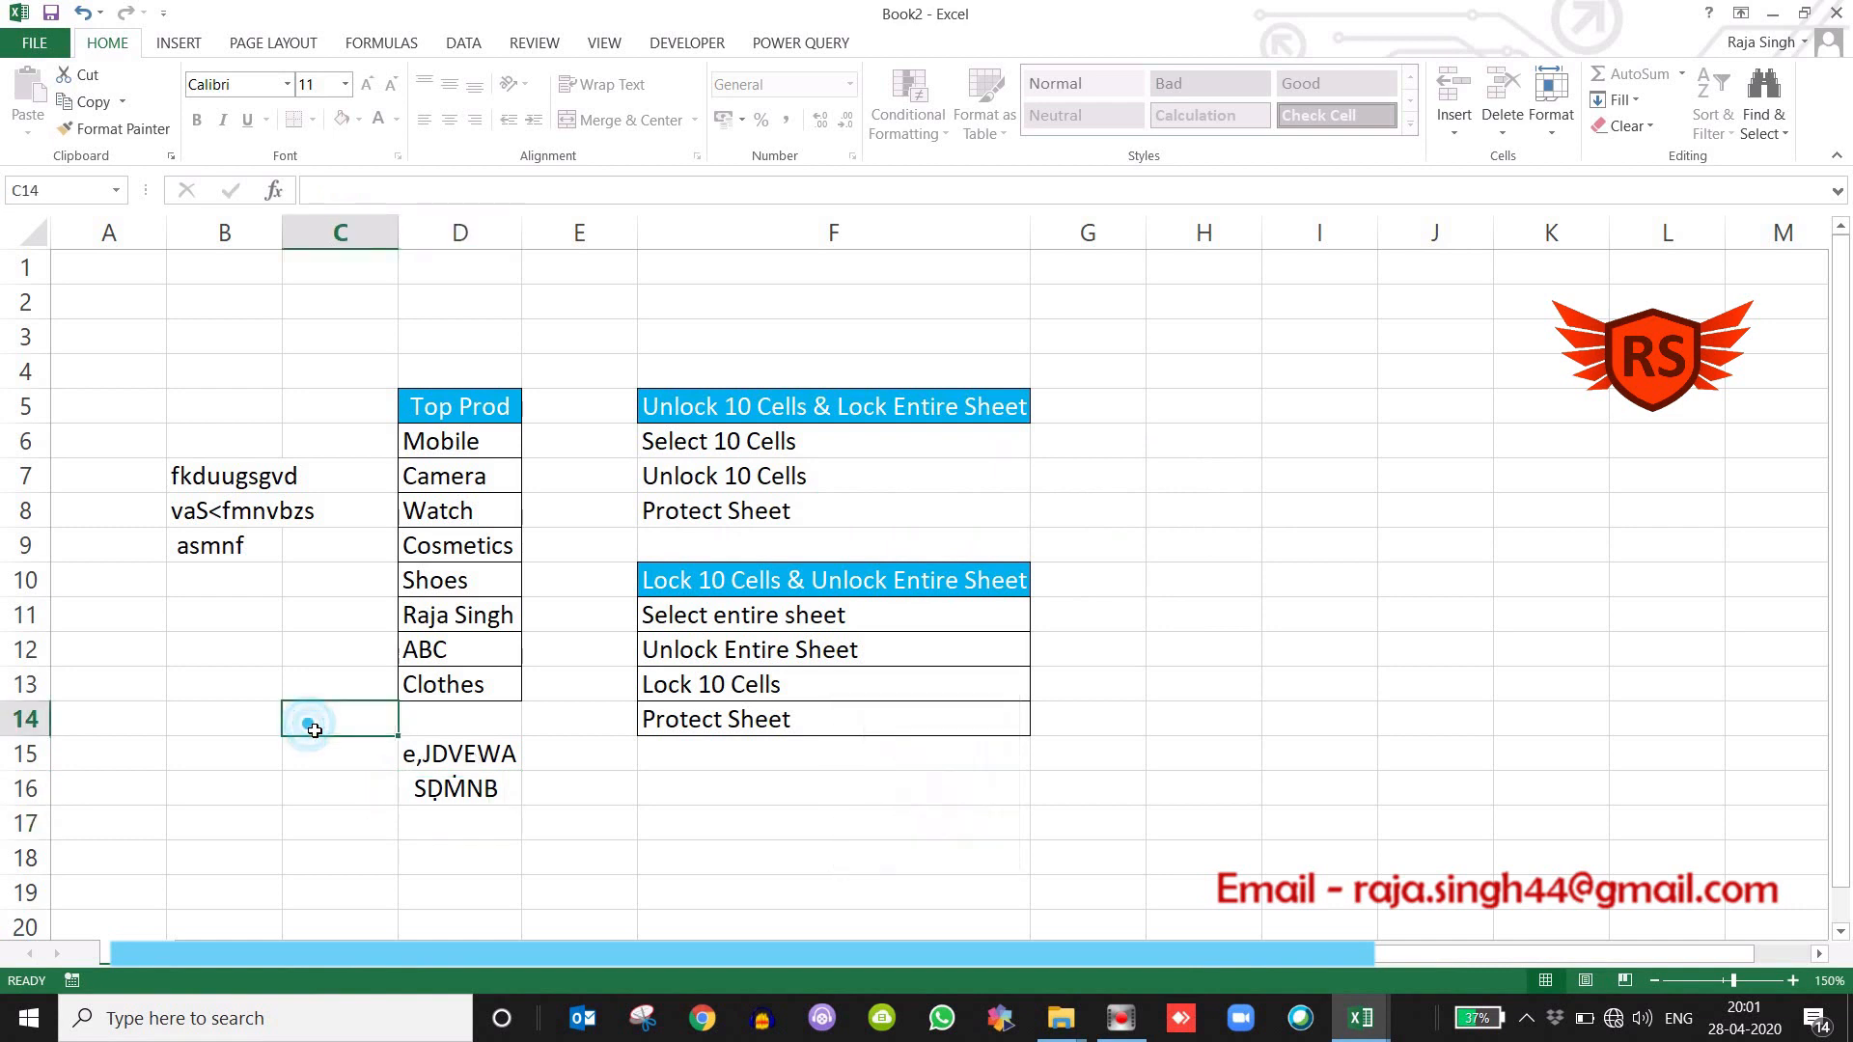